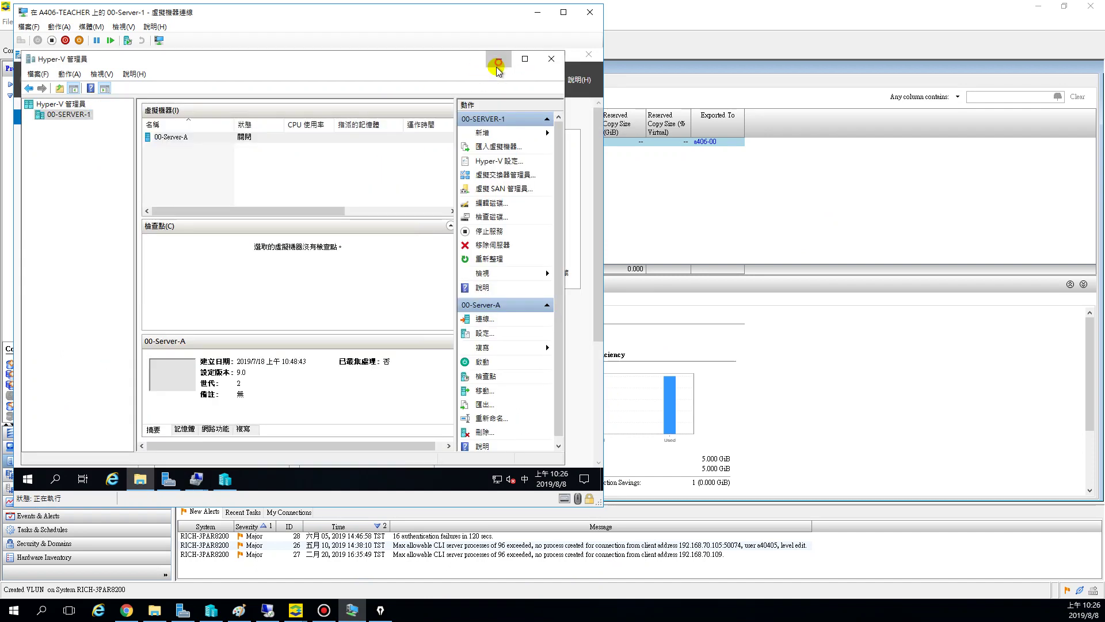
Open the settings of virtual machine 00-Server-A in Hyper-V Manager and examine the file path of its virtual hard disk.
{"action": "left_click", "coordinate": [496, 59]}
{"action": "left_click", "coordinate": [476, 101]}
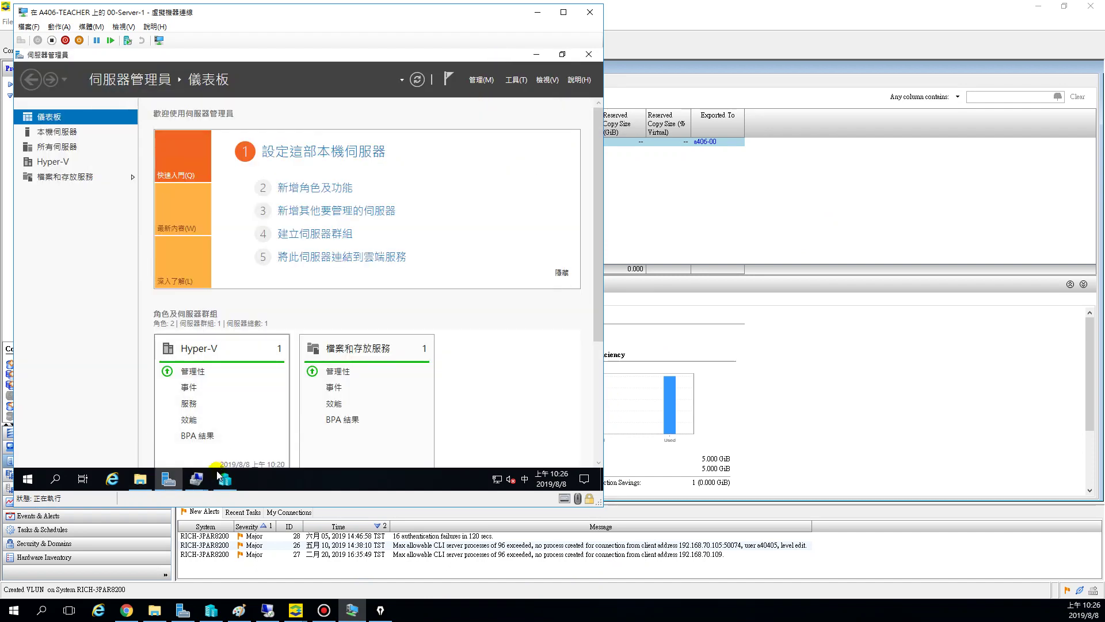
{"action": "left_click", "coordinate": [225, 478]}
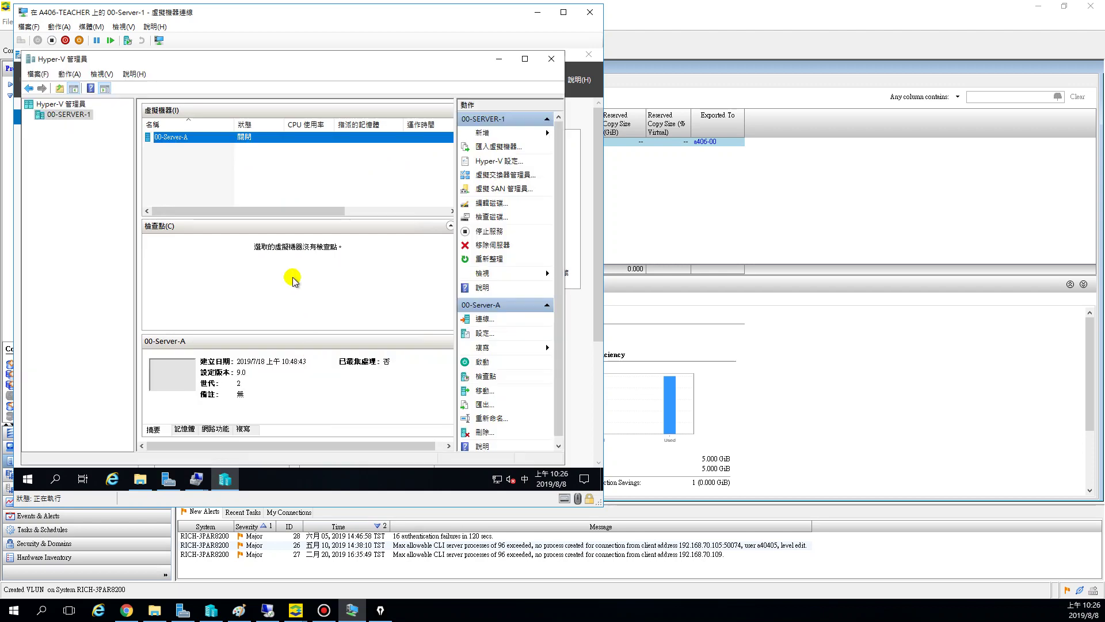
{"action": "right_click", "coordinate": [173, 141]}
{"action": "left_click", "coordinate": [195, 162]}
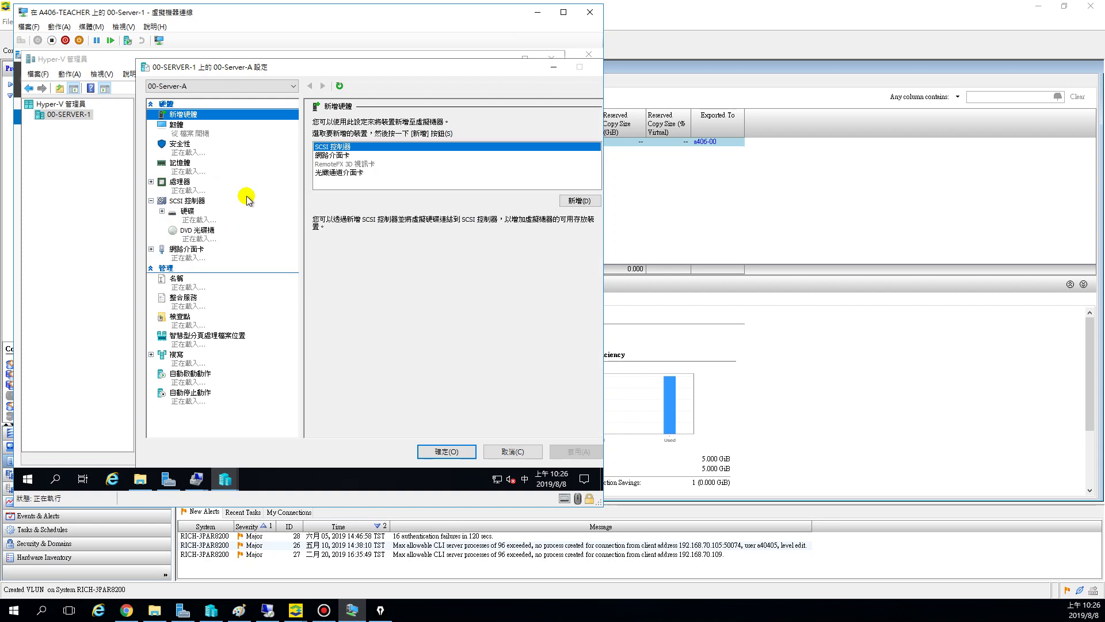
{"action": "left_click", "coordinate": [188, 211]}
{"action": "left_click_drag", "start_coordinate": [352, 209], "coordinate": [314, 223]}
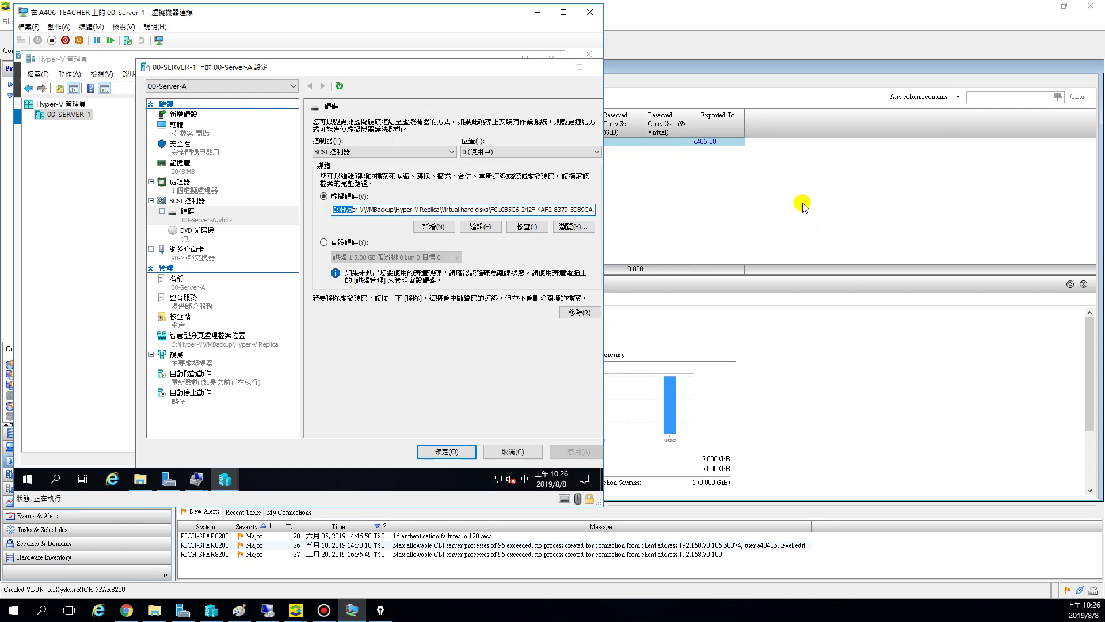
{"action": "left_click_drag", "start_coordinate": [444, 72], "coordinate": [404, 75]}
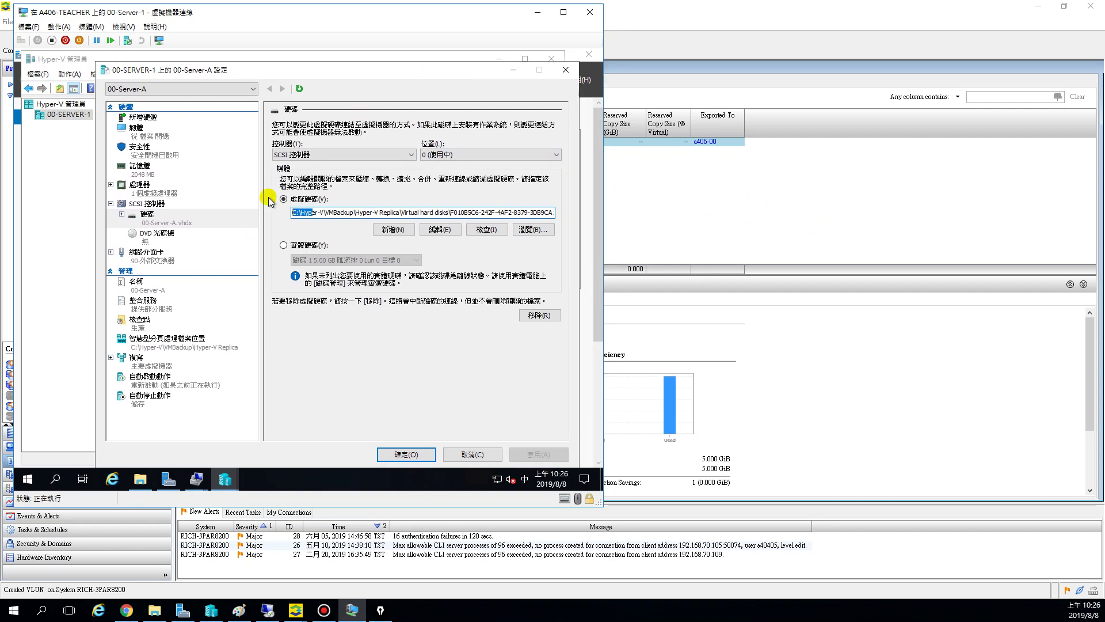
Switch to HP 3PAR Management Console and begin creating a virtual volume named 00-lun-2 in domain a406-00-computer.
{"action": "left_click", "coordinate": [697, 196]}
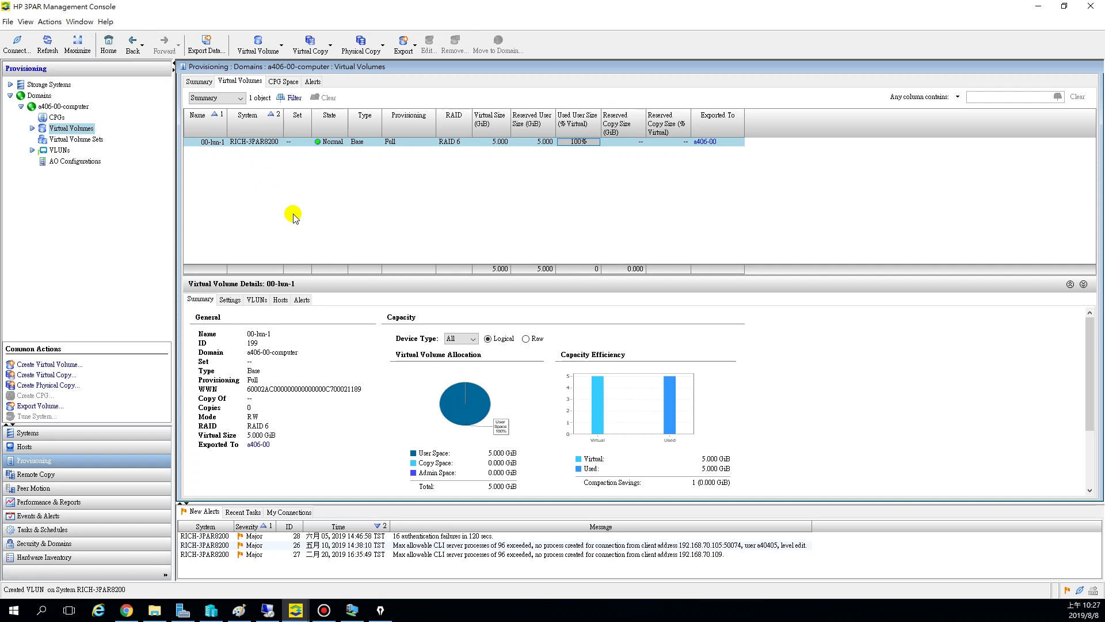
{"action": "right_click", "coordinate": [83, 134]}
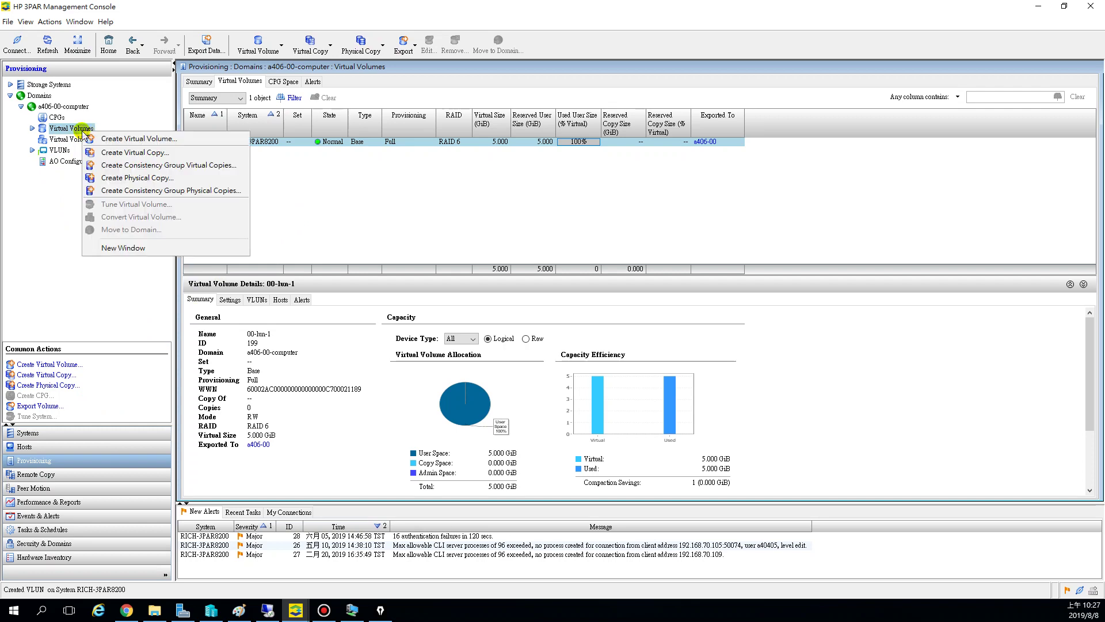
{"action": "left_click", "coordinate": [132, 139]}
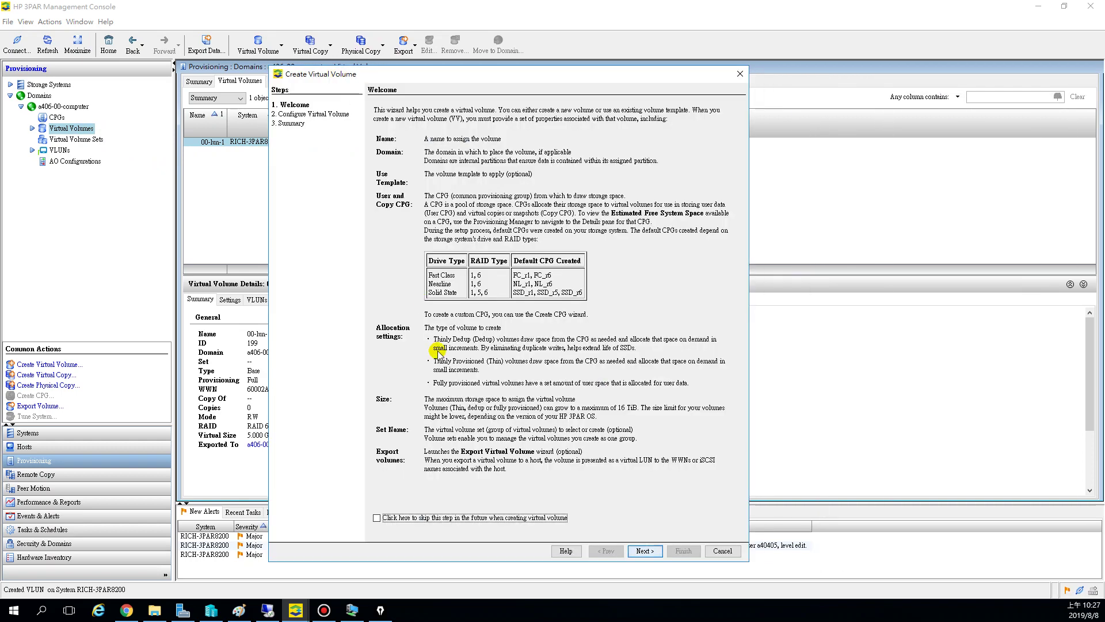
{"action": "left_click", "coordinate": [644, 551]}
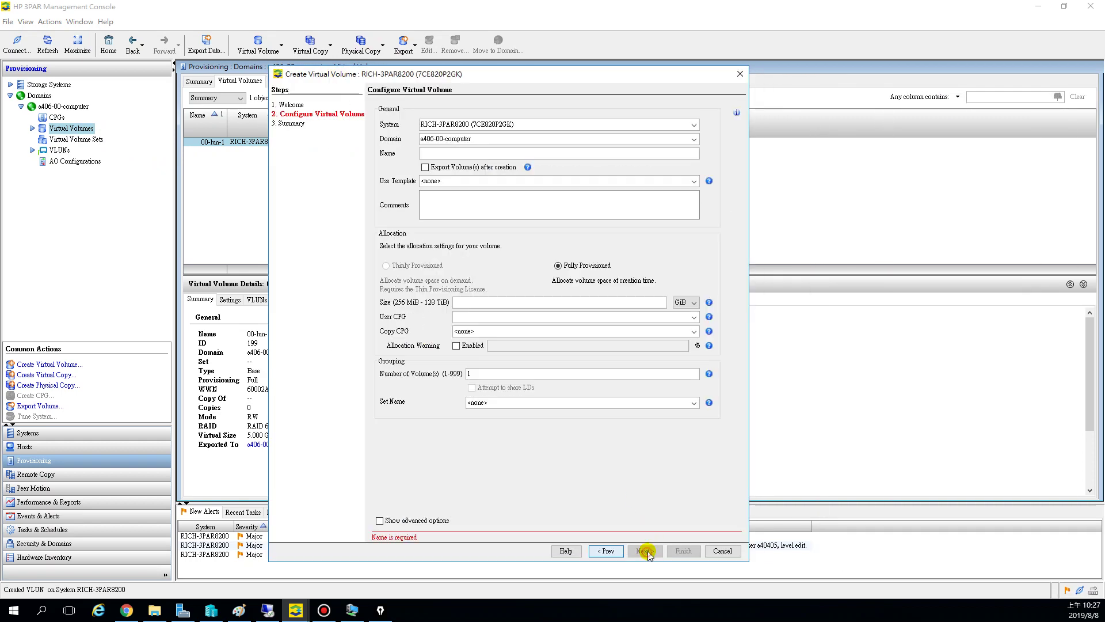
{"action": "left_click", "coordinate": [477, 152]}
{"action": "type", "text": "00-lun-2"}
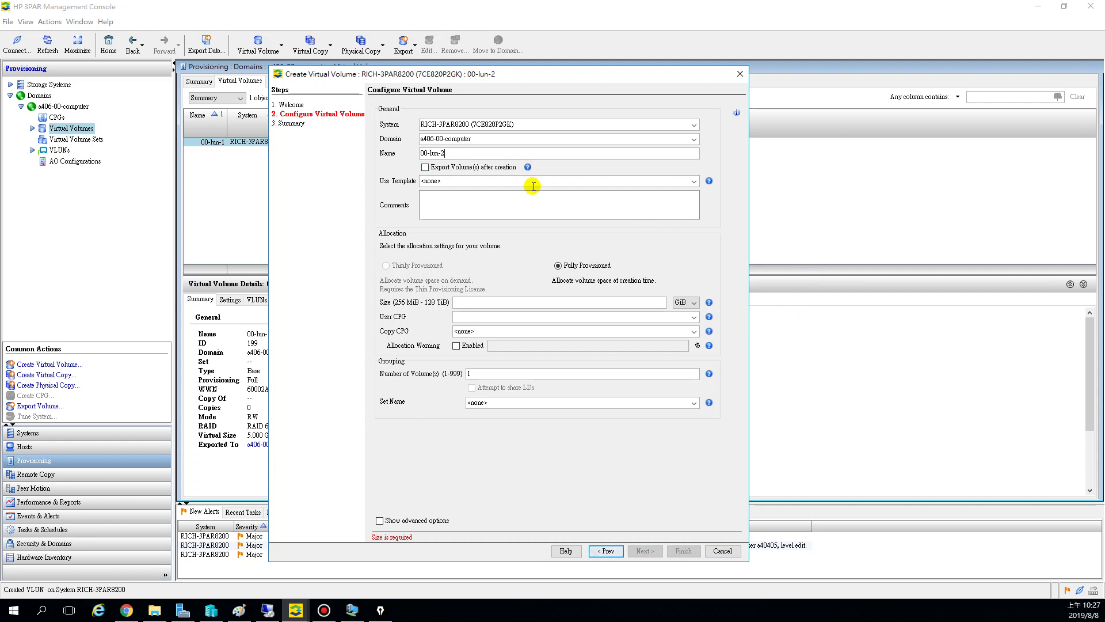
Set the volume size to 20 GiB, choose FC_r6_a406-00 as the user CPG and create the volume.
{"action": "left_click", "coordinate": [504, 301]}
{"action": "type", "text": "20"}
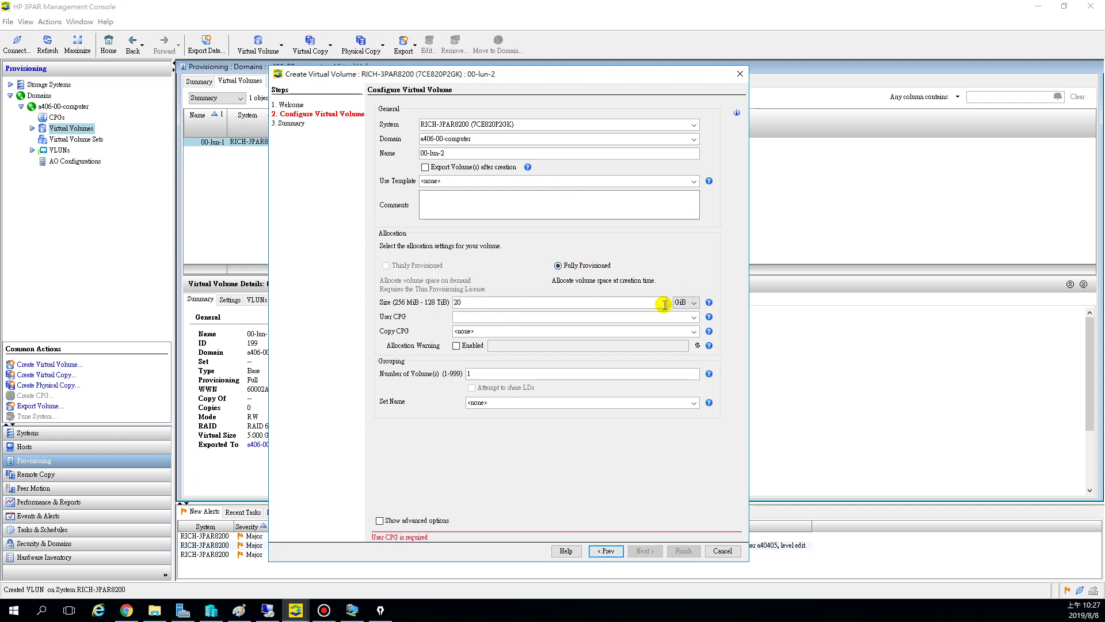
{"action": "left_click", "coordinate": [694, 316]}
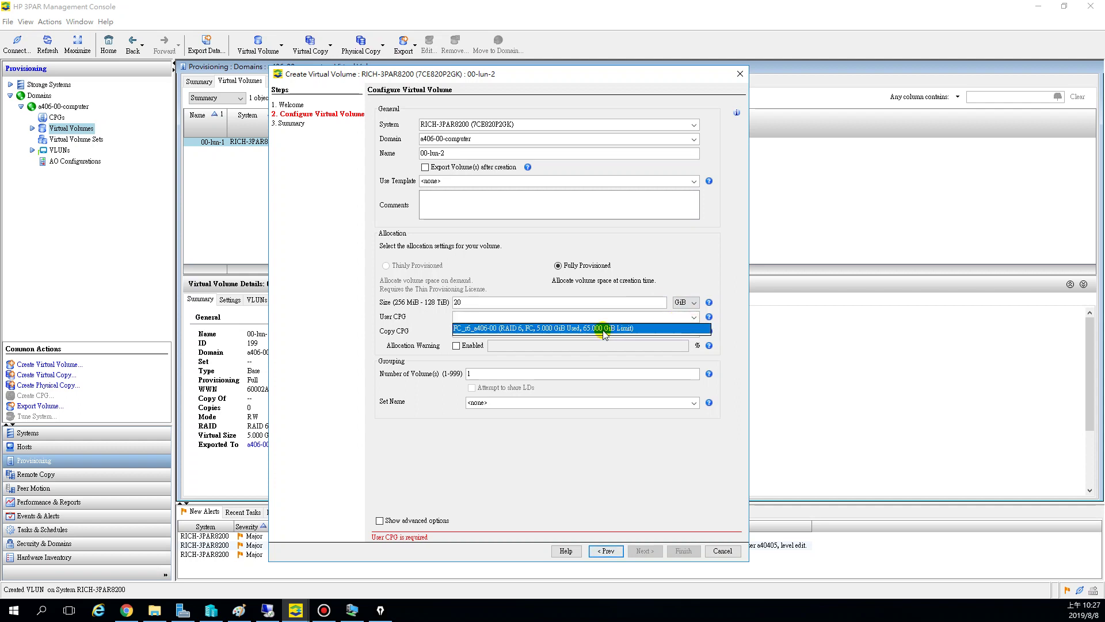
{"action": "left_click", "coordinate": [603, 328]}
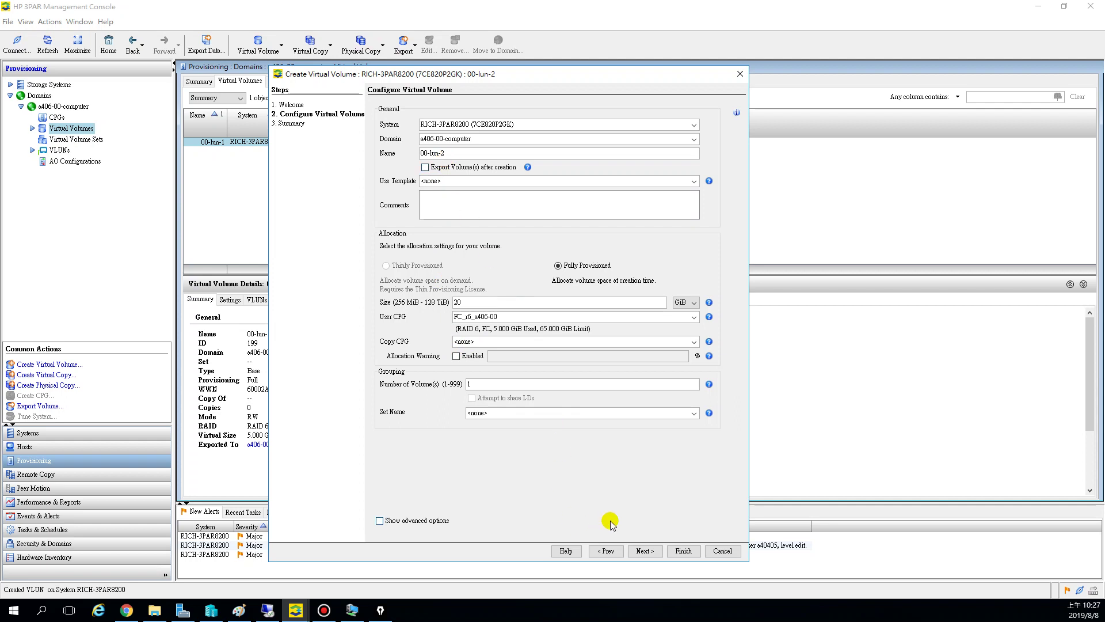
{"action": "left_click", "coordinate": [653, 552]}
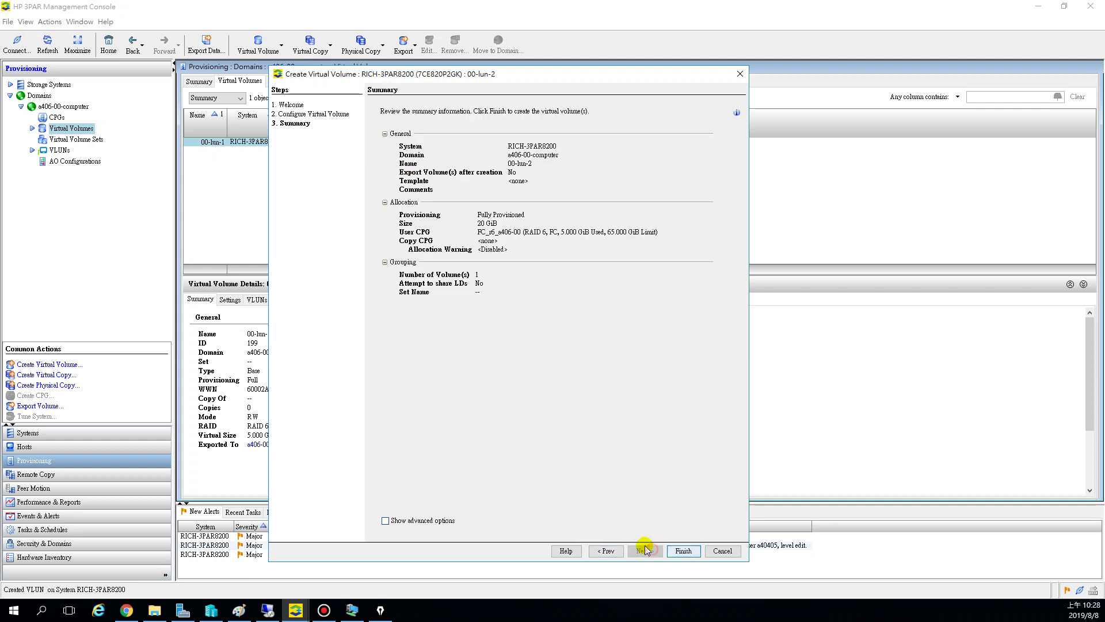
{"action": "left_click", "coordinate": [683, 552]}
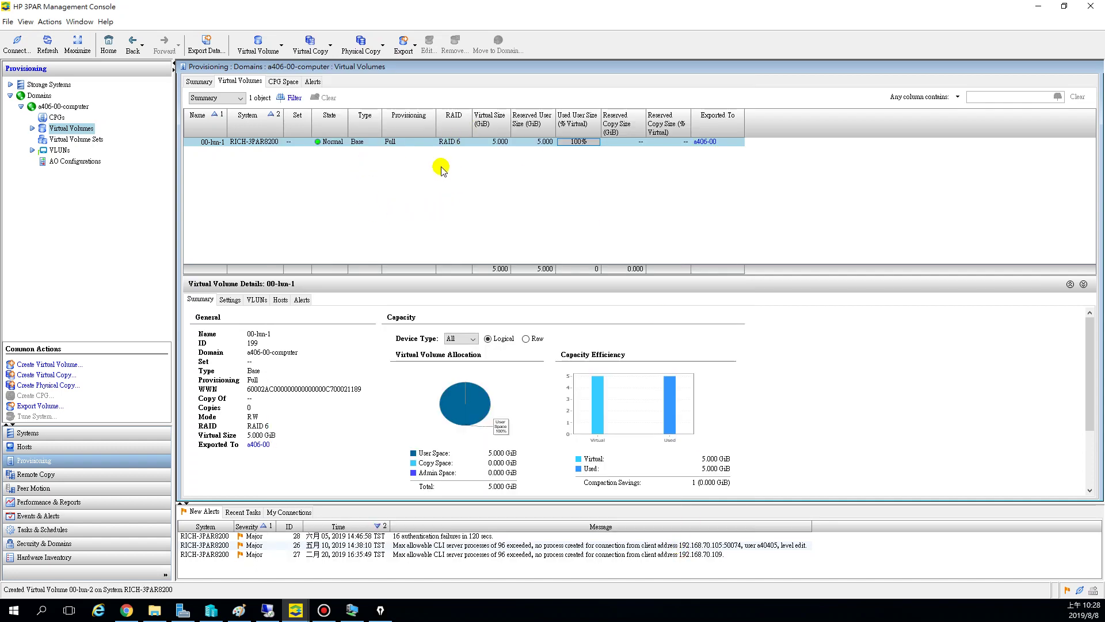
Export virtual volume 00-lun-2 to host a406-00 with automatic LUN assignment.
{"action": "left_click", "coordinate": [498, 152]}
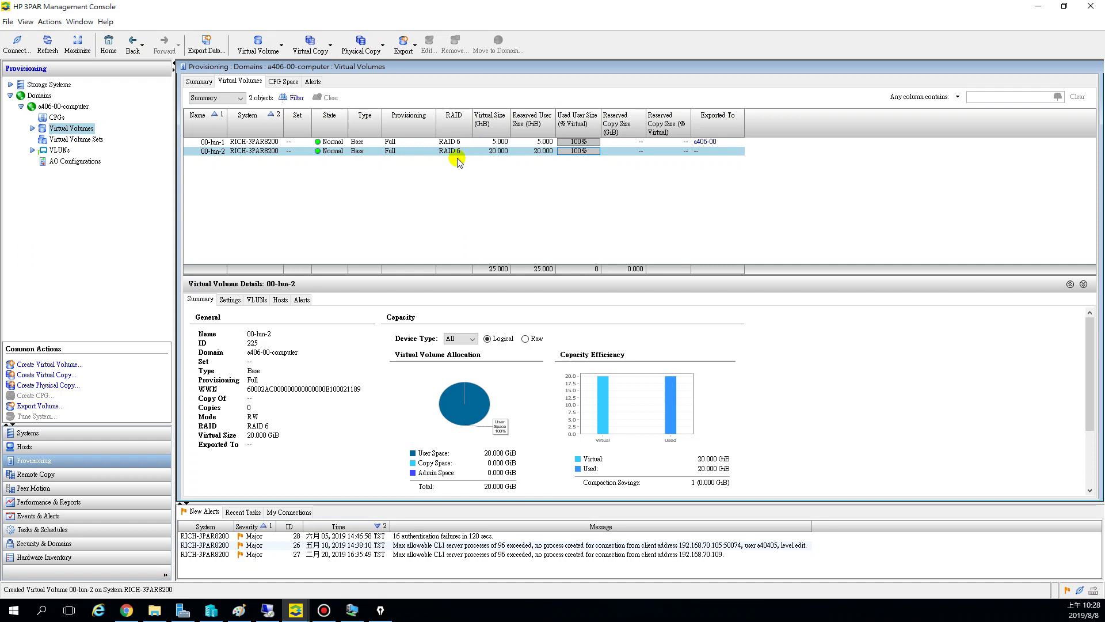
{"action": "right_click", "coordinate": [444, 148]}
{"action": "left_click", "coordinate": [357, 165]}
{"action": "right_click", "coordinate": [326, 153]}
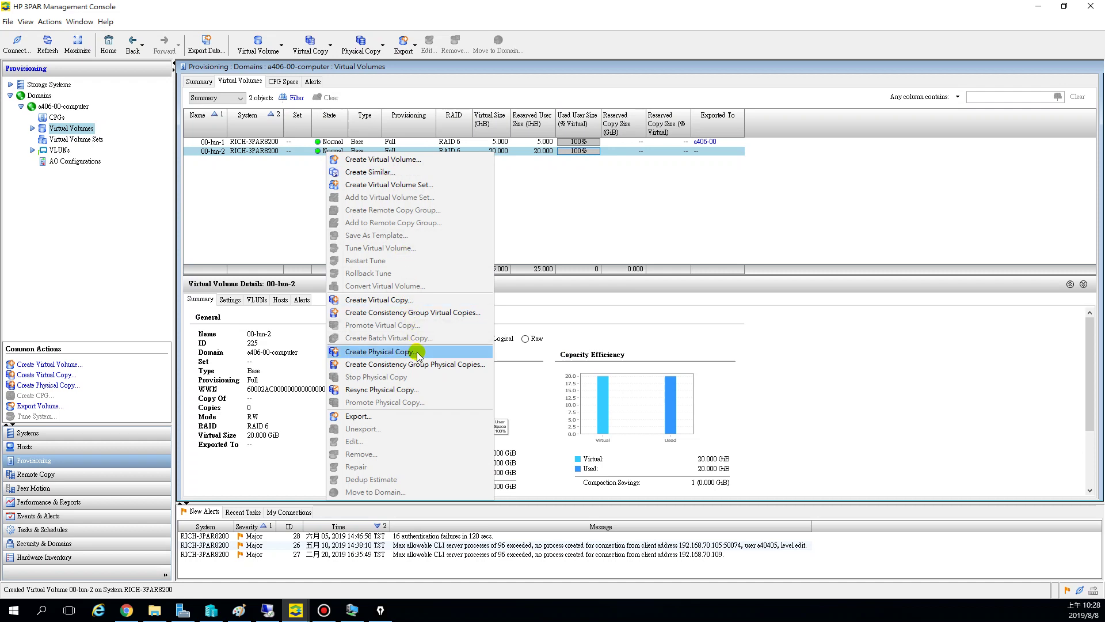
{"action": "left_click", "coordinate": [396, 416]}
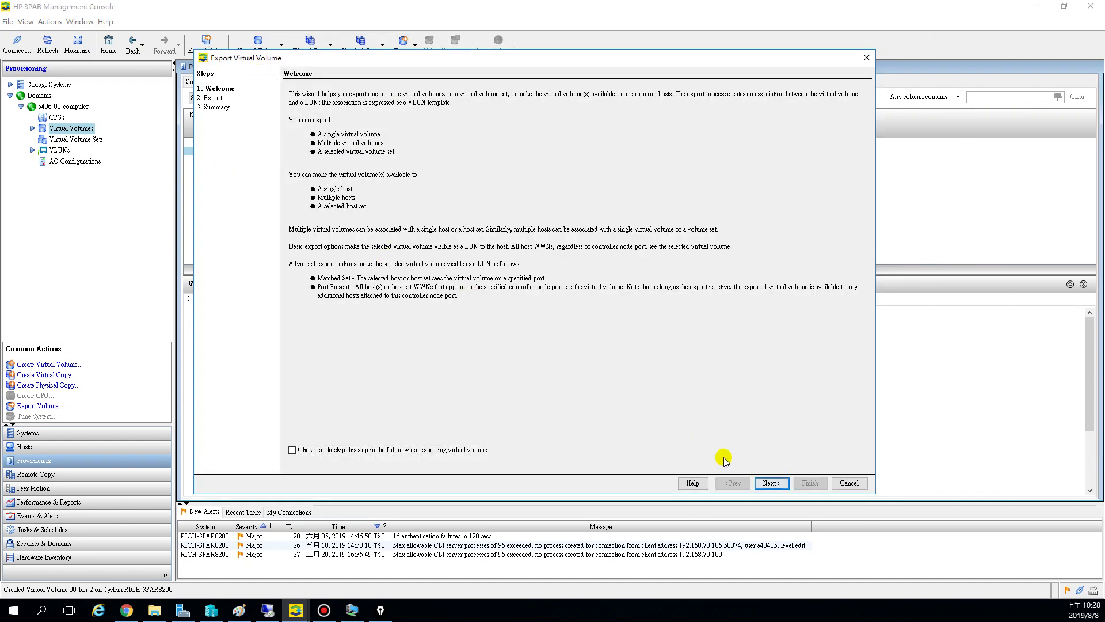
{"action": "left_click", "coordinate": [772, 482]}
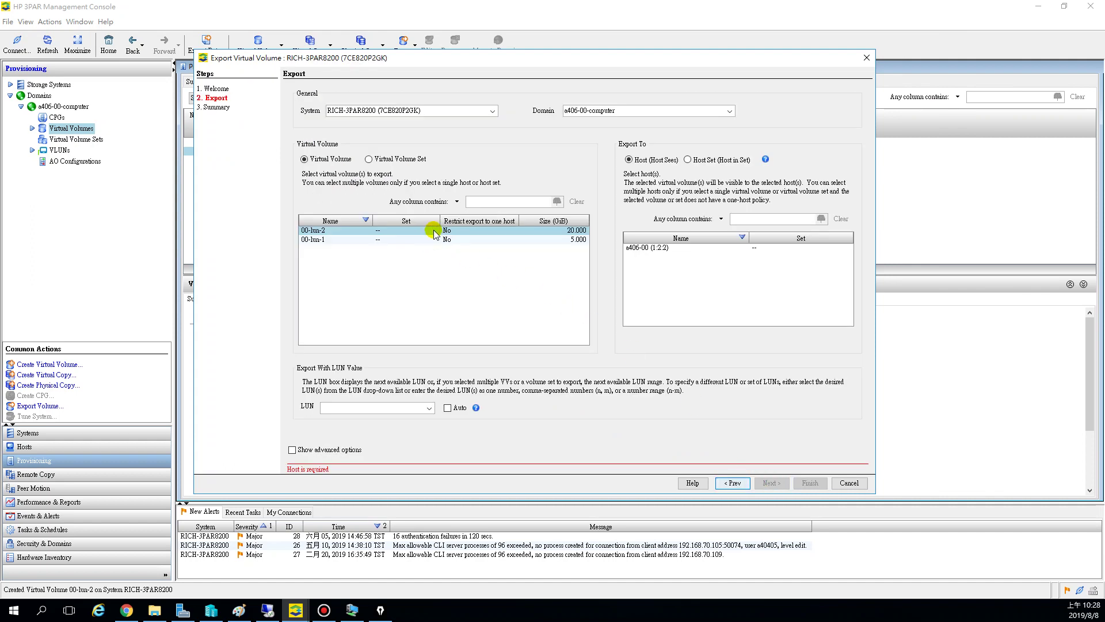
{"action": "left_click", "coordinate": [662, 249]}
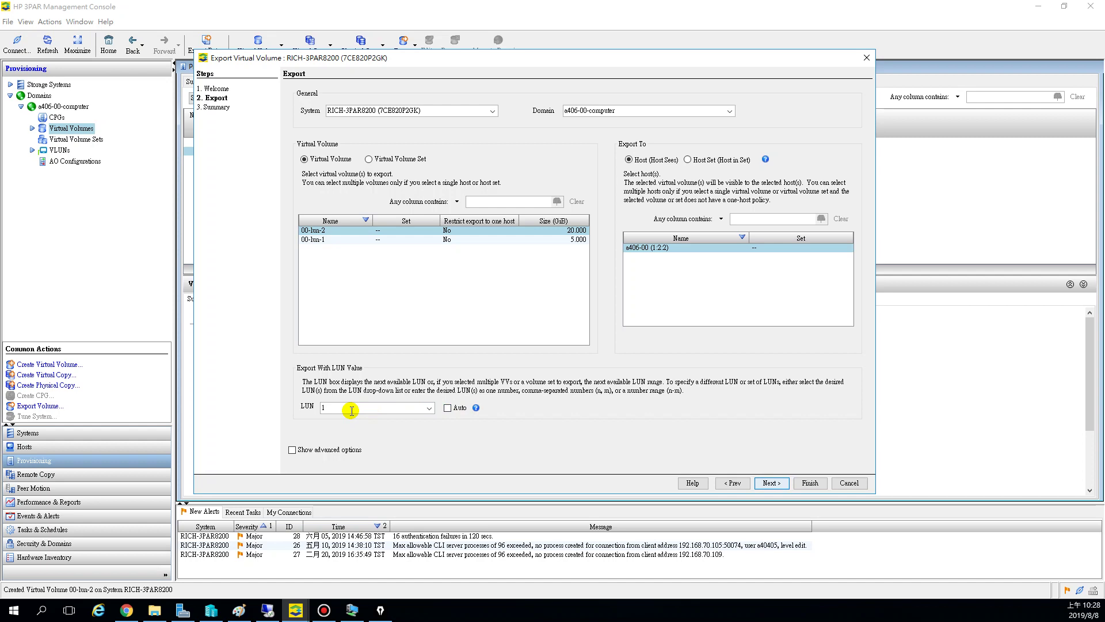
{"action": "left_click", "coordinate": [448, 409]}
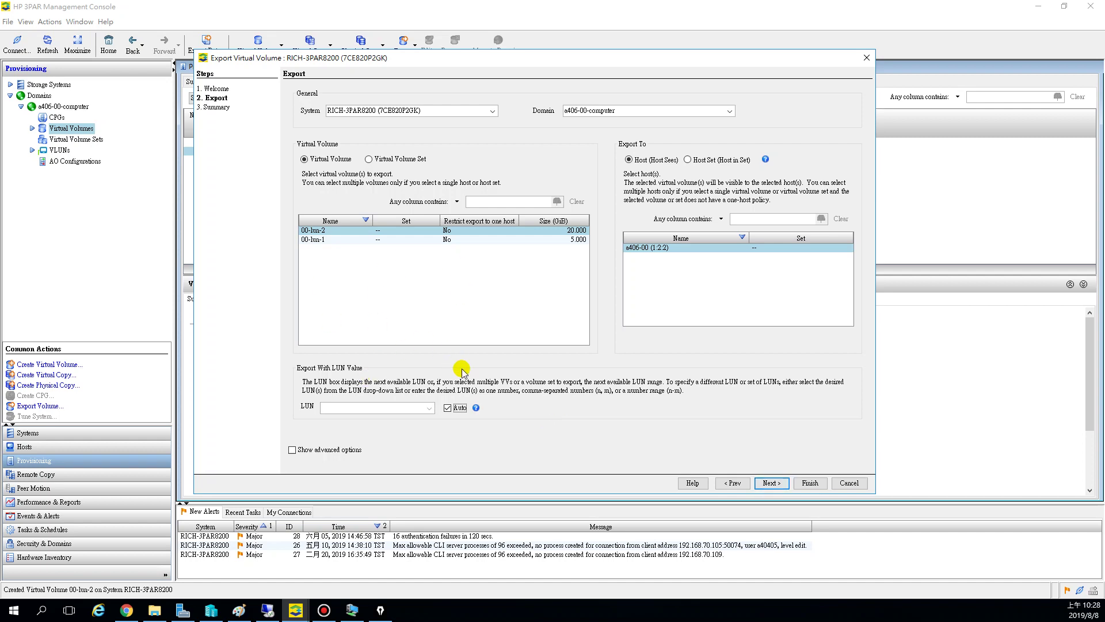
{"action": "left_click", "coordinate": [771, 483]}
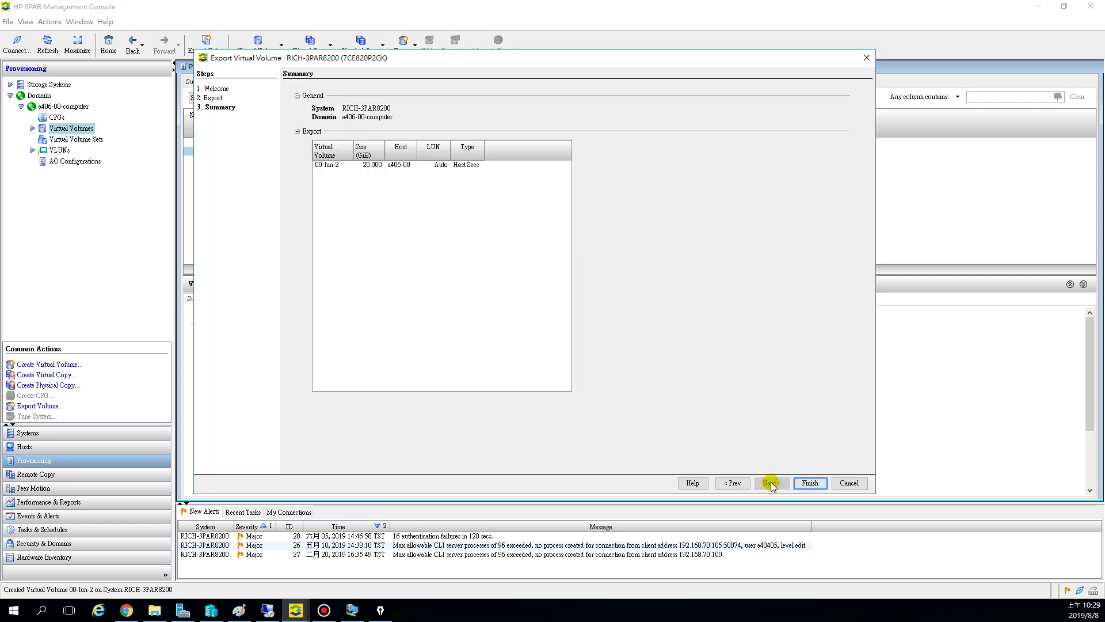
{"action": "left_click", "coordinate": [810, 482]}
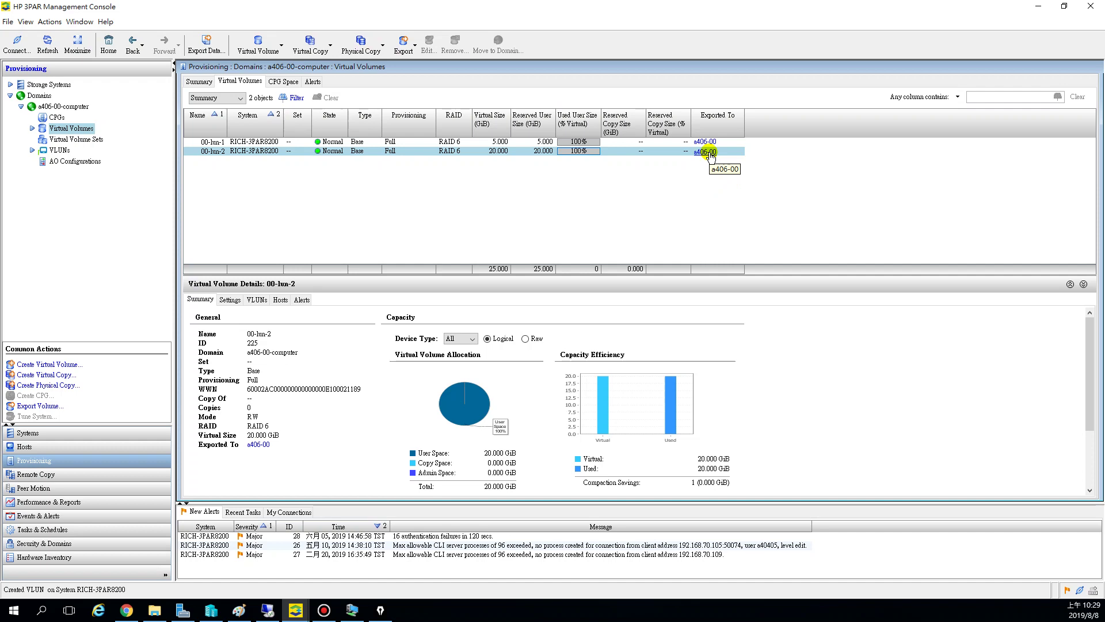
Switch to the 00-Server-1 virtual machine connection, close the 00-Server-A settings and minimize Hyper-V Manager.
{"action": "left_click", "coordinate": [1035, 8]}
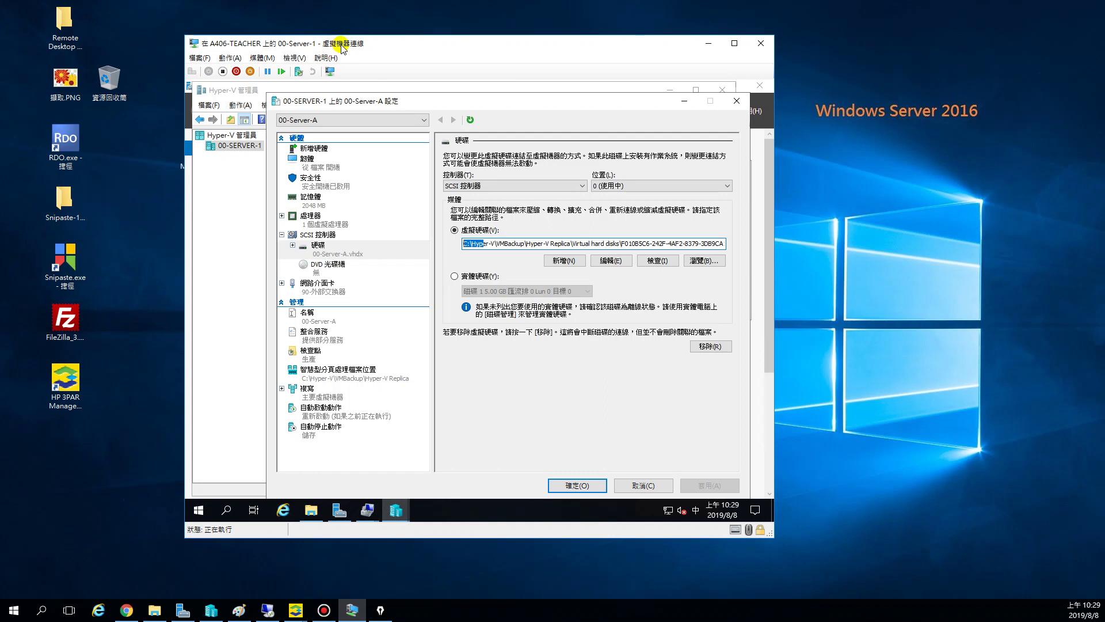
{"action": "left_click", "coordinate": [737, 100]}
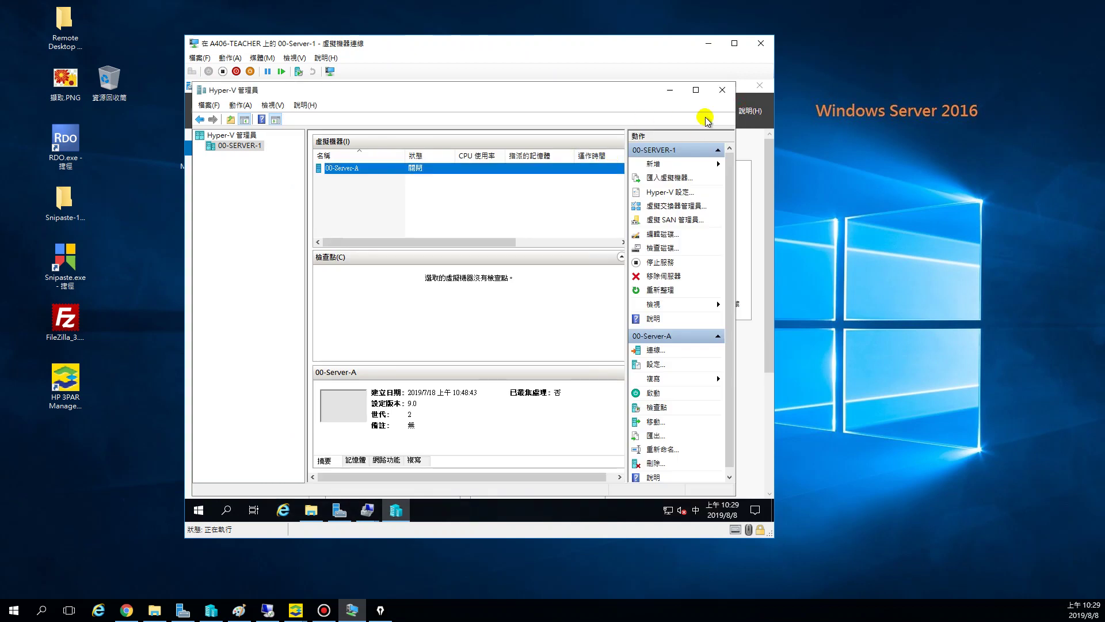
{"action": "left_click", "coordinate": [669, 90]}
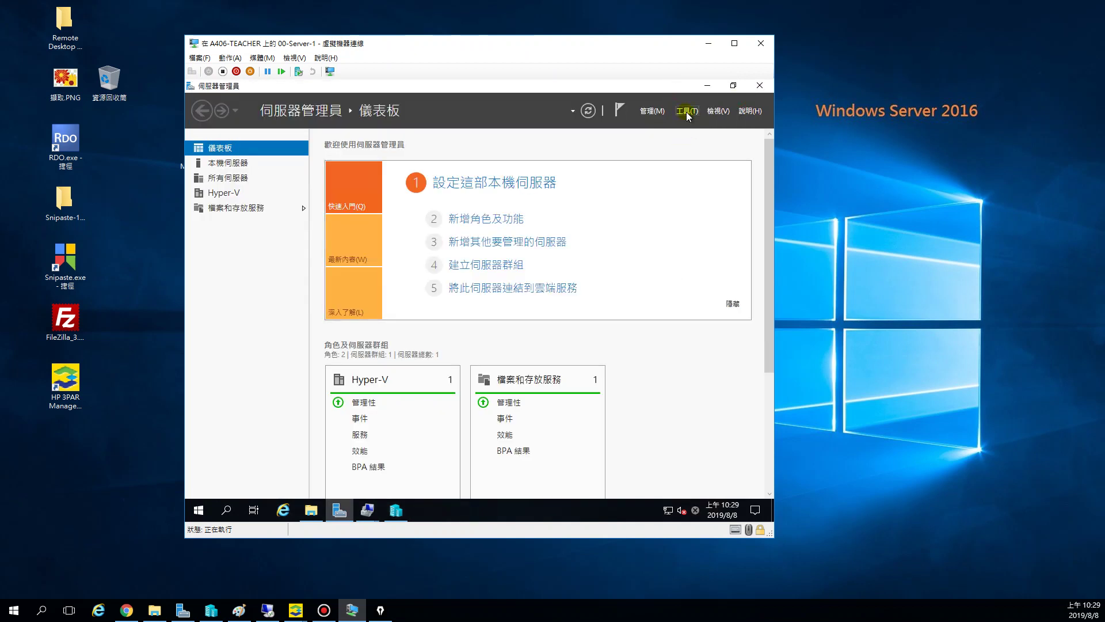
Open the iSCSI Initiator from Server Manager and review its list of volumes and devices.
{"action": "left_click", "coordinate": [687, 112]}
{"action": "left_click", "coordinate": [639, 139]}
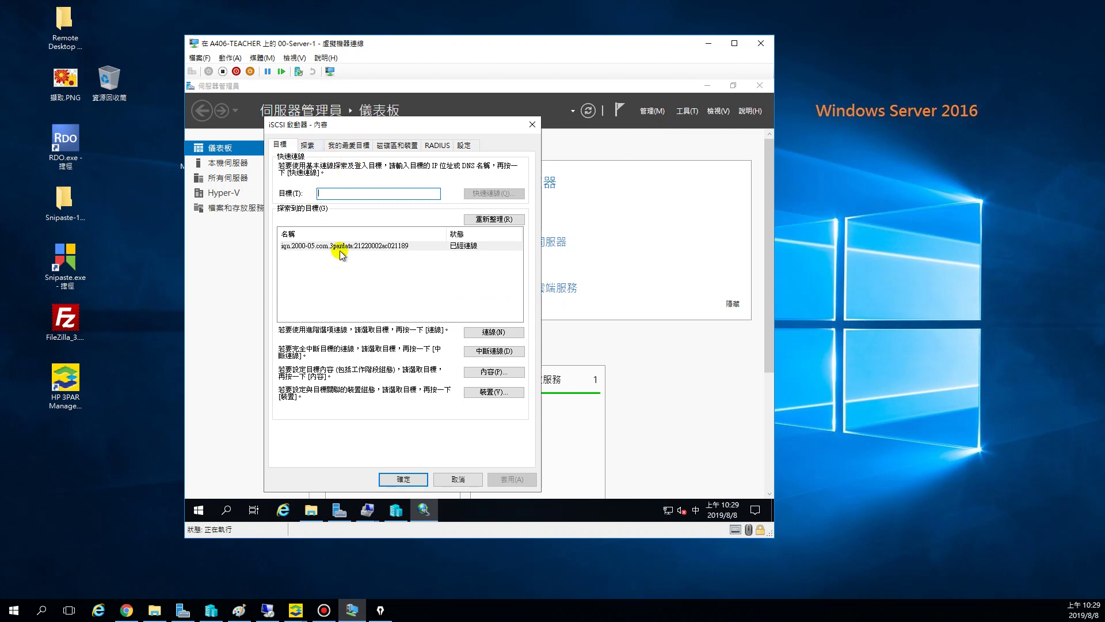
{"action": "left_click", "coordinate": [436, 146]}
{"action": "left_click", "coordinate": [398, 145]}
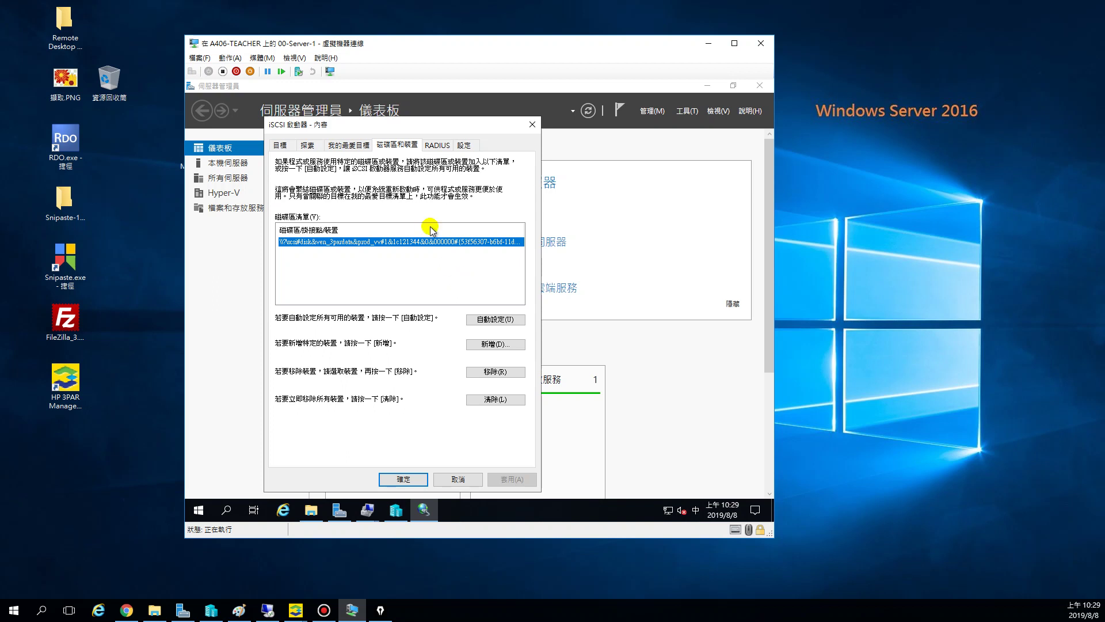
Disconnect all sessions of the discovered iqn.2000-05.com.3pardata target and connect to it again.
{"action": "left_click", "coordinate": [281, 145]}
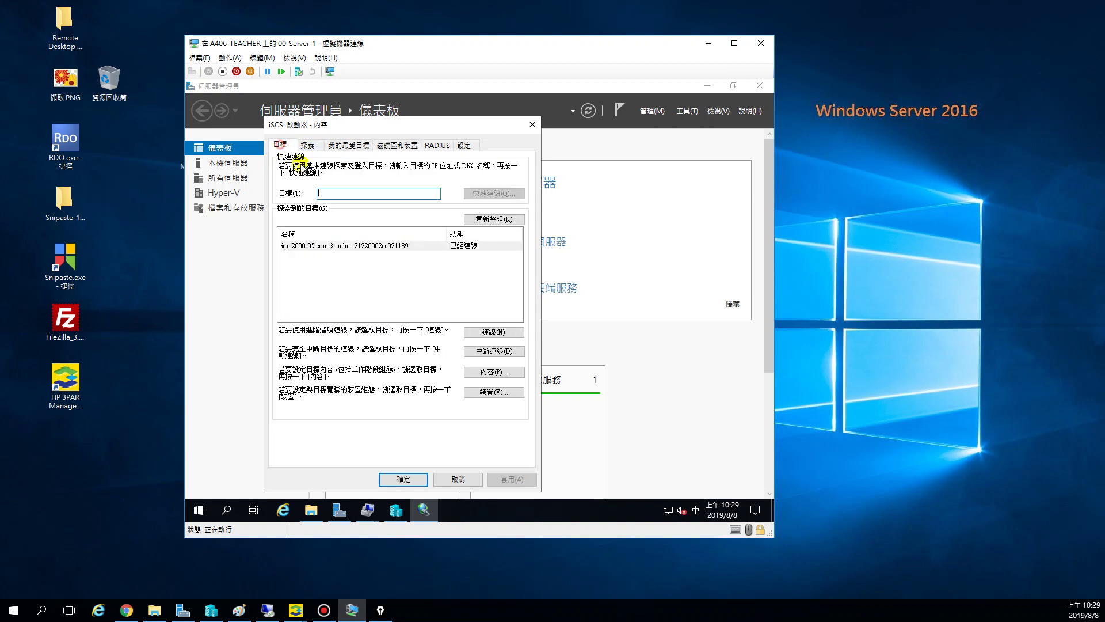
{"action": "left_click", "coordinate": [442, 245]}
{"action": "left_click", "coordinate": [506, 351]}
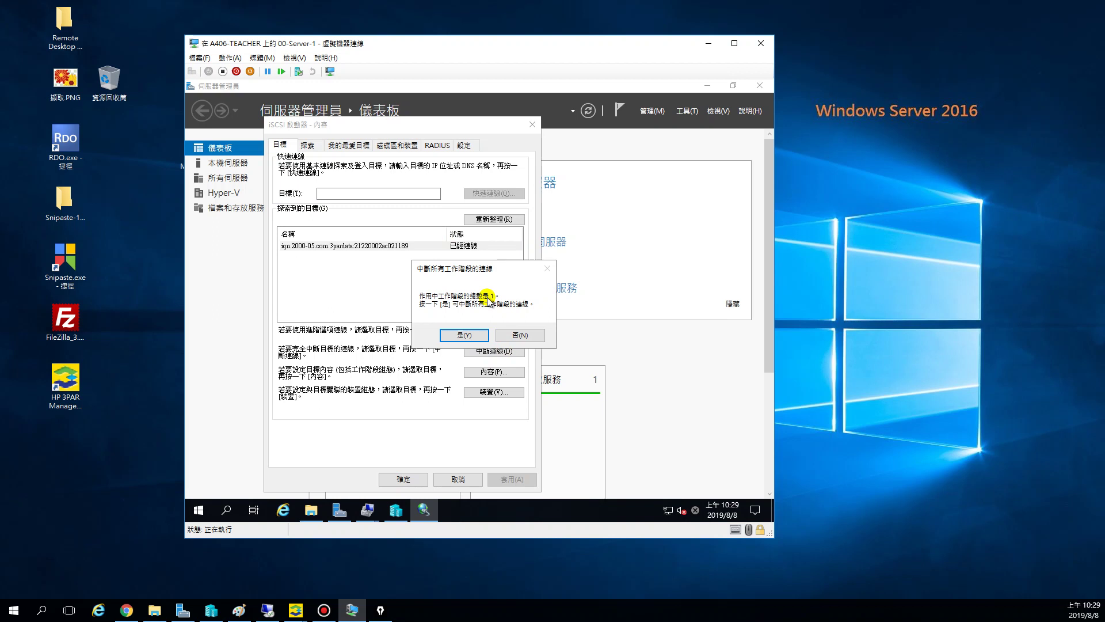
{"action": "left_click", "coordinate": [464, 335]}
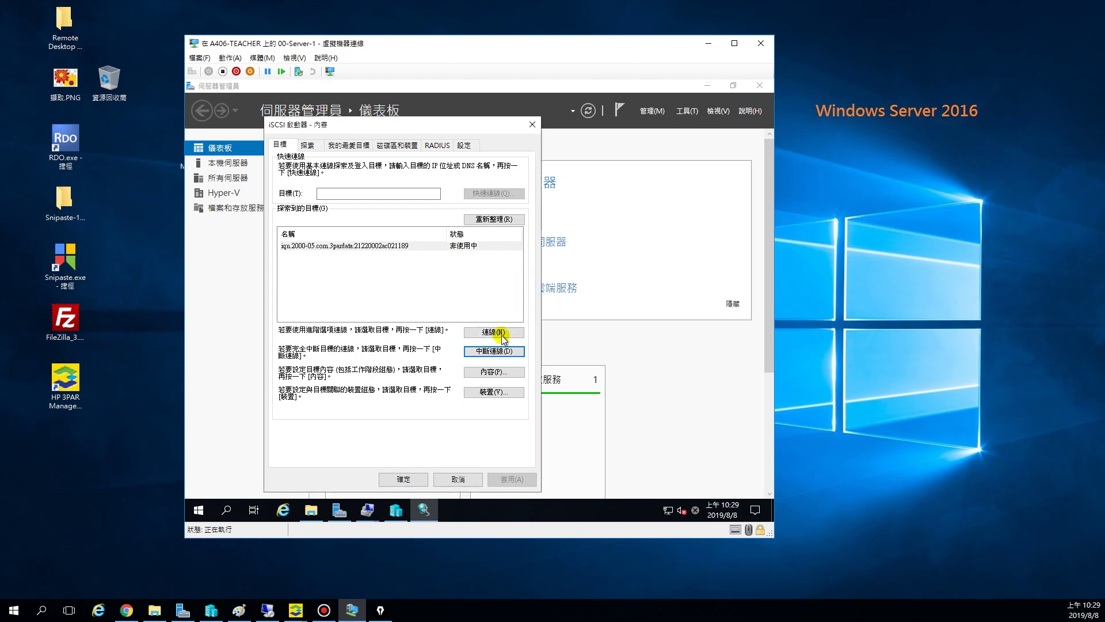
{"action": "left_click", "coordinate": [489, 331]}
{"action": "left_click", "coordinate": [442, 240]}
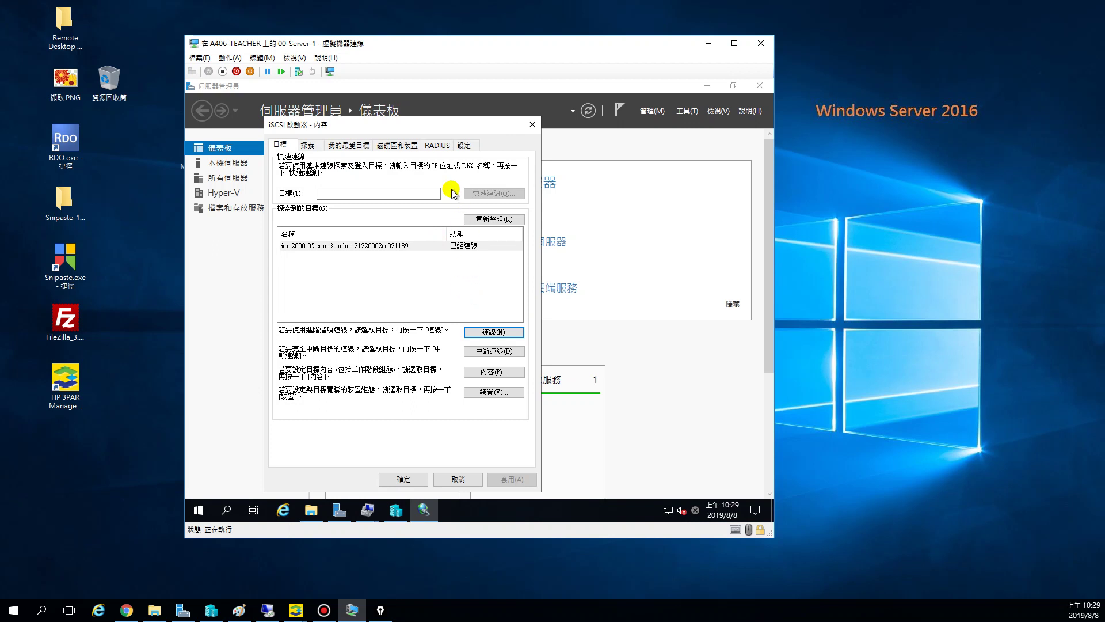
Auto-configure all available devices in the iSCSI Initiator's volume list and accept the properties.
{"action": "left_click", "coordinate": [406, 146]}
{"action": "left_click", "coordinate": [478, 321]}
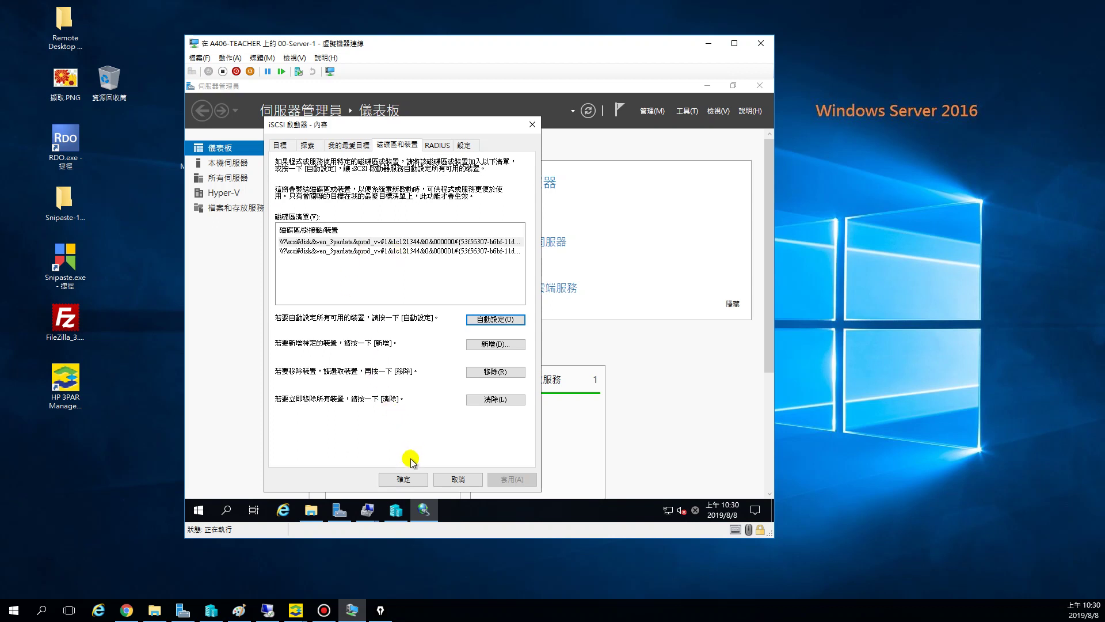
{"action": "left_click", "coordinate": [413, 480]}
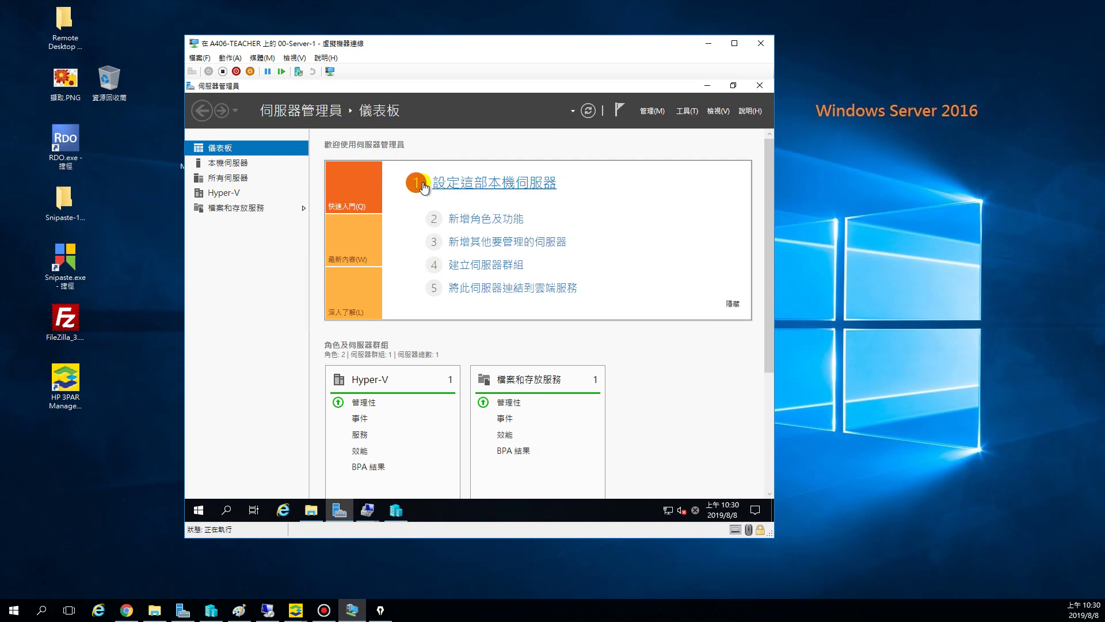
Open Disk Management in Computer Management and enlarge the graphical disk pane to show all attached disks.
{"action": "left_click", "coordinate": [683, 118]}
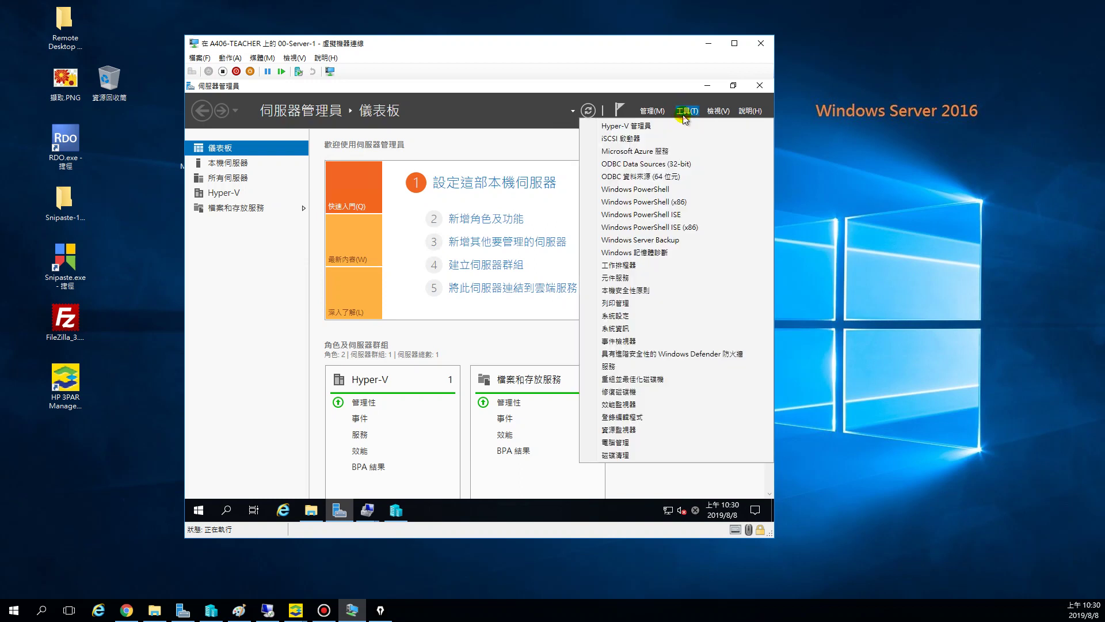
{"action": "left_click", "coordinate": [641, 441]}
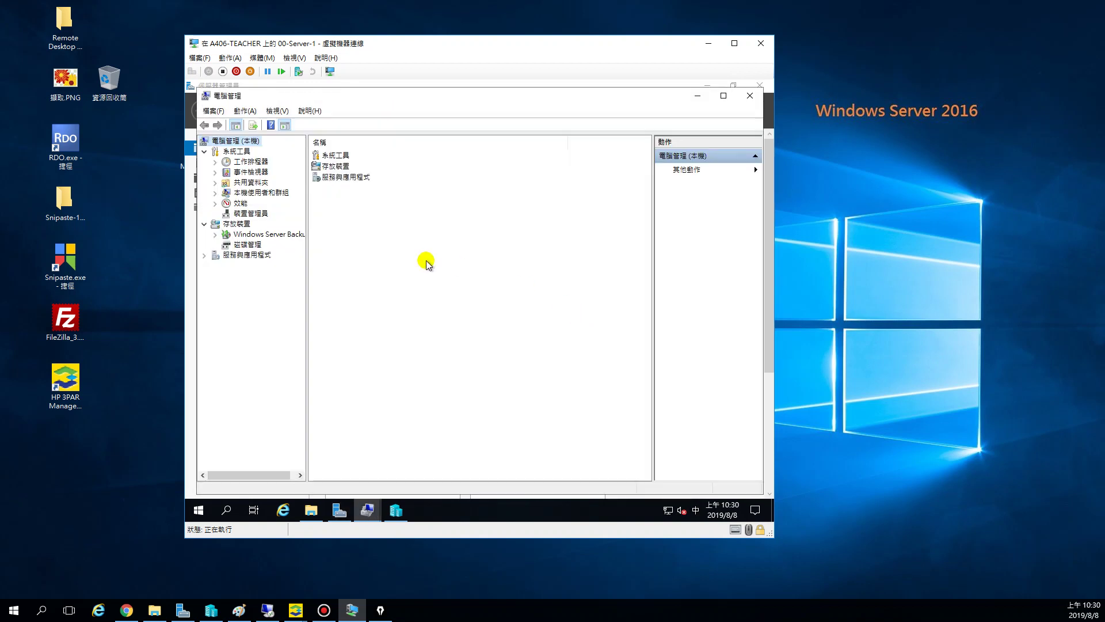
{"action": "left_click", "coordinate": [247, 245]}
{"action": "scroll", "coordinate": [458, 291], "scroll_direction": "right", "scroll_amount": 2}
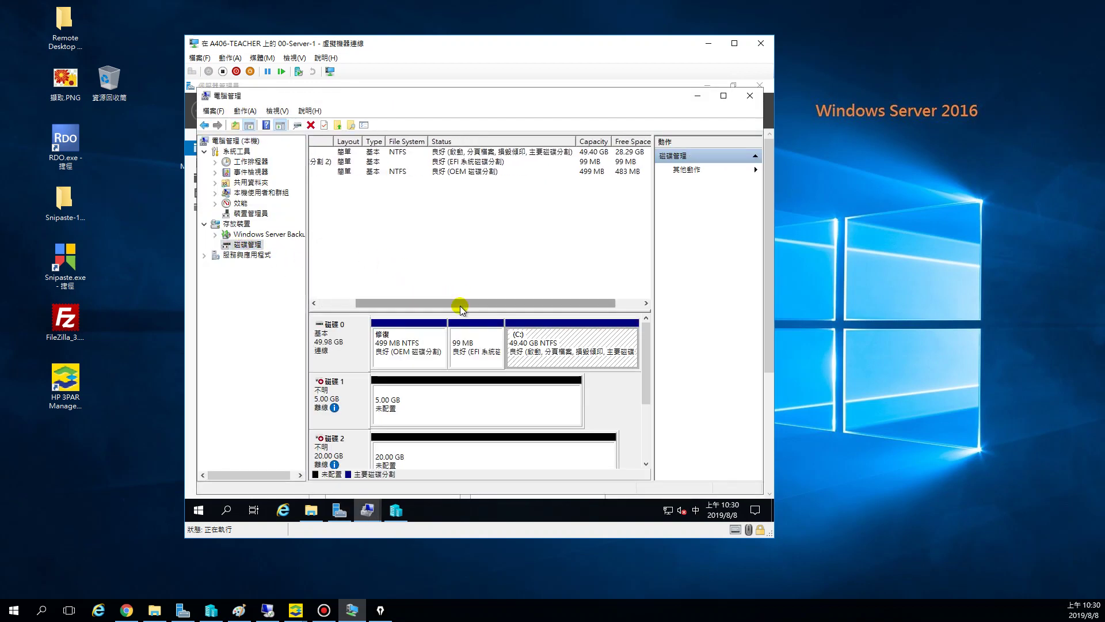
{"action": "left_click_drag", "start_coordinate": [459, 310], "coordinate": [469, 230]}
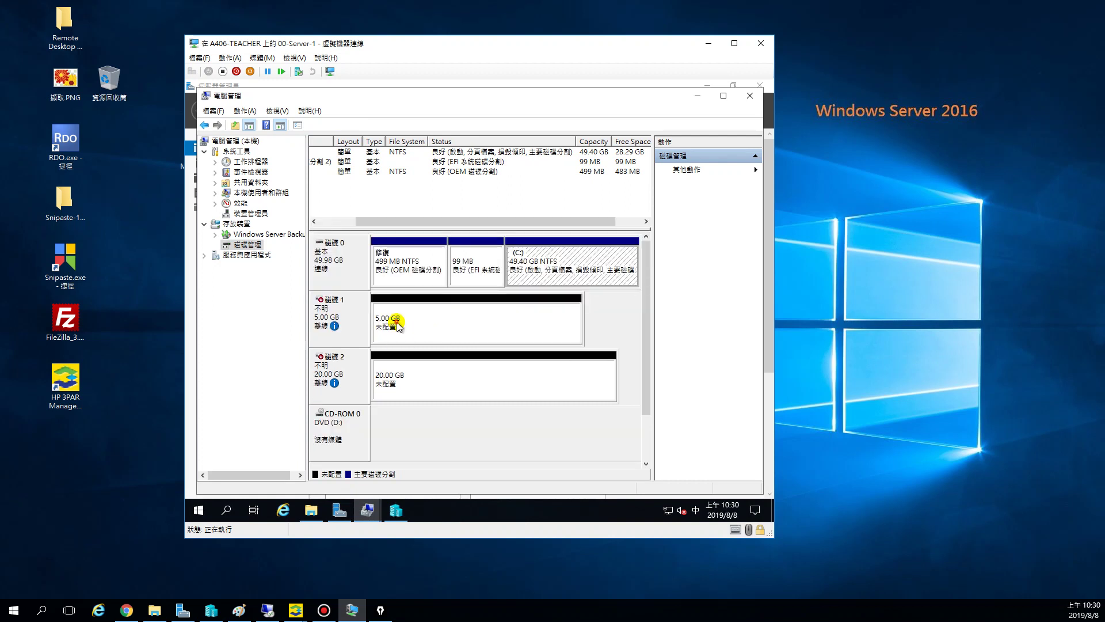
{"action": "left_click", "coordinate": [400, 326]}
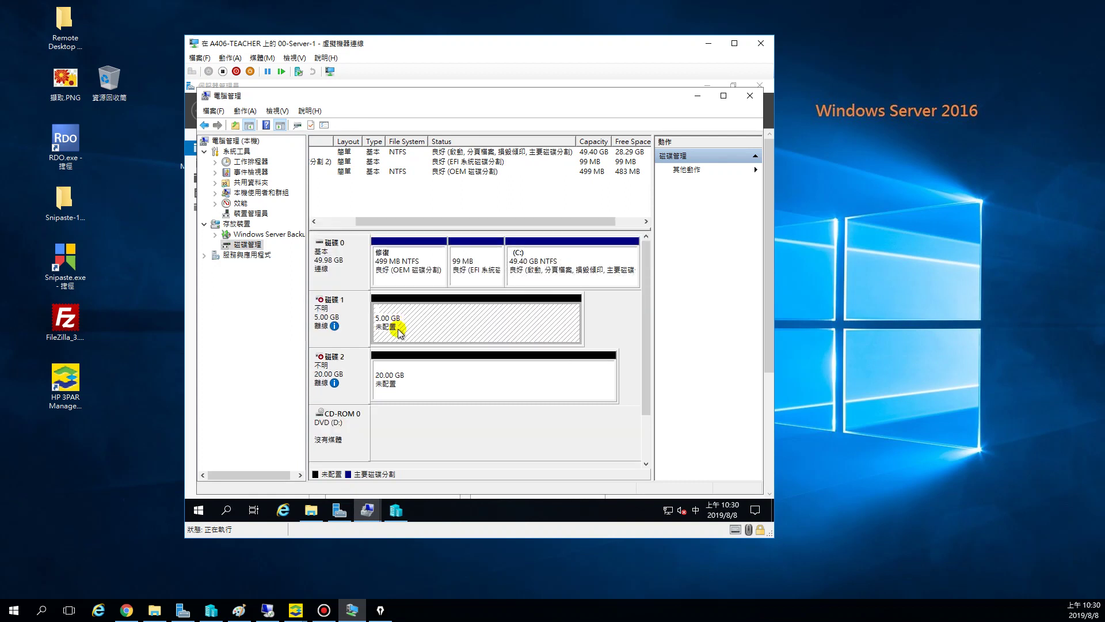
Bring the 20 GB Disk 2 online and initialize it with the GPT partition style.
{"action": "left_click", "coordinate": [342, 383]}
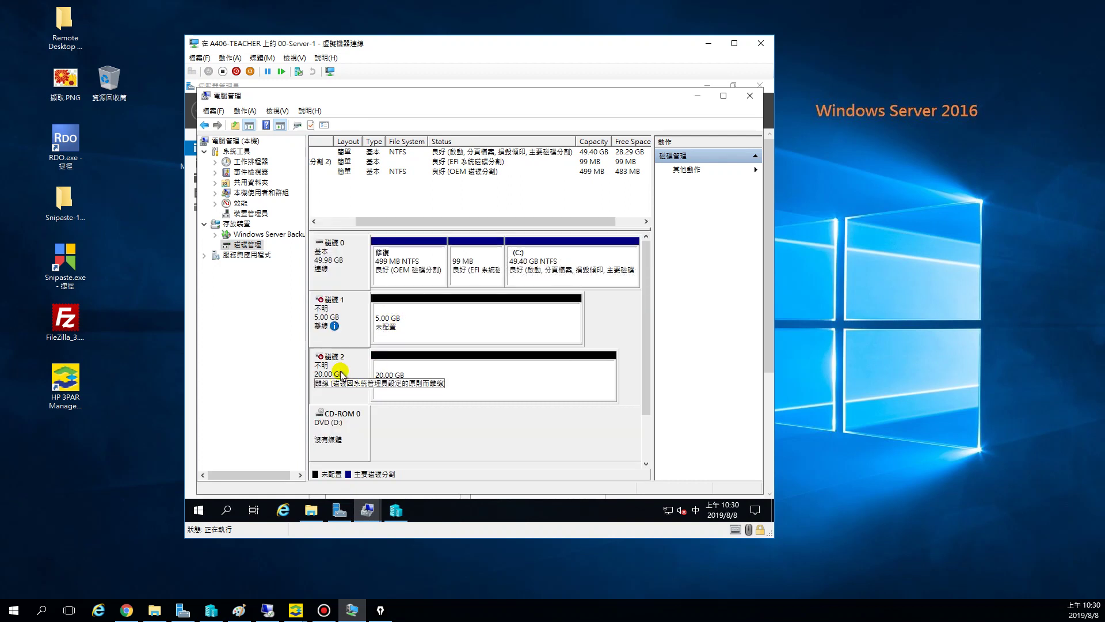
{"action": "right_click", "coordinate": [344, 373]}
{"action": "left_click", "coordinate": [364, 380]}
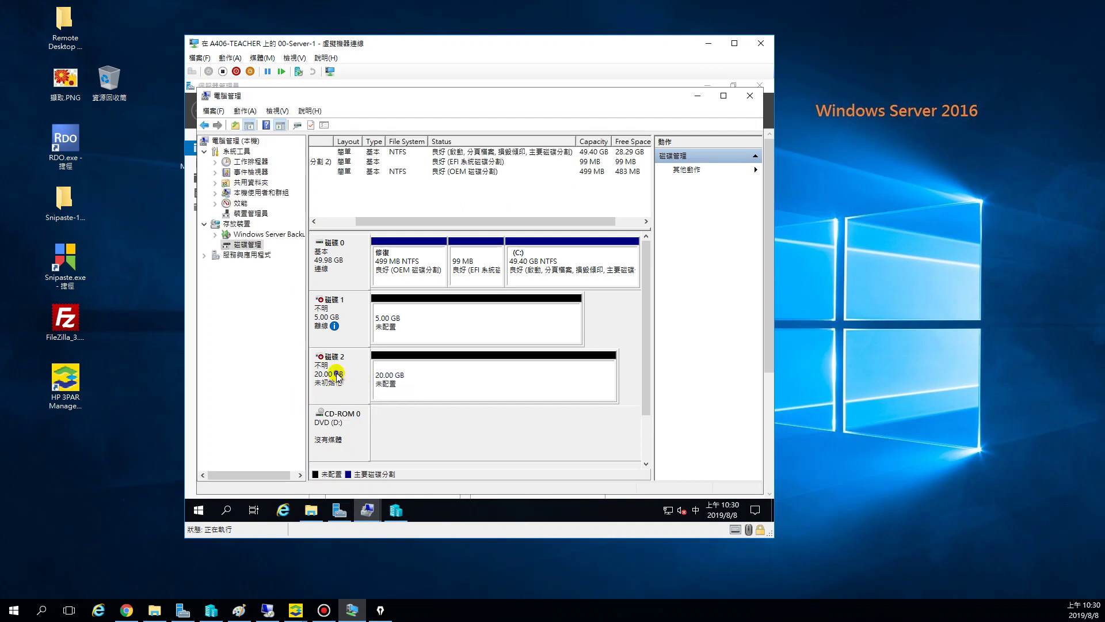
{"action": "right_click", "coordinate": [338, 375]}
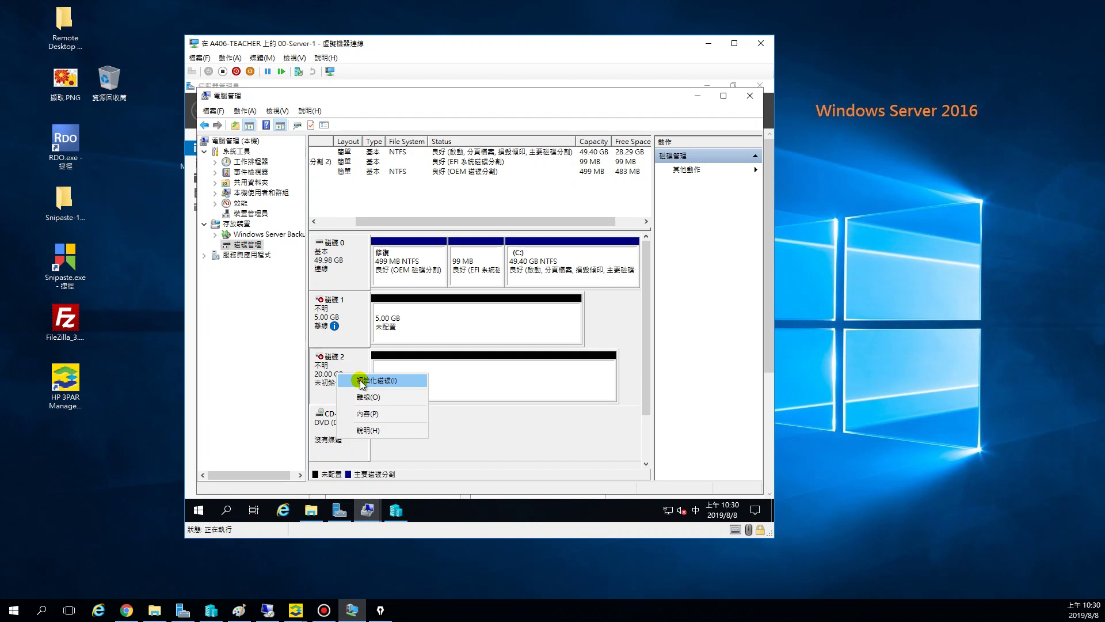
{"action": "left_click", "coordinate": [362, 382]}
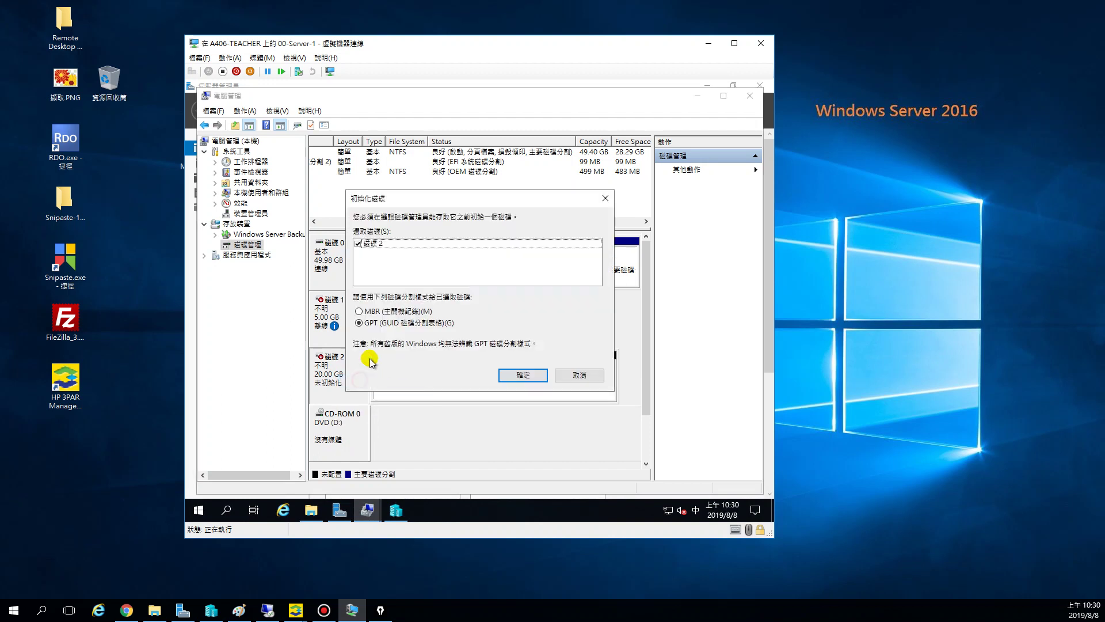
{"action": "left_click", "coordinate": [521, 377]}
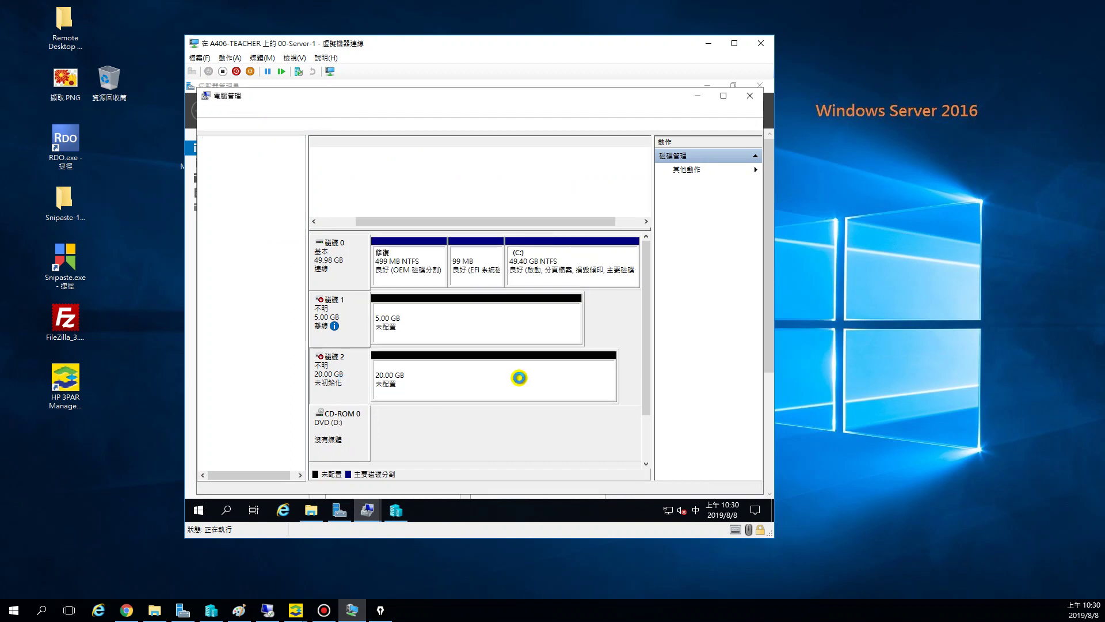
Start a new simple volume on Disk 2's unallocated space at the default size and assign it drive letter F.
{"action": "right_click", "coordinate": [427, 385]}
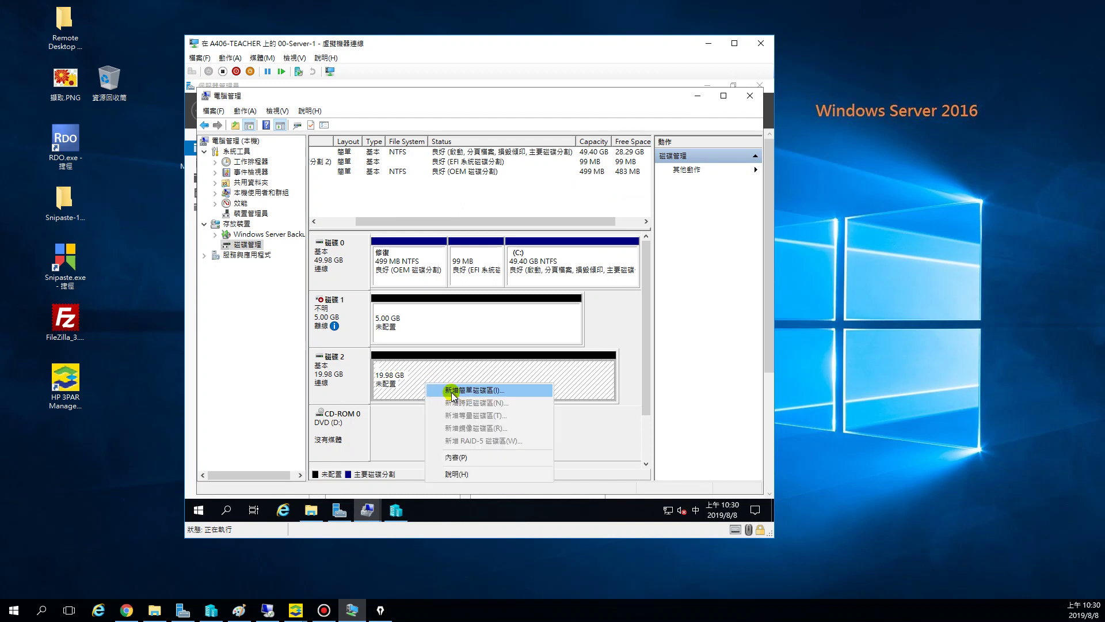
{"action": "left_click", "coordinate": [452, 389]}
{"action": "left_click", "coordinate": [571, 389]}
{"action": "left_click", "coordinate": [577, 389]}
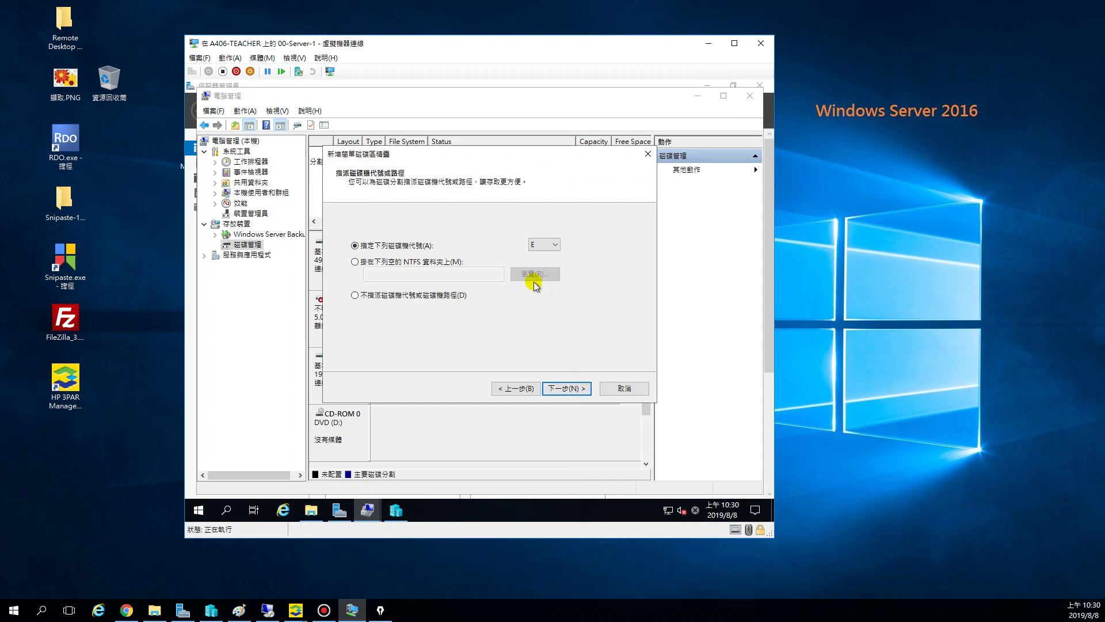
{"action": "left_click", "coordinate": [556, 244]}
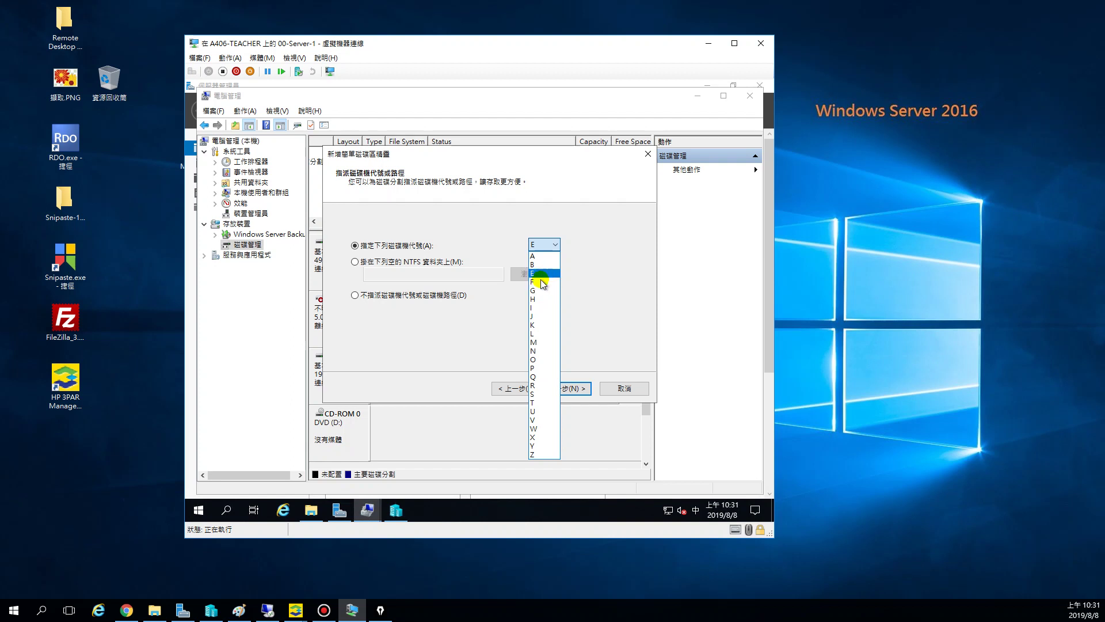
{"action": "left_click", "coordinate": [544, 282]}
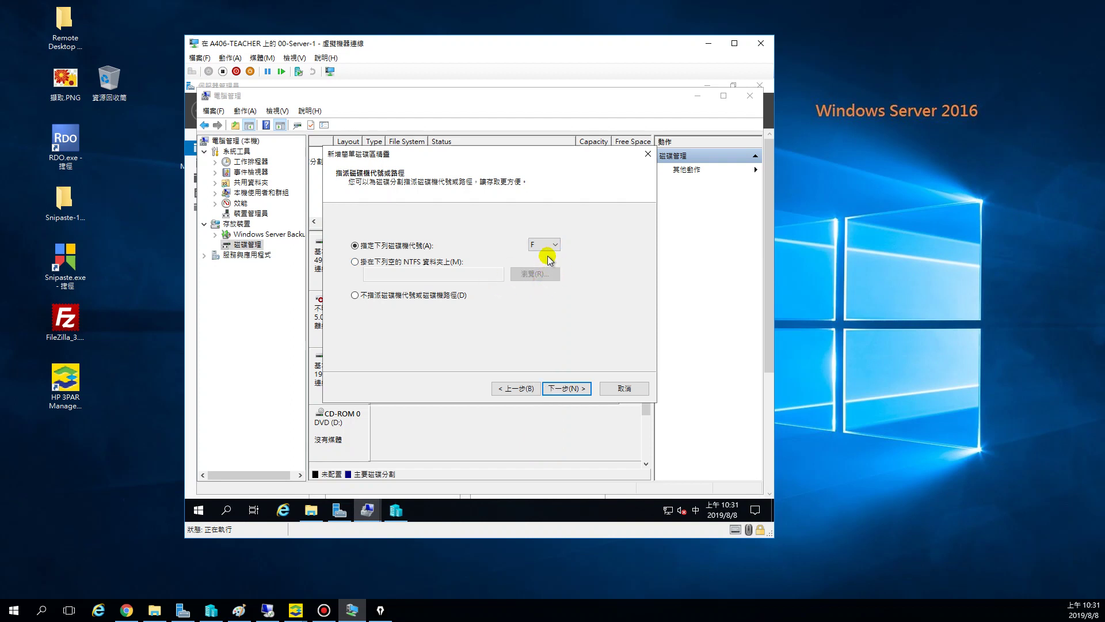
{"action": "left_click", "coordinate": [567, 389]}
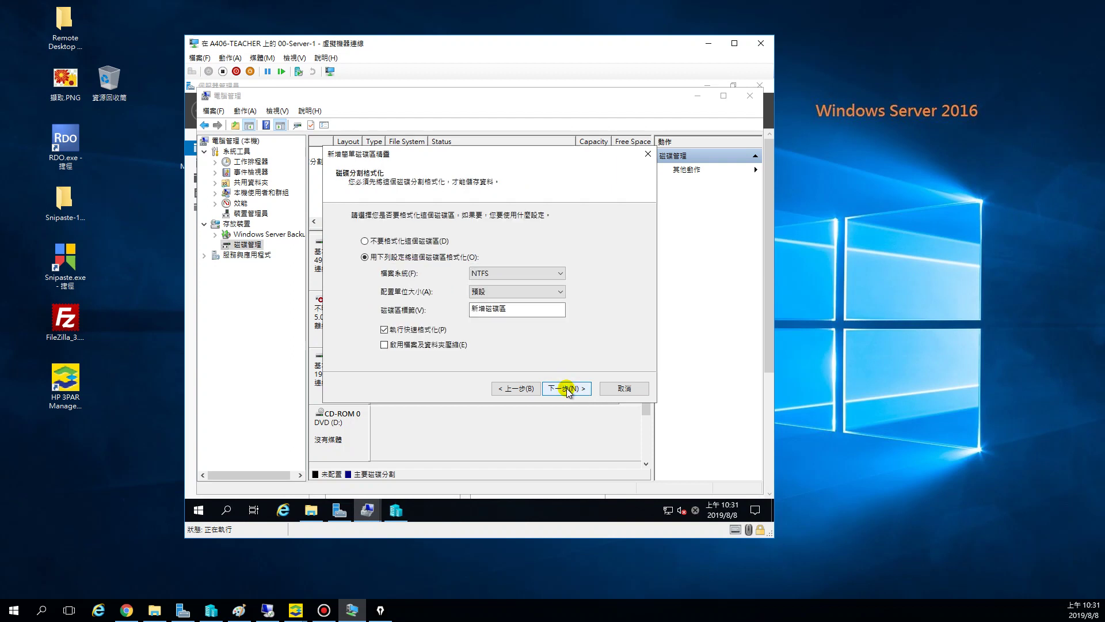
Label the new volume 00-lun-2, quick-format it as NTFS with the default allocation unit and complete its creation.
{"action": "double_click", "coordinate": [530, 312]}
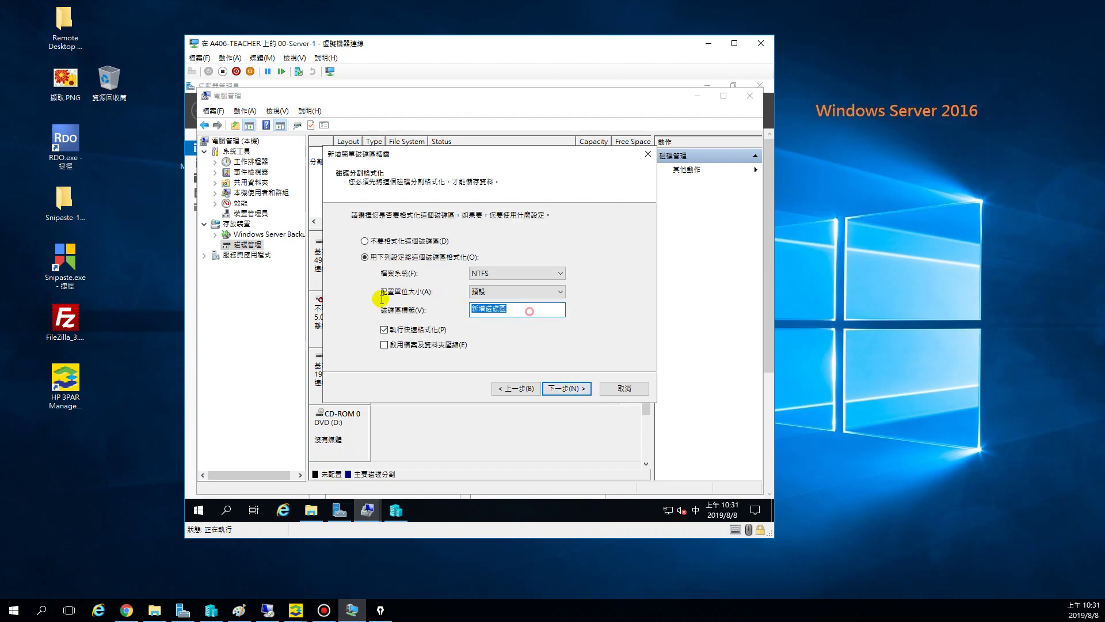
{"action": "type", "text": "ㄗ"}
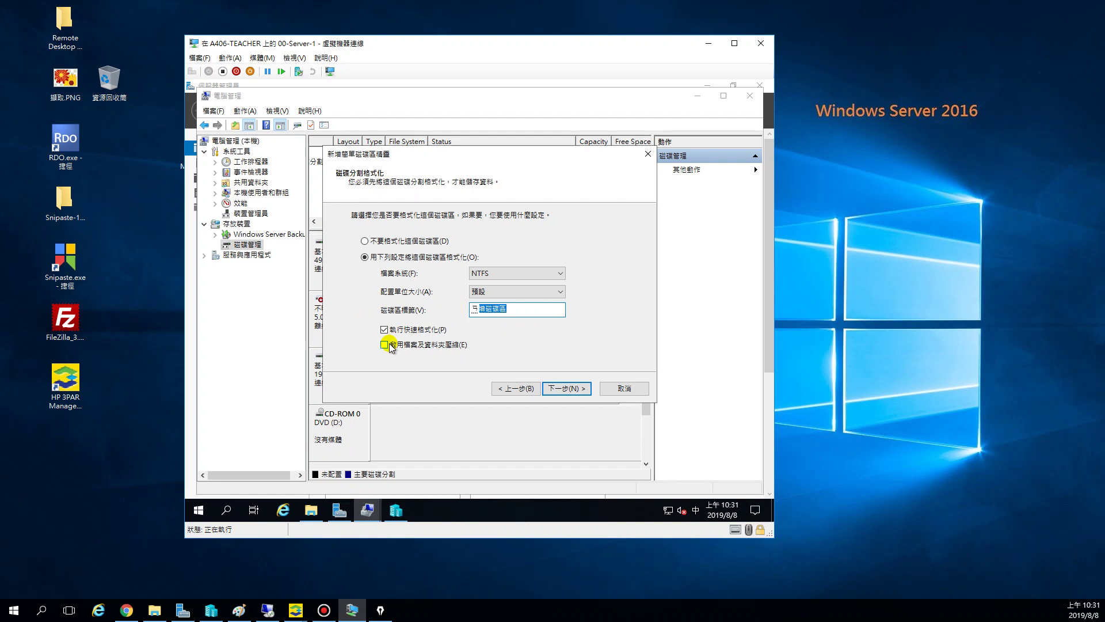
{"action": "key", "text": "shift"}
{"action": "key", "text": "BackSpace"}
{"action": "type", "text": "00-"}
{"action": "key", "text": "shift"}
{"action": "type", "text": "1"}
{"action": "key", "text": "Escape"}
{"action": "key", "text": "shift"}
{"action": "type", "text": "lun-2"}
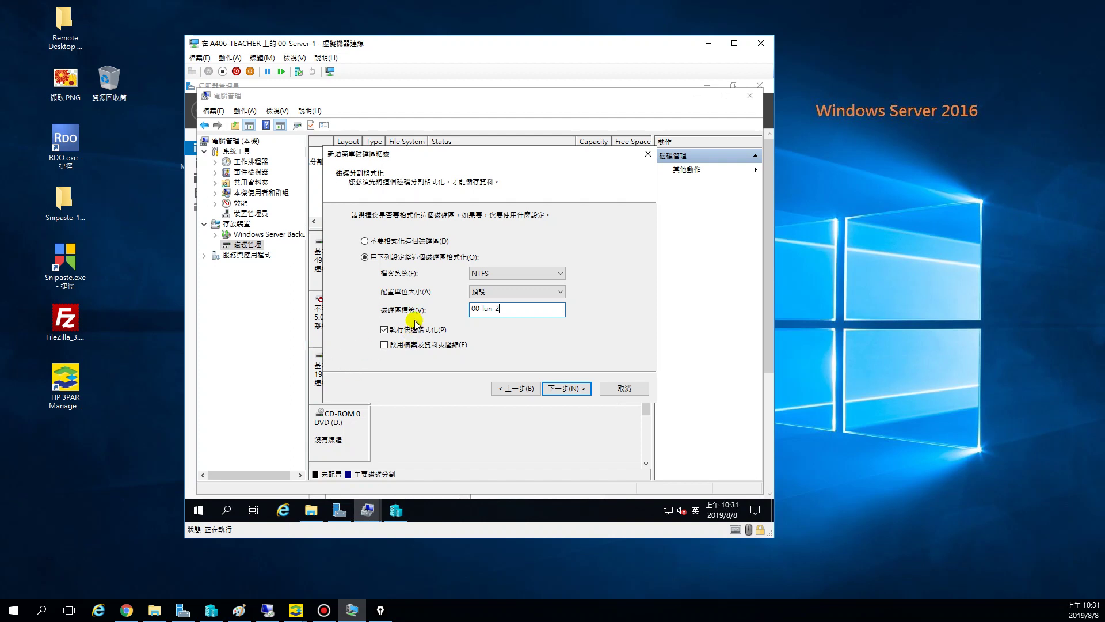
{"action": "left_click", "coordinate": [571, 390]}
{"action": "left_click", "coordinate": [570, 388]}
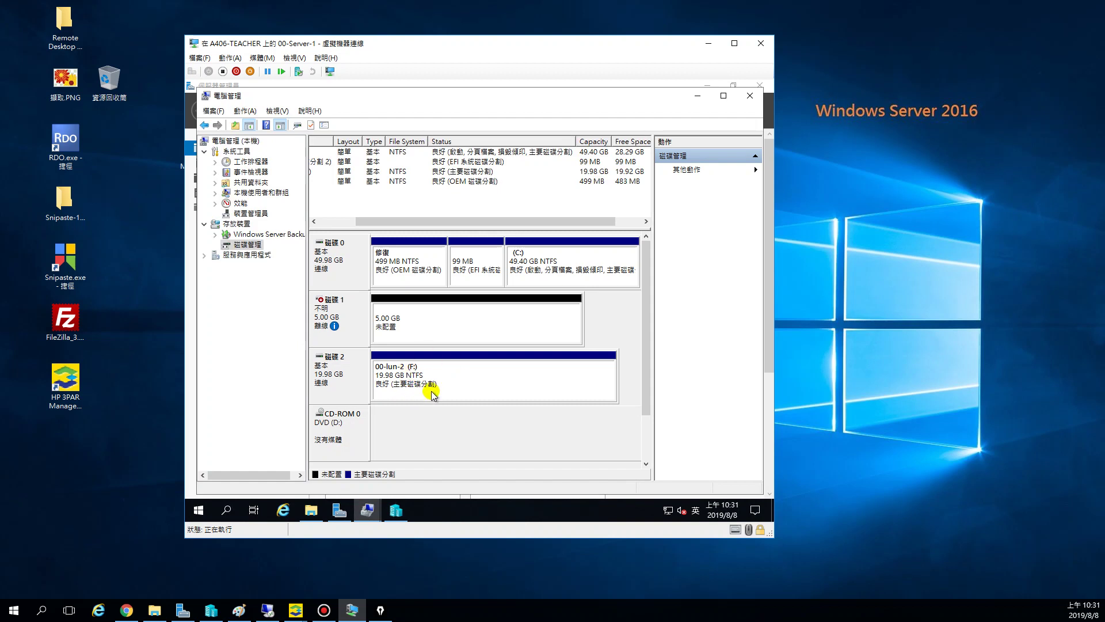
Minimize Computer Management and open the 00-lun-2 (F:) drive in File Explorer.
{"action": "left_click", "coordinate": [698, 96]}
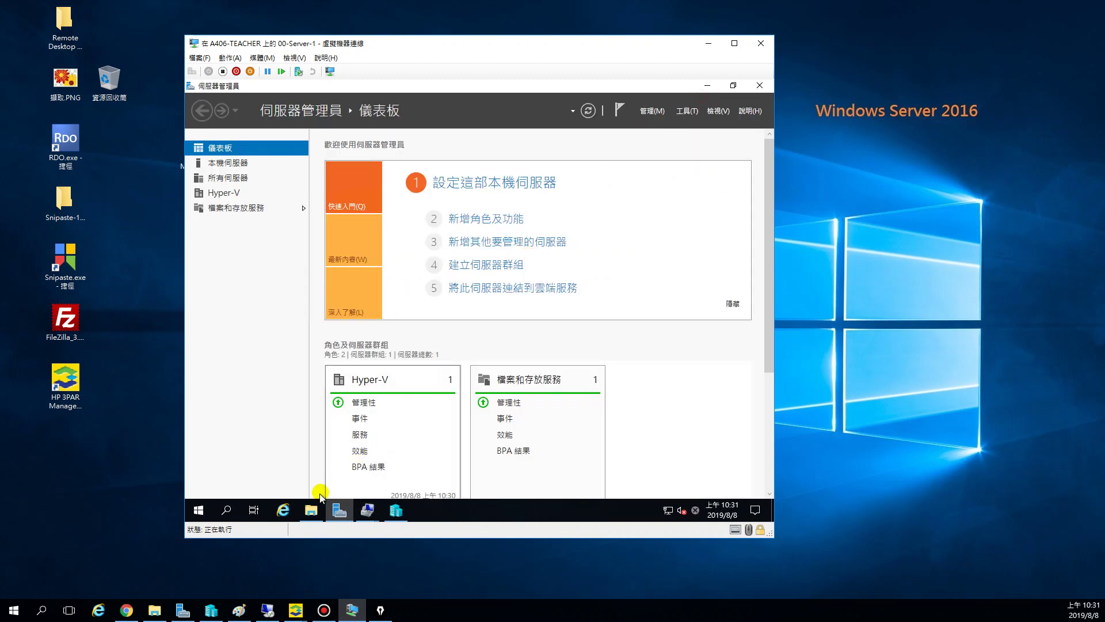
{"action": "left_click", "coordinate": [311, 510]}
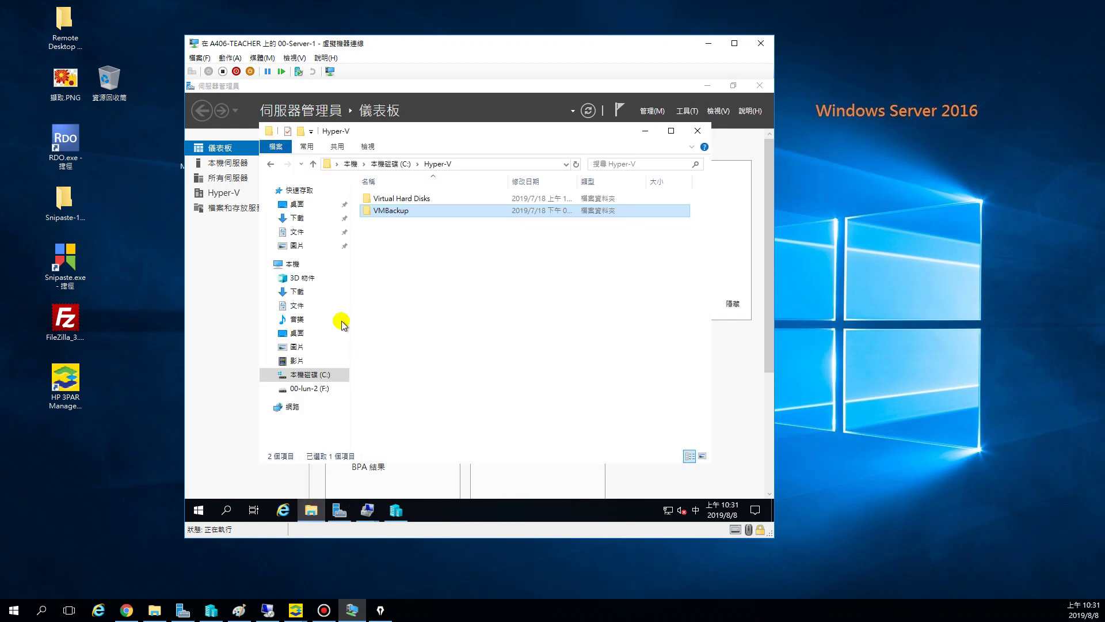
{"action": "left_click", "coordinate": [316, 391]}
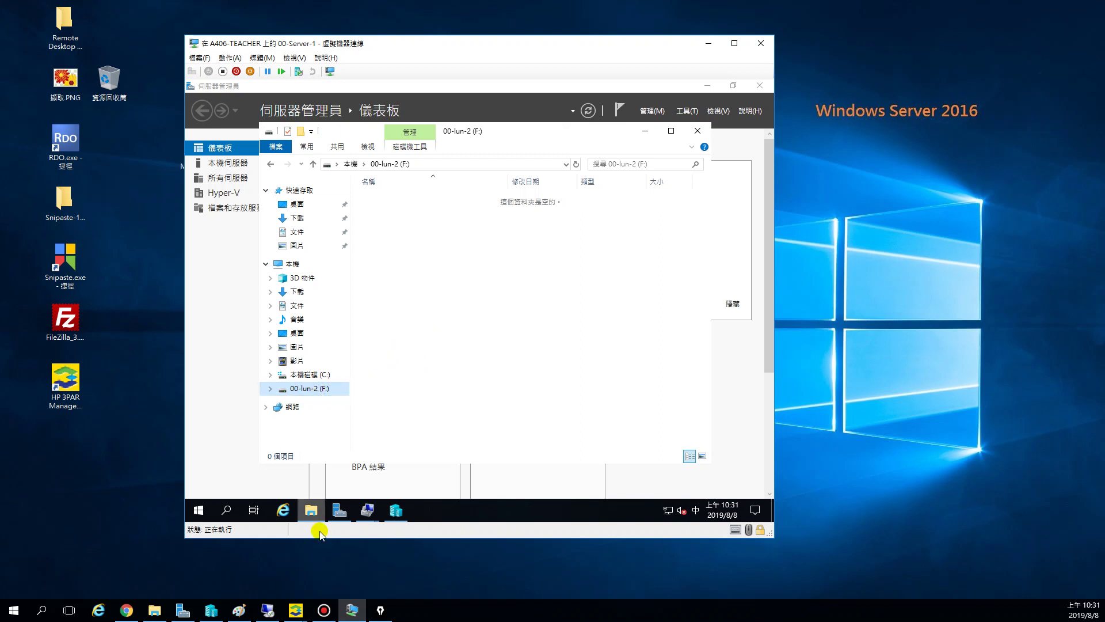
Switch to HP 3PAR Management Console, check the exported 00-lun-2 virtual volume and minimize the console.
{"action": "mouse_move", "coordinate": [312, 501]}
{"action": "left_click", "coordinate": [255, 556]}
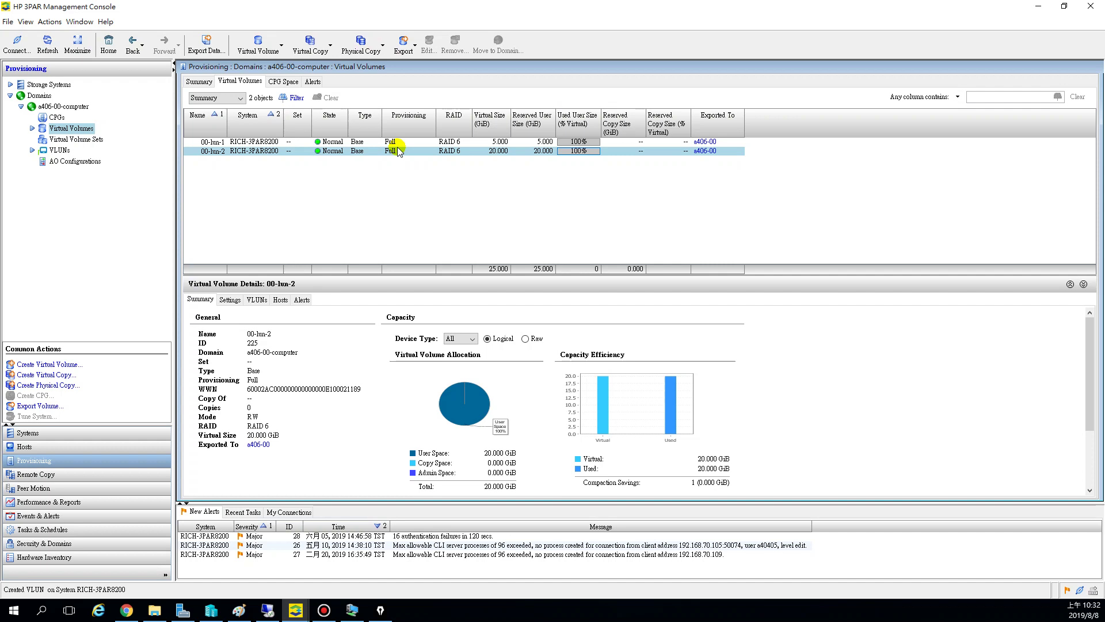
{"action": "left_click", "coordinate": [1039, 6]}
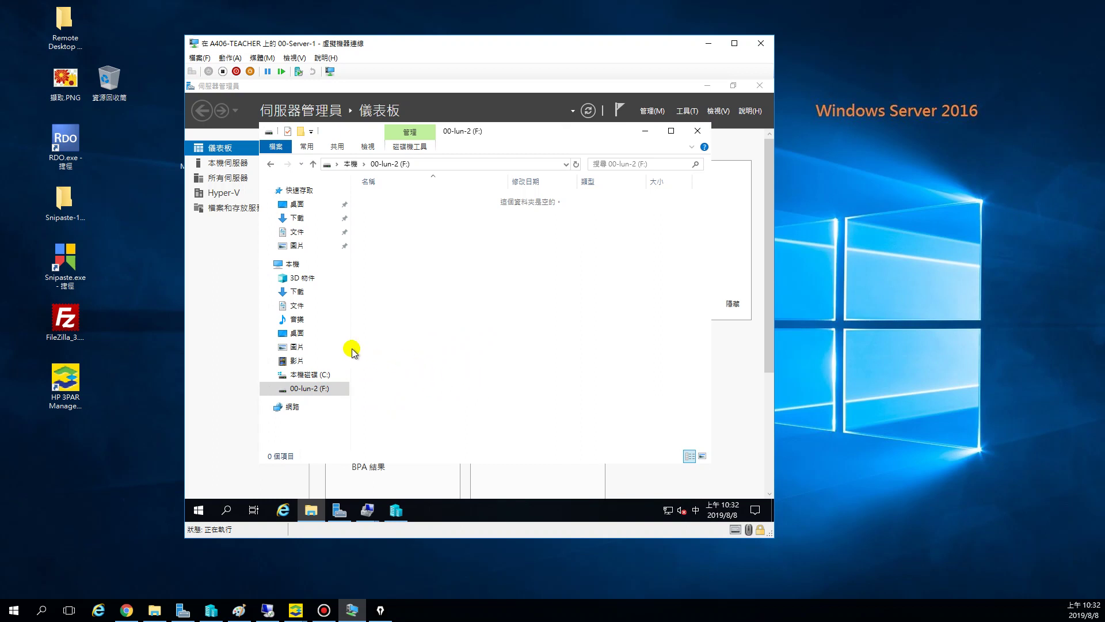
Switch to Hyper-V Manager inside 00-Server-1 and select the 00-Server-A virtual machine.
{"action": "left_click", "coordinate": [396, 510]}
{"action": "left_click", "coordinate": [342, 169]}
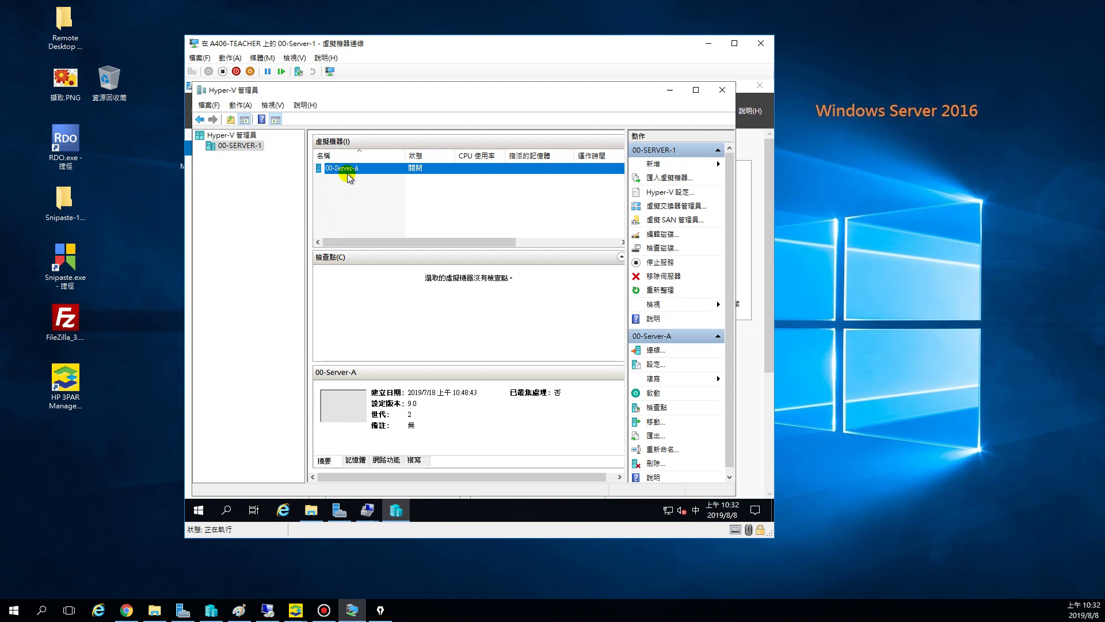
{"action": "left_click", "coordinate": [367, 204]}
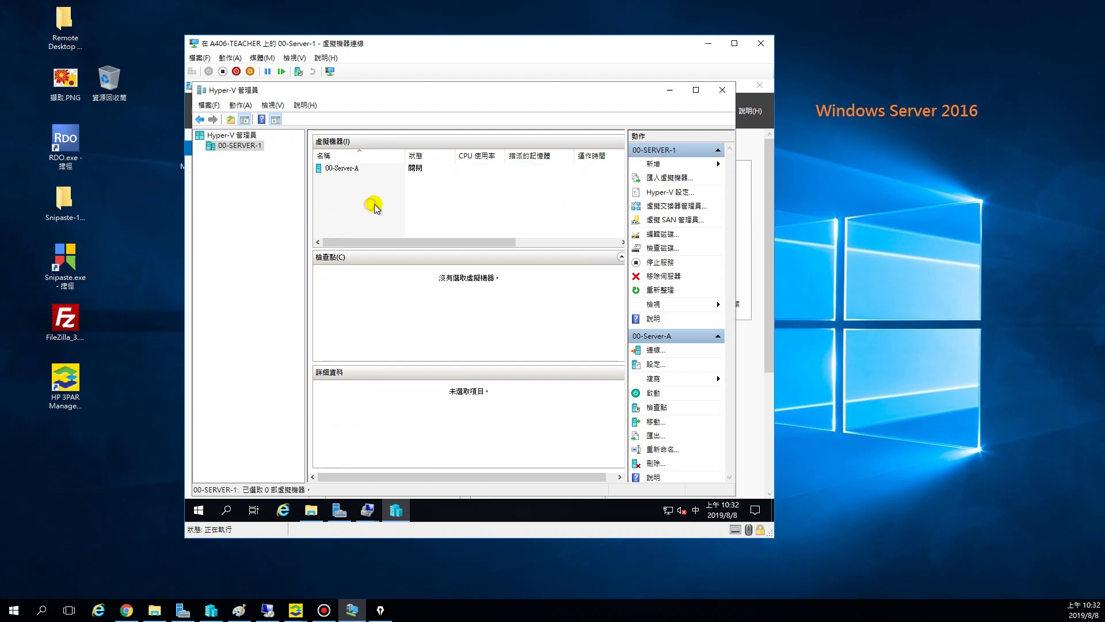
{"action": "left_click", "coordinate": [349, 169]}
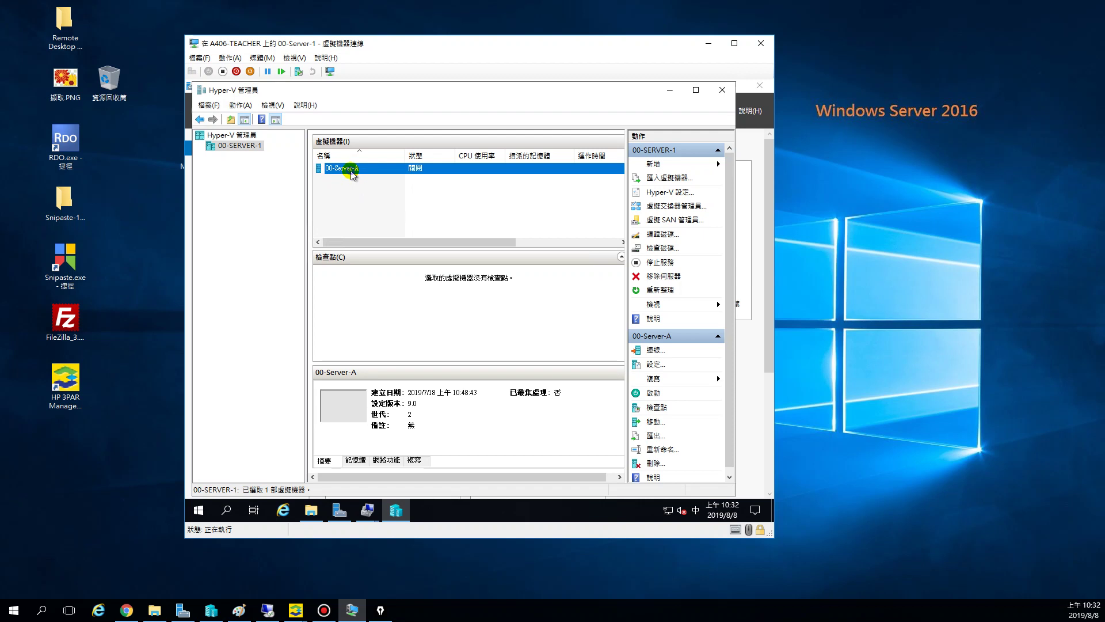
{"action": "right_click", "coordinate": [352, 173]}
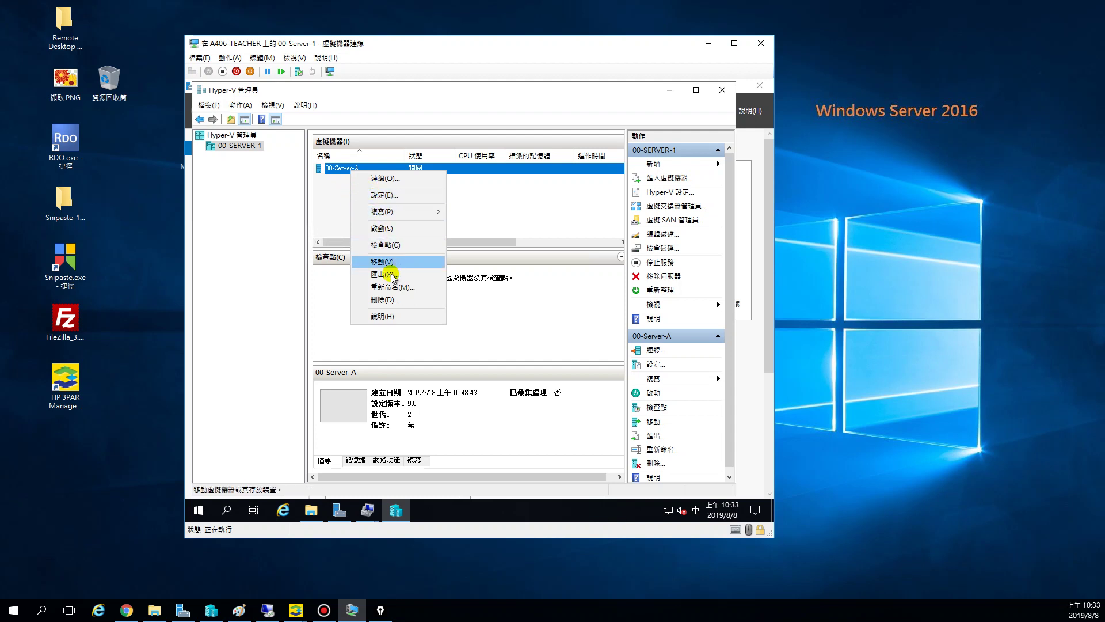
{"action": "left_click", "coordinate": [401, 300]}
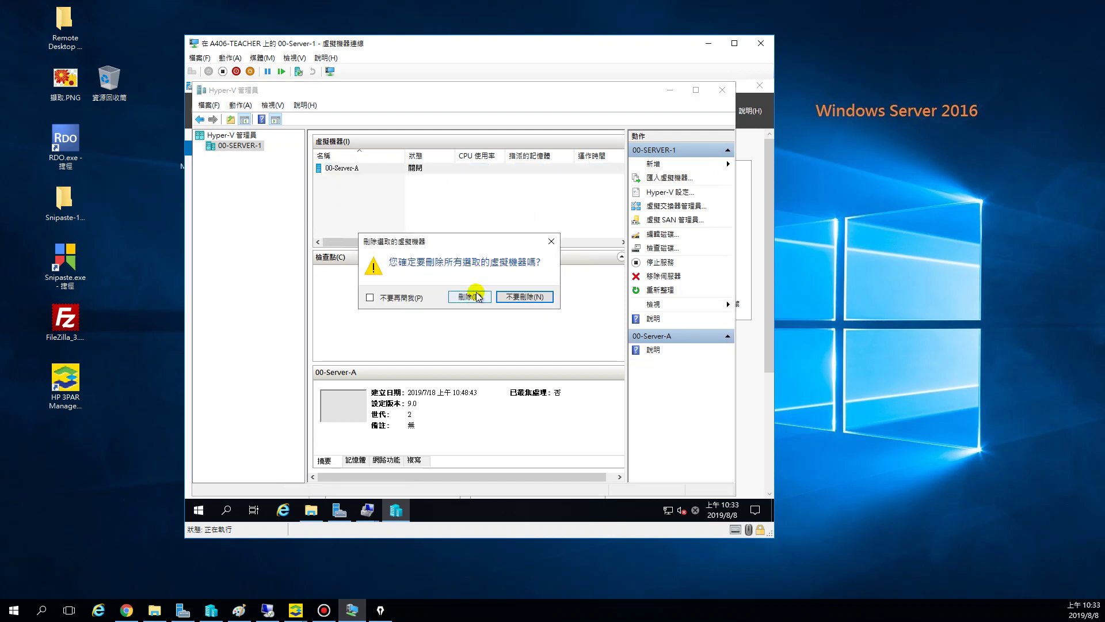
{"action": "left_click", "coordinate": [526, 297]}
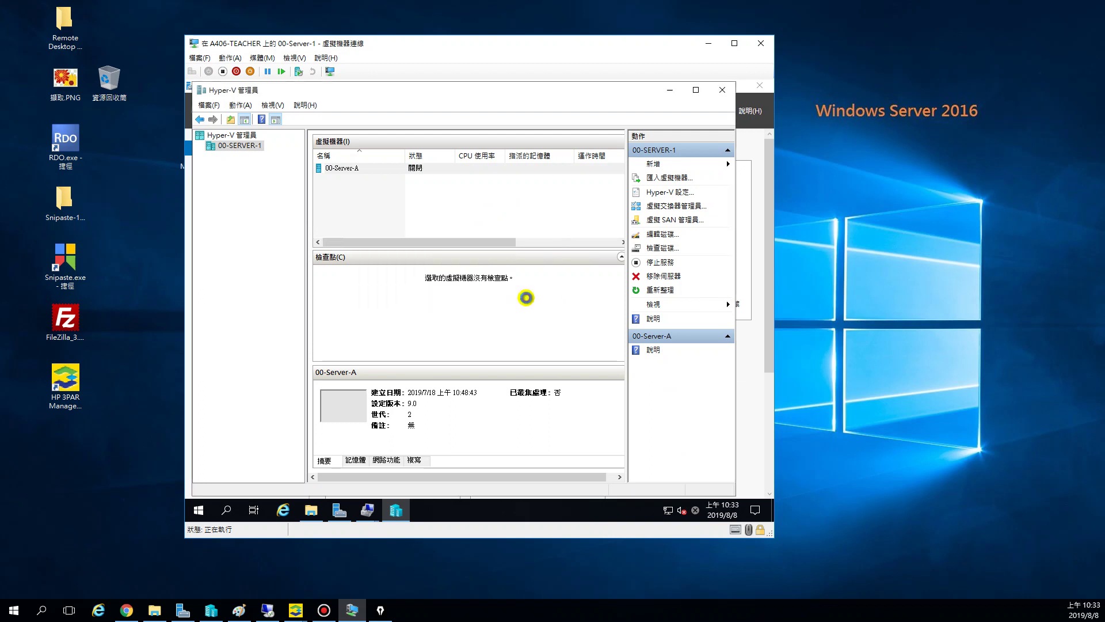
Check the virtual hard disk path in the 00-Server-A settings and close the settings window.
{"action": "right_click", "coordinate": [360, 171]}
{"action": "left_click", "coordinate": [385, 196]}
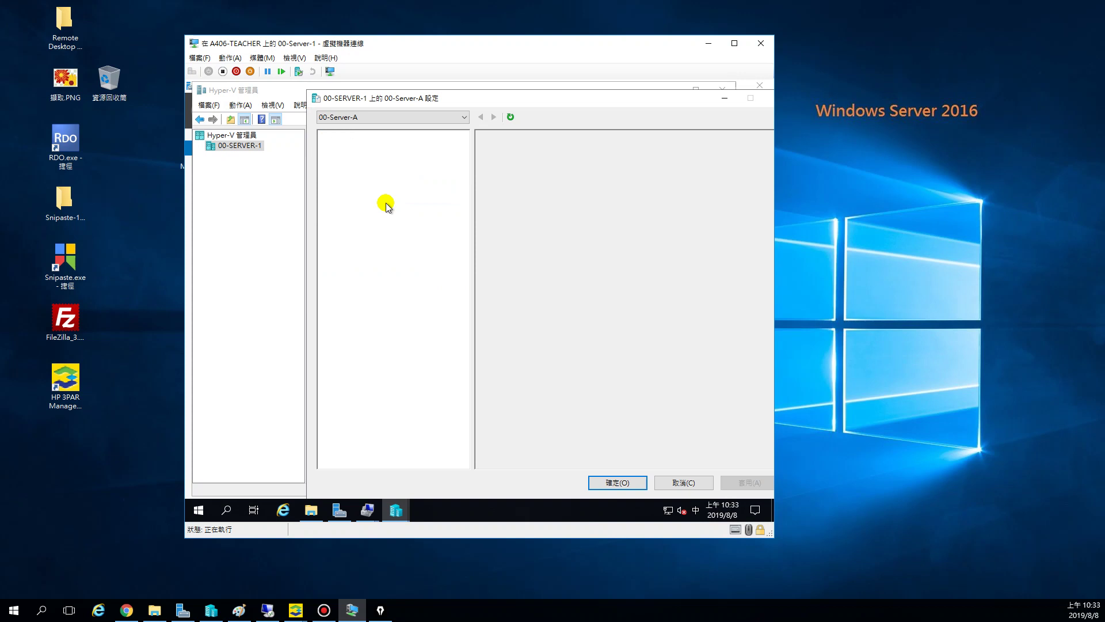
{"action": "left_click", "coordinate": [365, 246]}
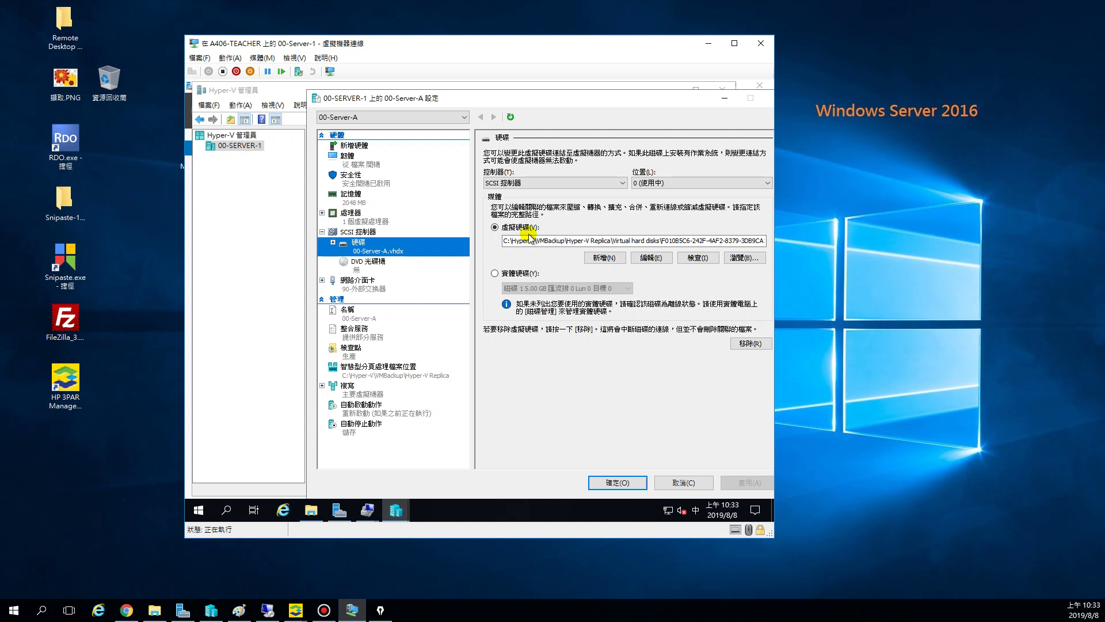
{"action": "mouse_move", "coordinate": [647, 241]}
{"action": "left_mouse_down"}
{"action": "mouse_move", "coordinate": [740, 242]}
{"action": "mouse_move", "coordinate": [658, 242]}
{"action": "left_mouse_up"}
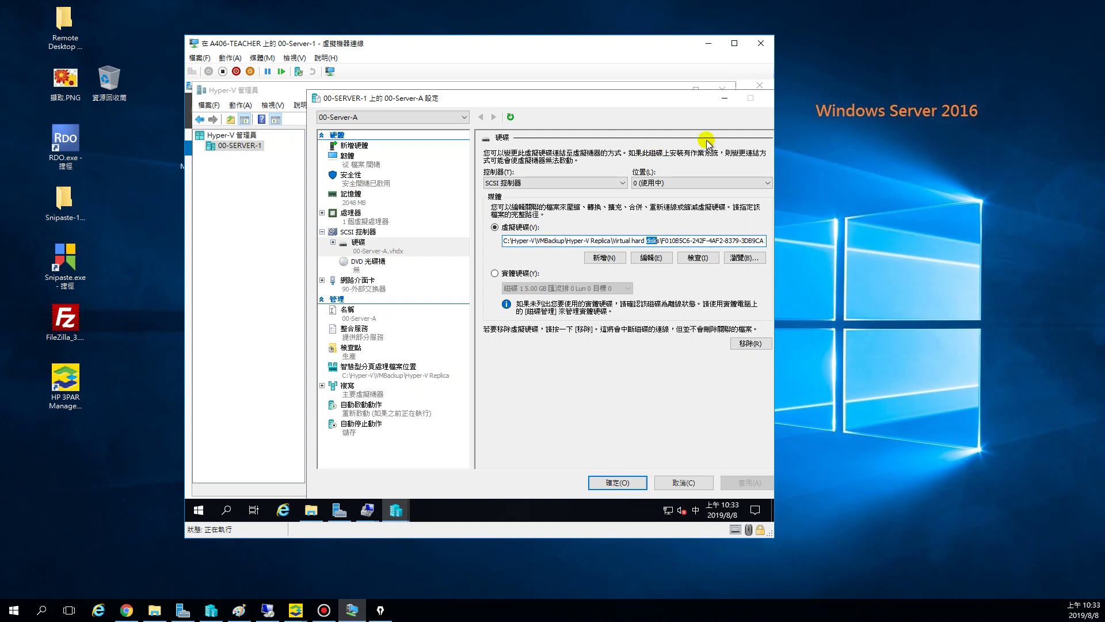
{"action": "left_click_drag", "start_coordinate": [678, 102], "coordinate": [595, 101]}
{"action": "left_click", "coordinate": [694, 99]}
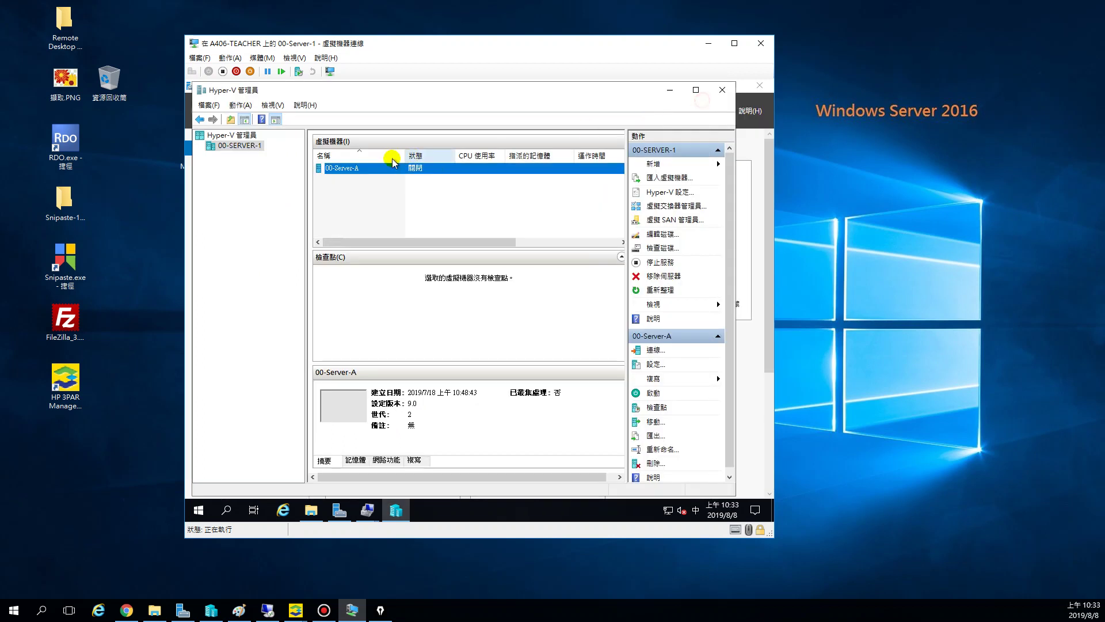
Delete the 00-Server-A virtual machine from 00-SERVER-1 and minimize Hyper-V Manager.
{"action": "right_click", "coordinate": [363, 168]}
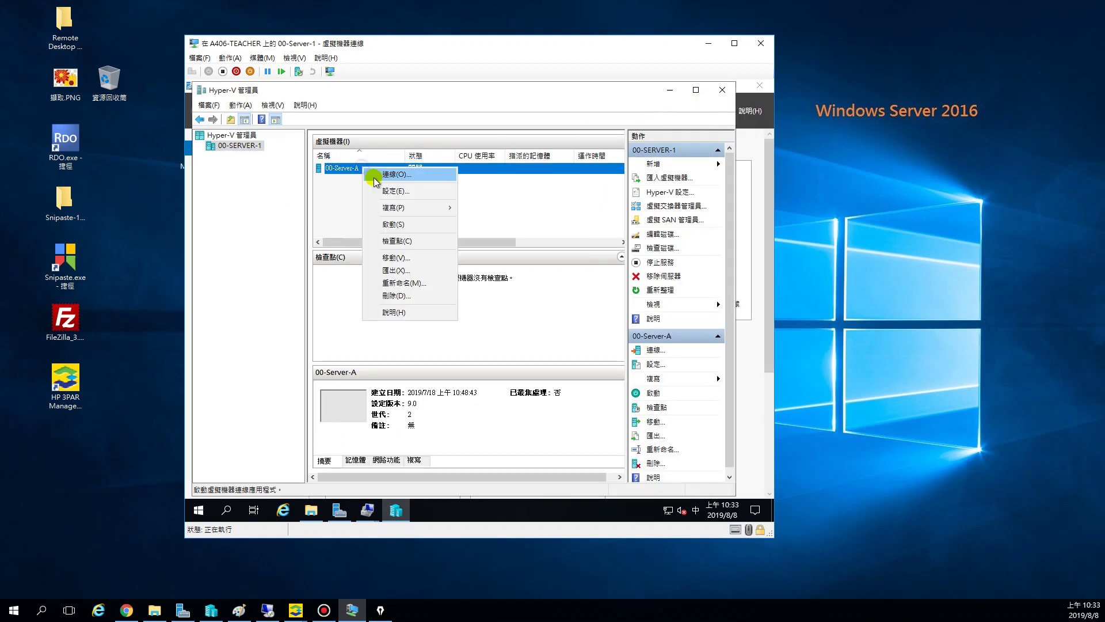
{"action": "left_click", "coordinate": [402, 296]}
{"action": "left_click", "coordinate": [463, 297]}
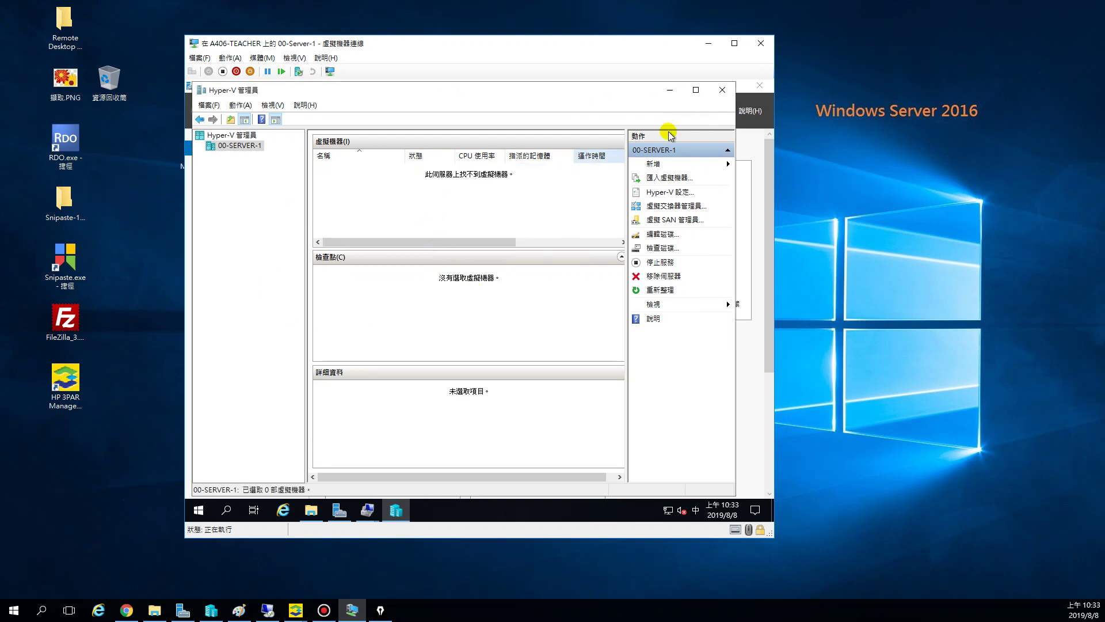
{"action": "left_click", "coordinate": [670, 90]}
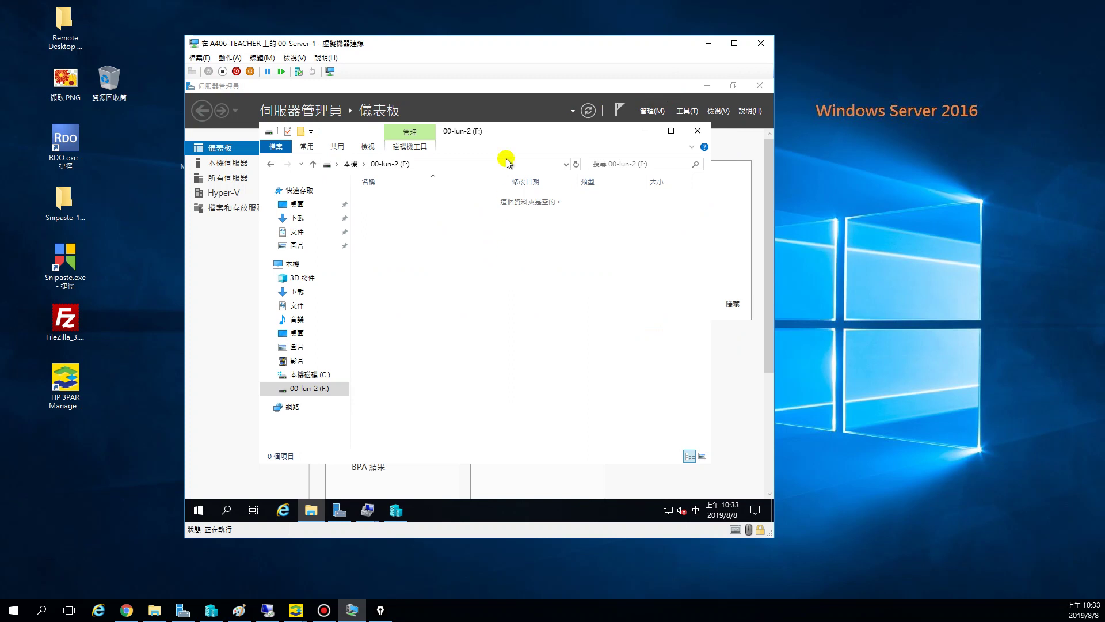
Maximize File Explorer and open the disk subfolder under C:\Hyper-V\VMBackup\Hyper-V Replica\Virtual hard disks.
{"action": "double_click", "coordinate": [491, 130]}
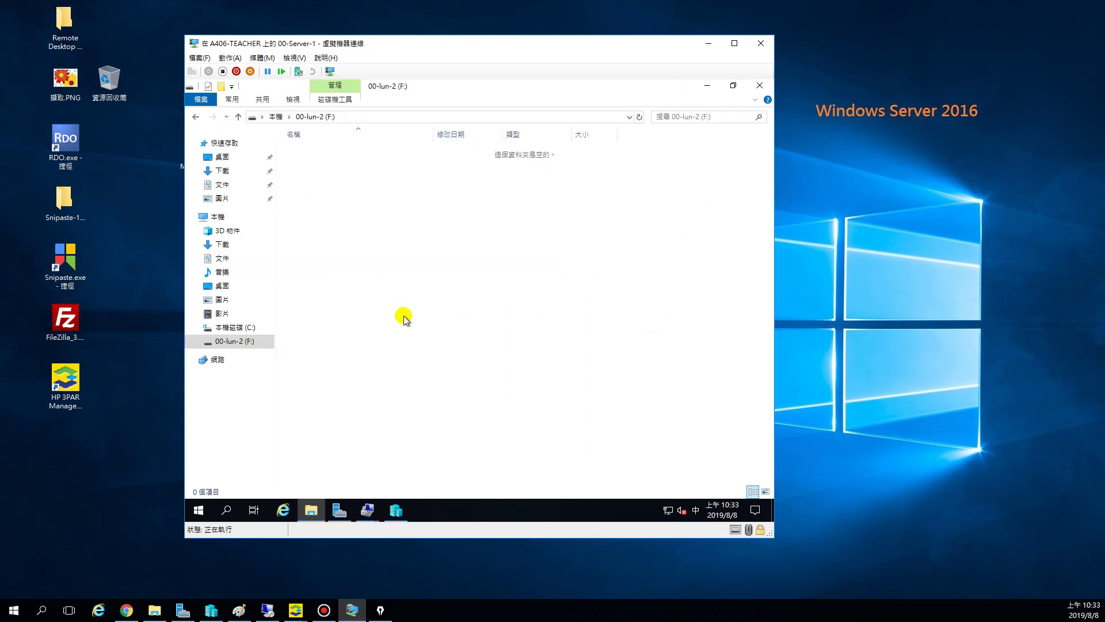
{"action": "left_click", "coordinate": [242, 329]}
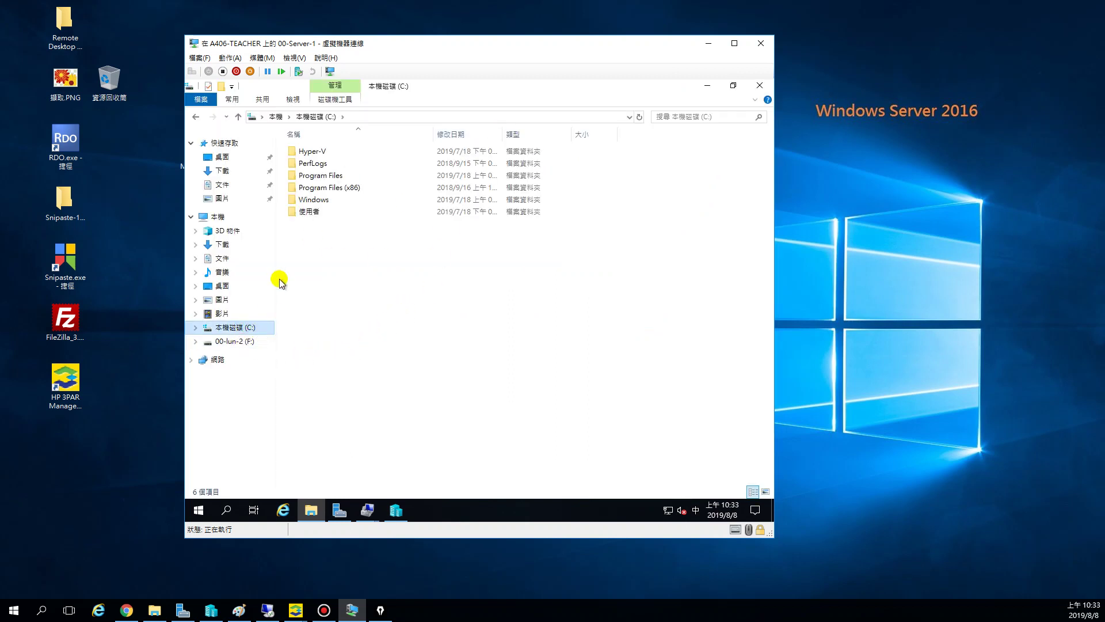
{"action": "double_click", "coordinate": [325, 151]}
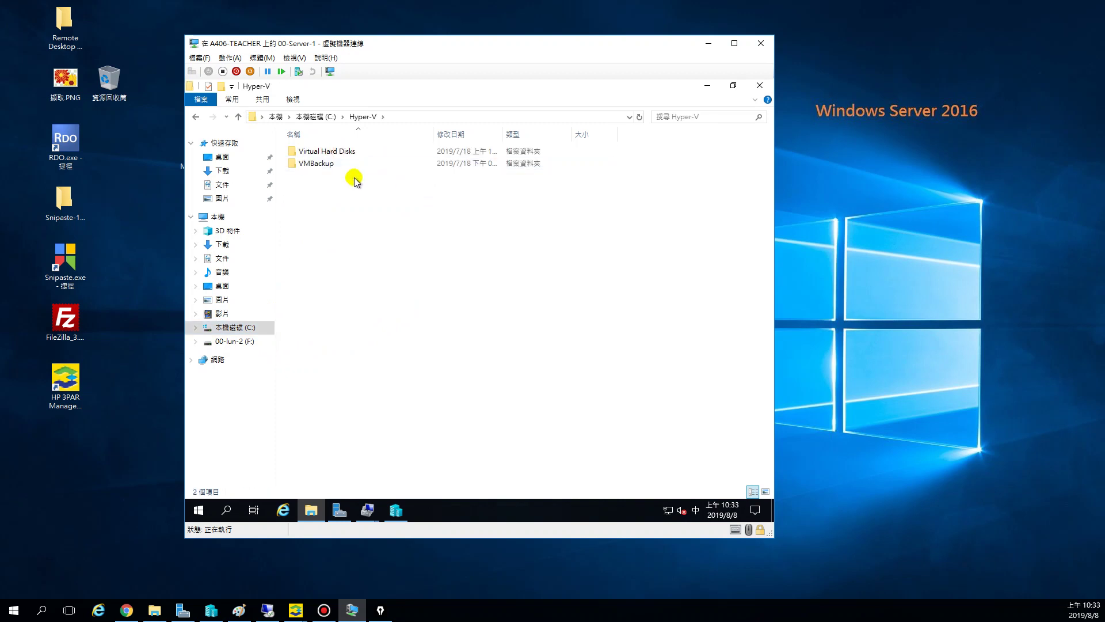
{"action": "double_click", "coordinate": [326, 163]}
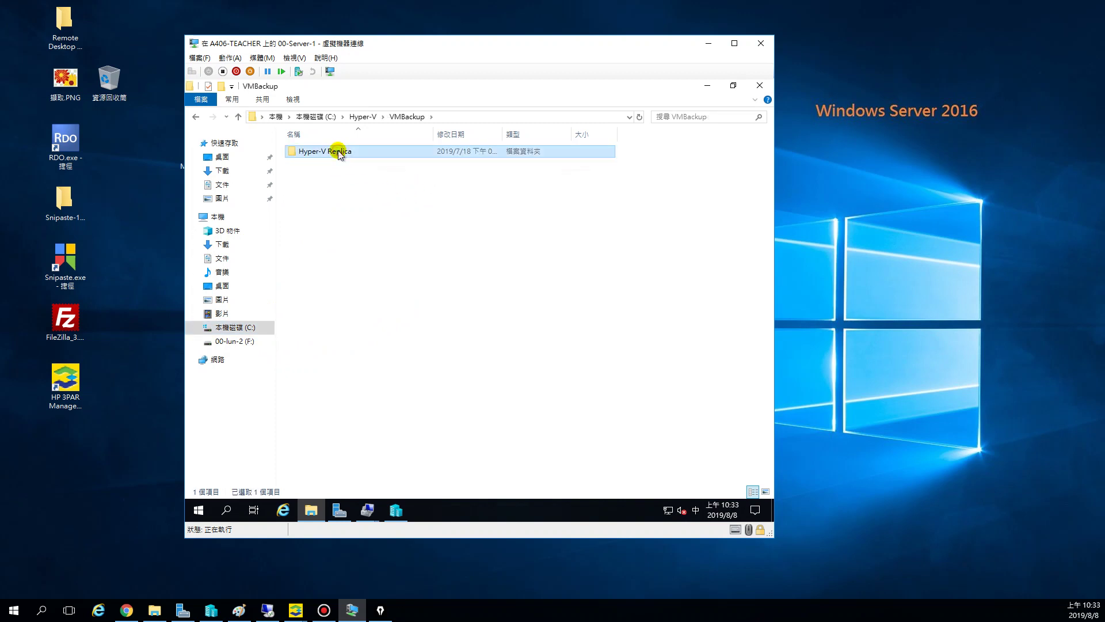
{"action": "double_click", "coordinate": [320, 151]}
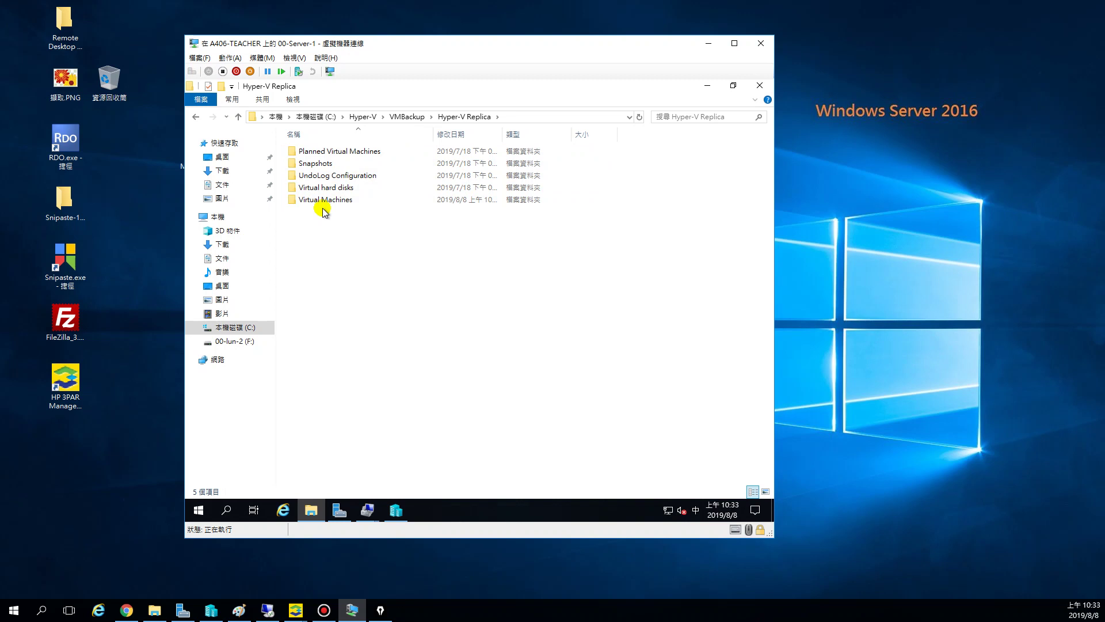
{"action": "double_click", "coordinate": [326, 187]}
{"action": "double_click", "coordinate": [352, 150]}
Move the 00-Server-A disk image from the Virtual hard disks subfolder to the root of 00-lun-2 (F:).
{"action": "left_click", "coordinate": [326, 151]}
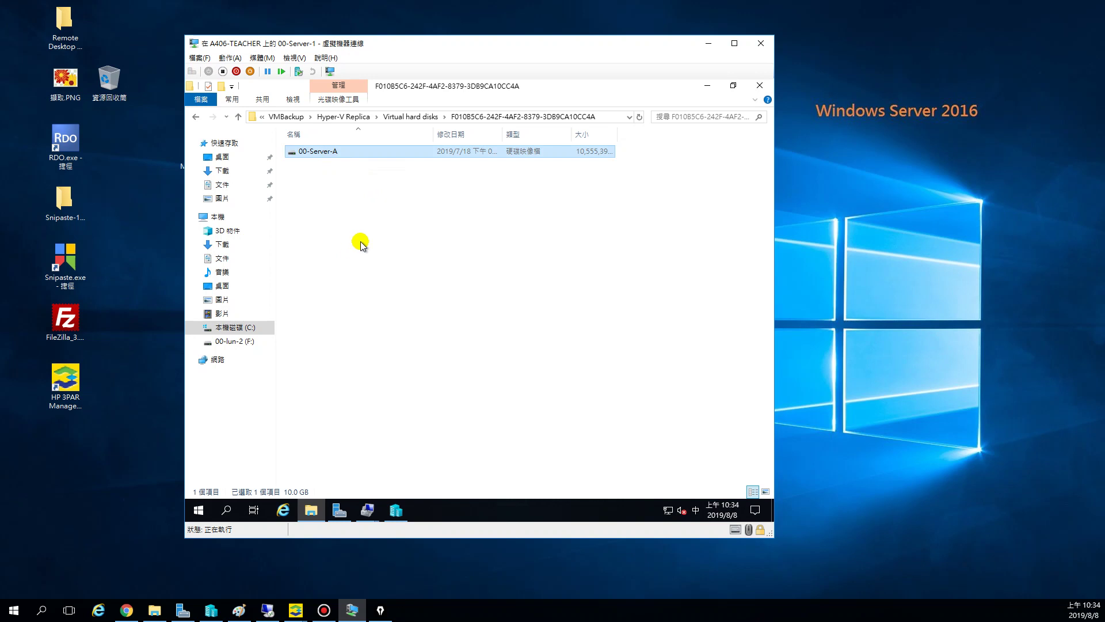
{"action": "right_click", "coordinate": [324, 153]}
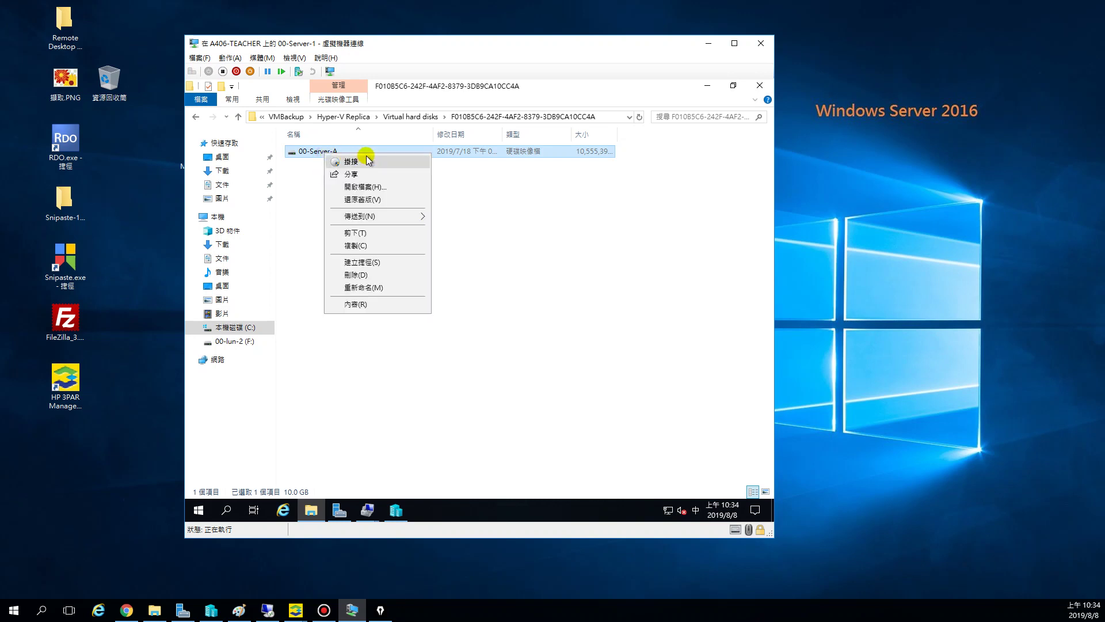
{"action": "left_click", "coordinate": [369, 235]}
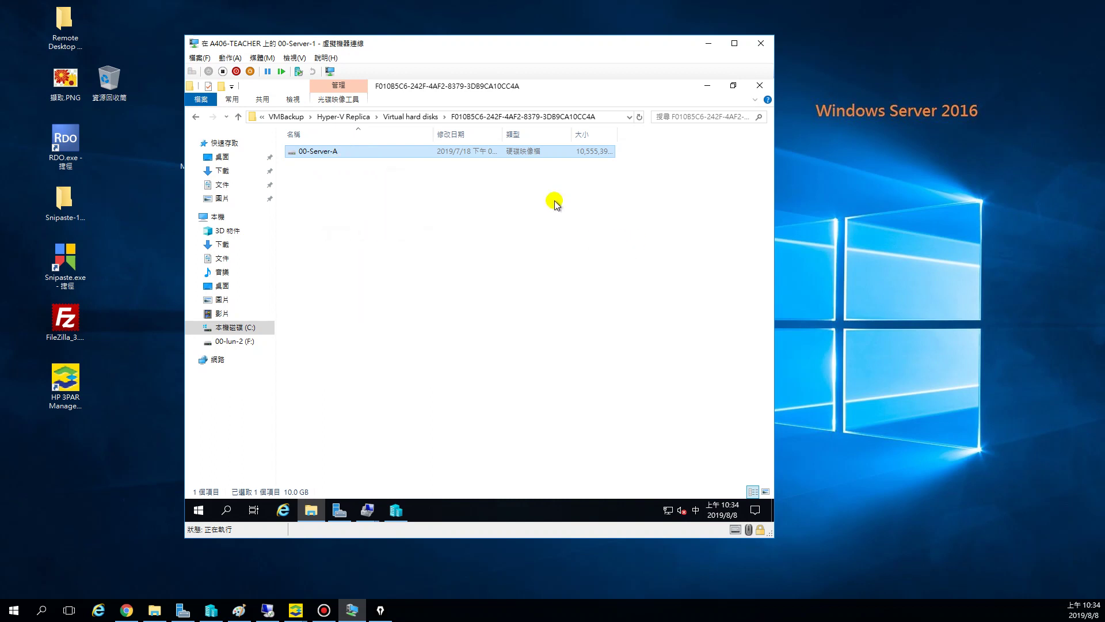
{"action": "left_click", "coordinate": [253, 342]}
{"action": "right_click", "coordinate": [372, 229]}
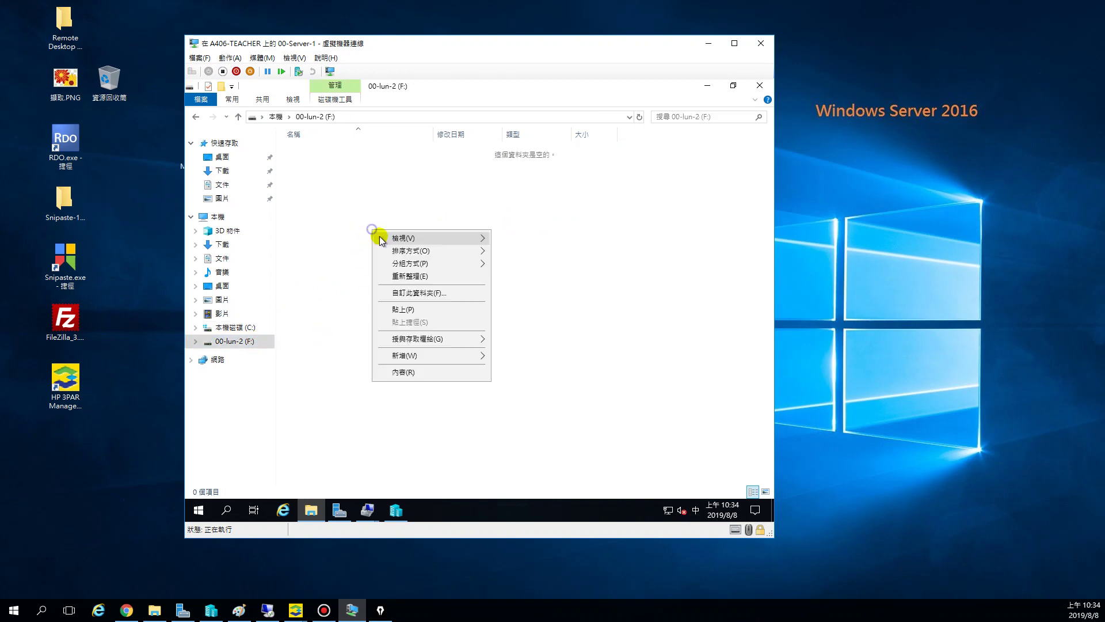
{"action": "left_click", "coordinate": [411, 311]}
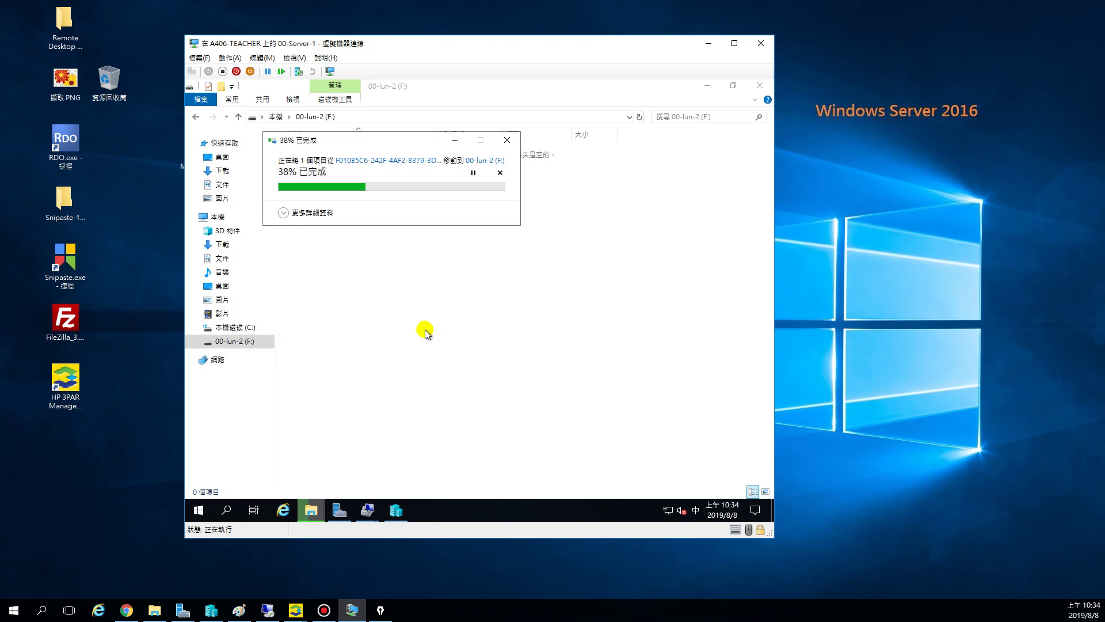
{"action": "left_click", "coordinate": [282, 213]}
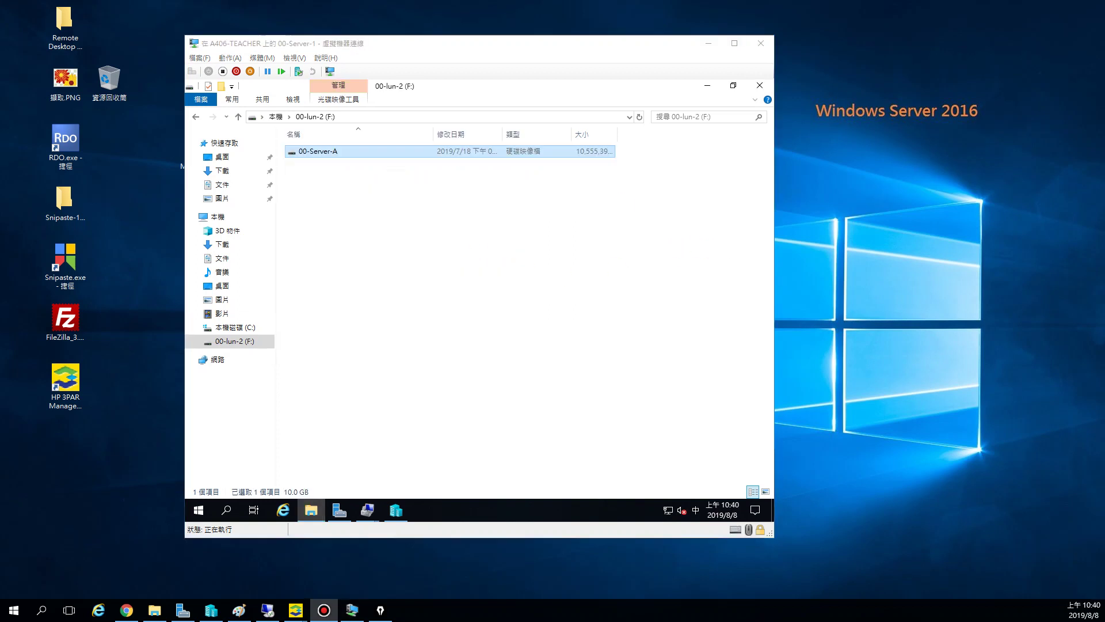
{"action": "left_click", "coordinate": [392, 203]}
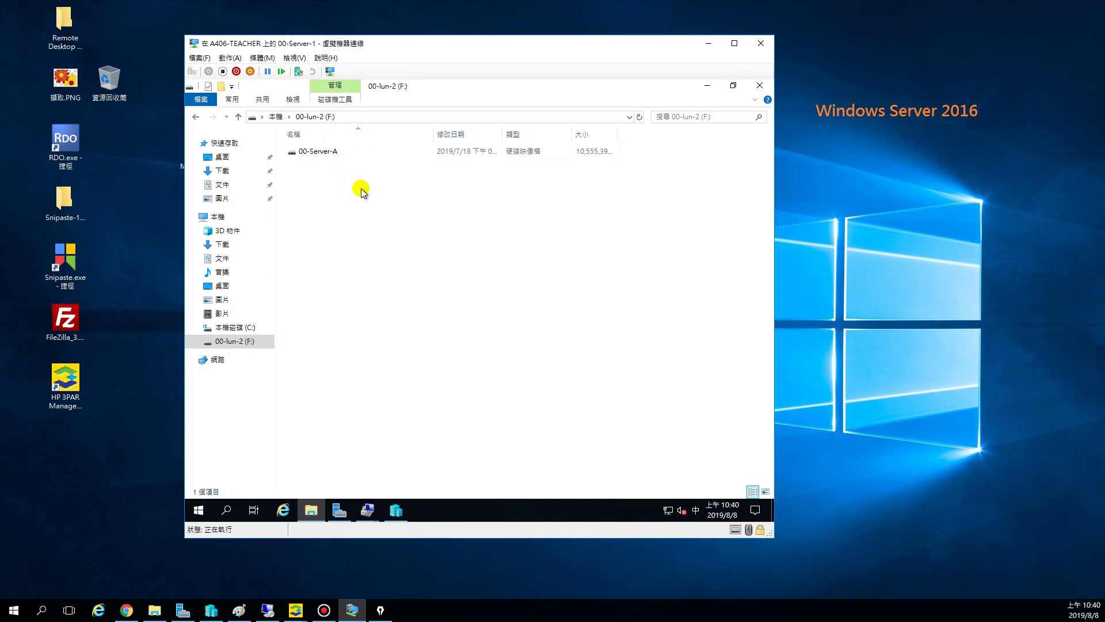
Create a folder named Hyper-V in the root of 00-lun-2 (F:).
{"action": "right_click", "coordinate": [337, 227]}
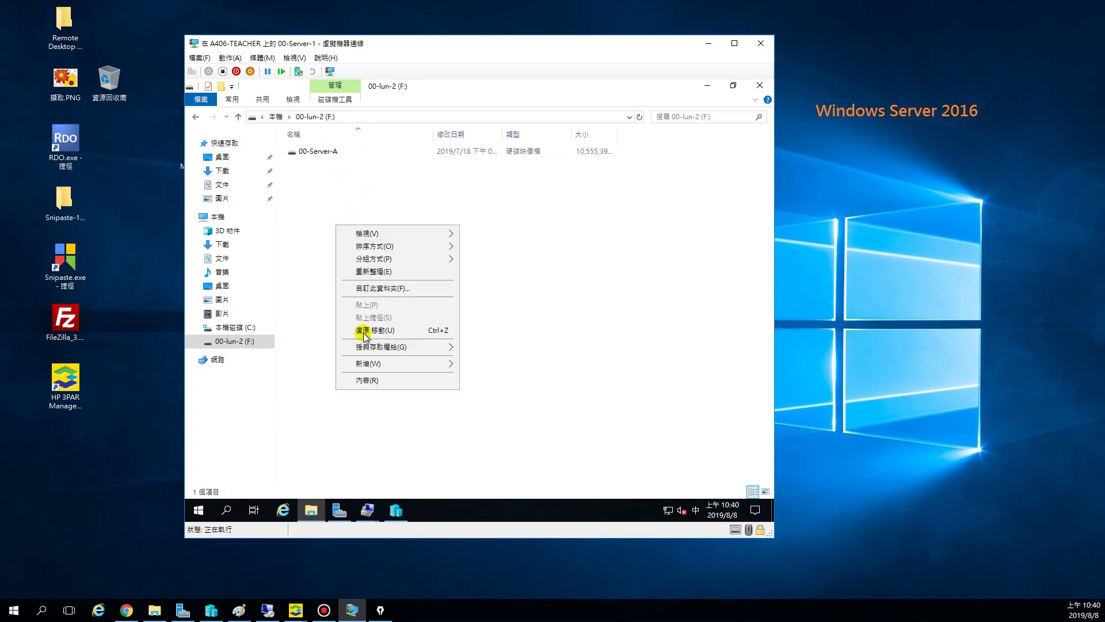
{"action": "mouse_move", "coordinate": [368, 363]}
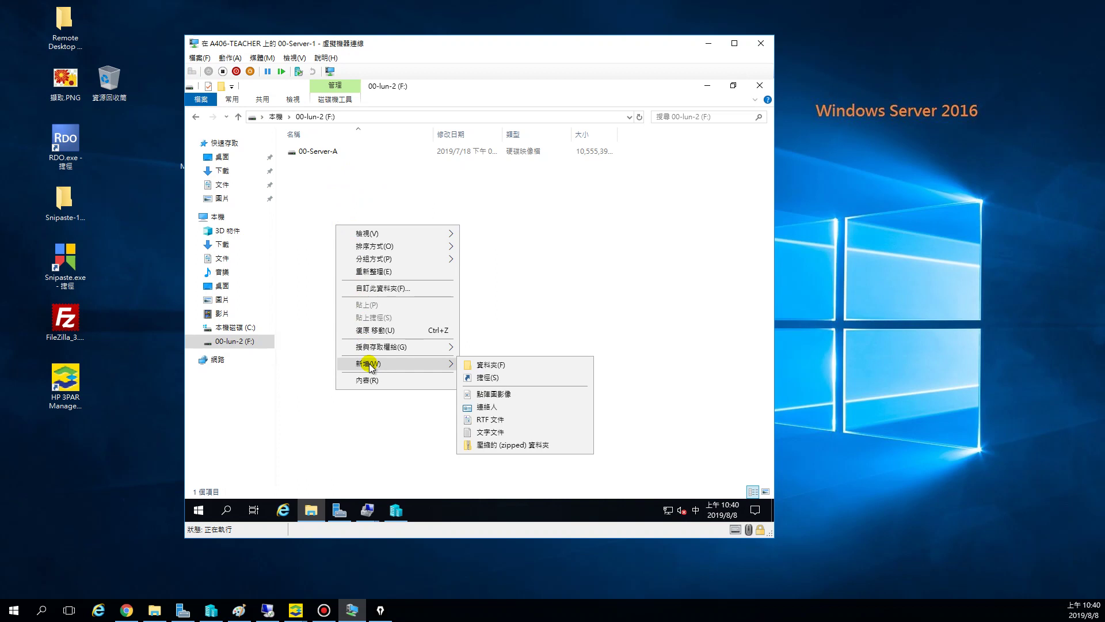
{"action": "left_click", "coordinate": [499, 365]}
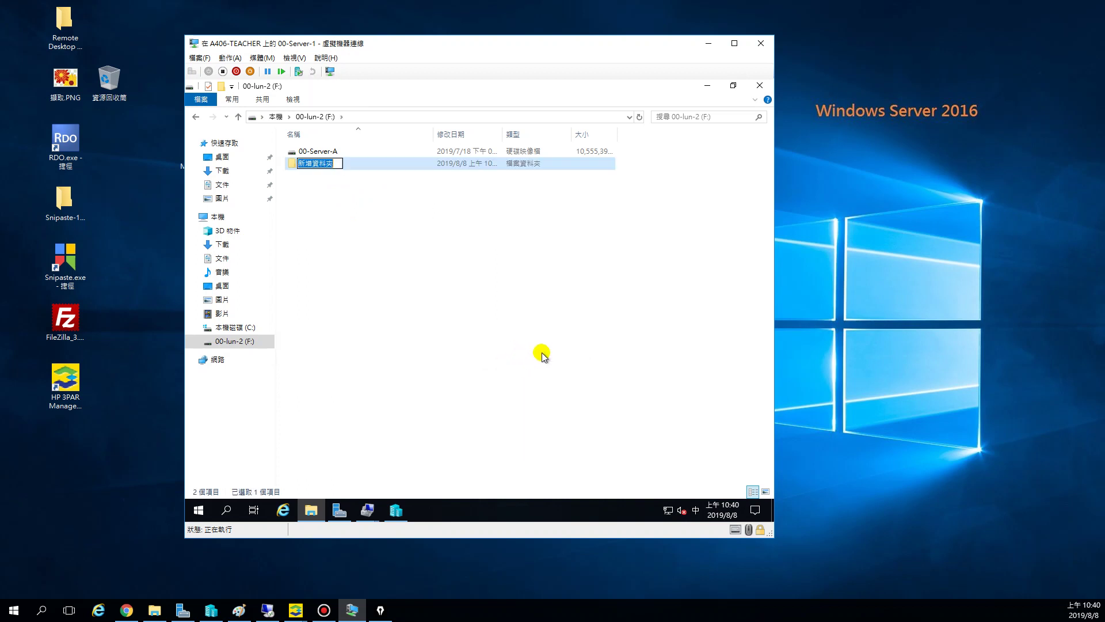
{"action": "type", "text": "H"}
{"action": "key", "text": "Return"}
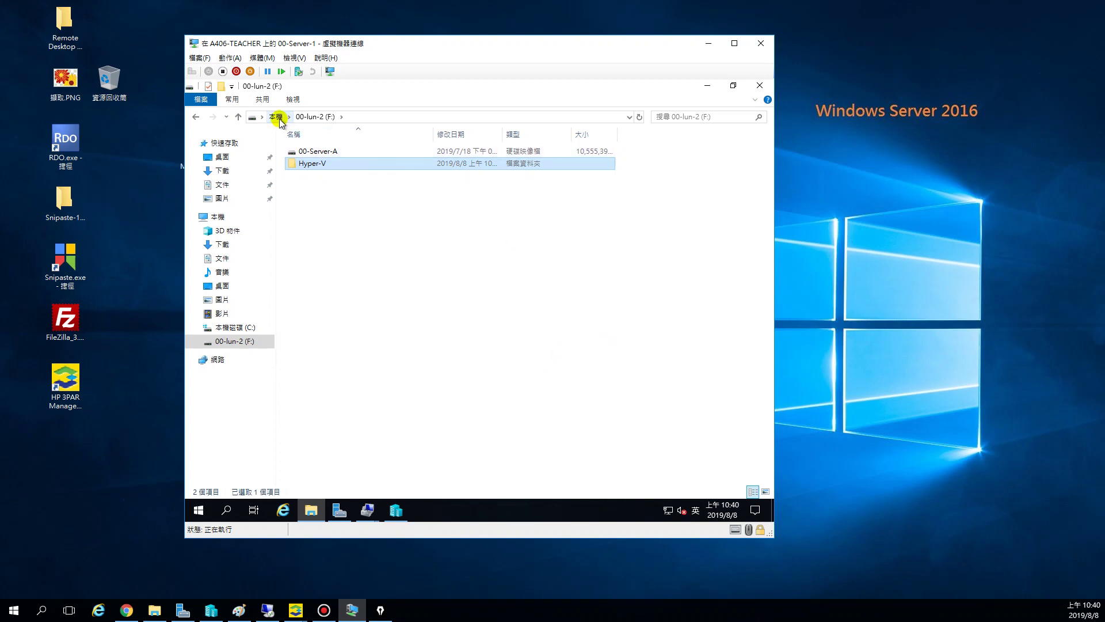
Copy the name of the Virtual Hard Disks folder in C:\Hyper-V, leaving the folder itself unrenamed.
{"action": "left_click", "coordinate": [247, 327]}
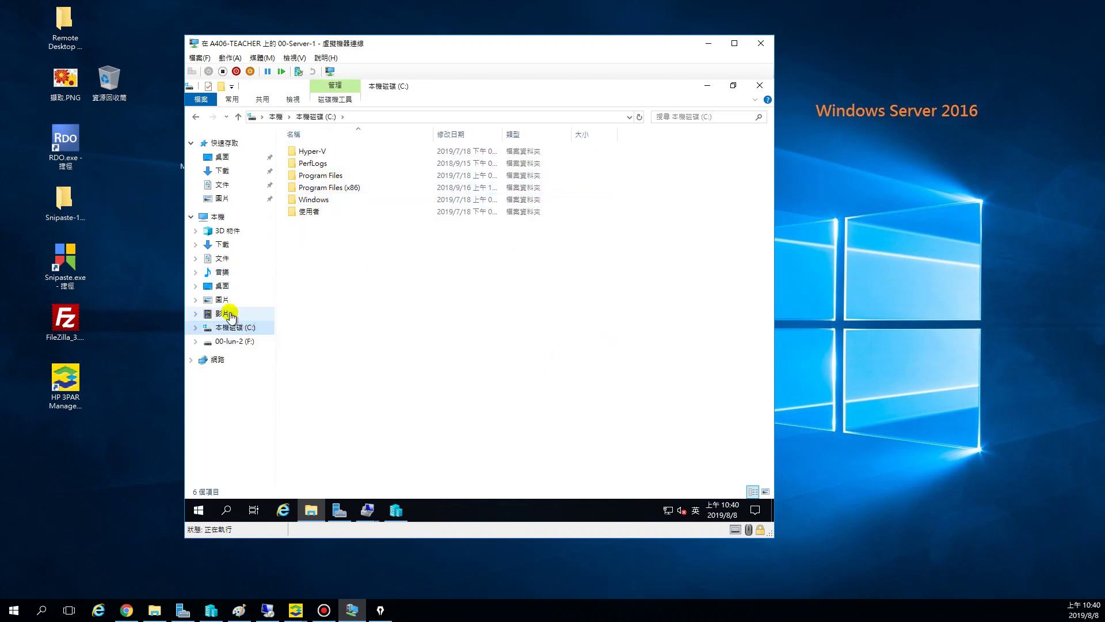
{"action": "double_click", "coordinate": [313, 150]}
{"action": "left_click", "coordinate": [316, 152]}
{"action": "left_click", "coordinate": [320, 152]}
{"action": "key", "text": "ctrl+c"}
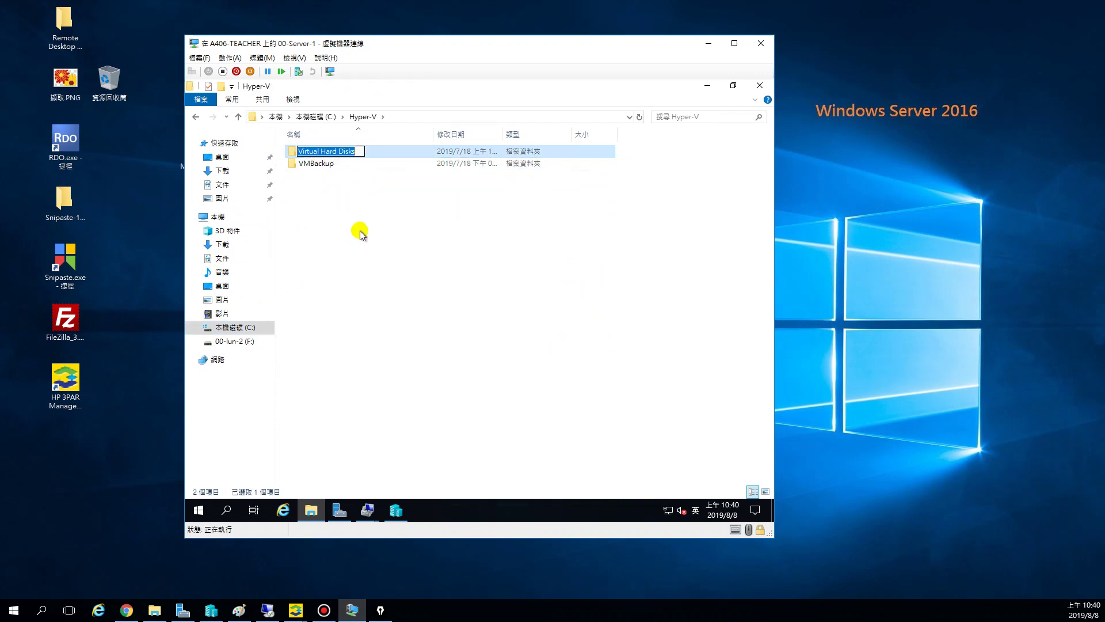
{"action": "left_click", "coordinate": [379, 248]}
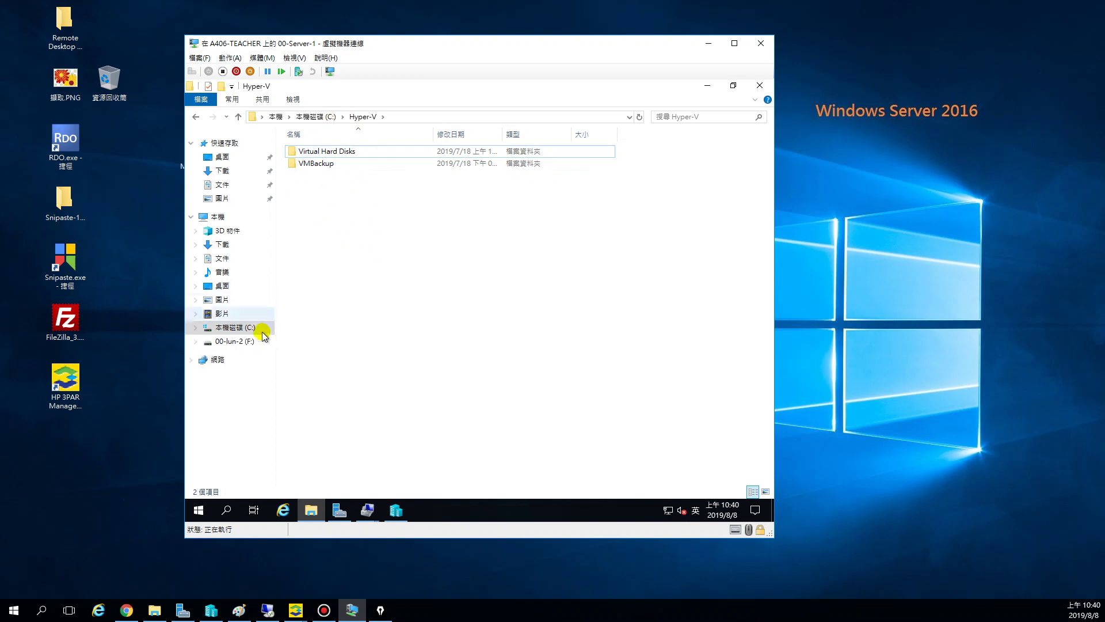
Create a folder in F:\Hyper-V and name it Virtual Hard Disks using the copied name.
{"action": "left_click", "coordinate": [258, 341]}
{"action": "left_click", "coordinate": [317, 151]}
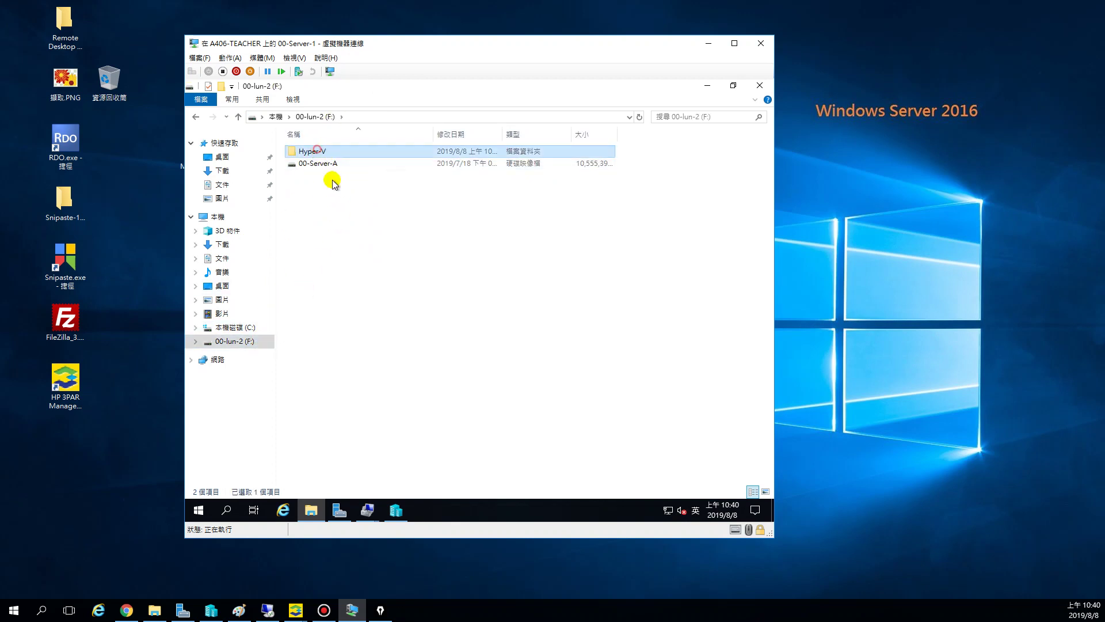
{"action": "right_click", "coordinate": [328, 212]}
{"action": "mouse_move", "coordinate": [397, 355]}
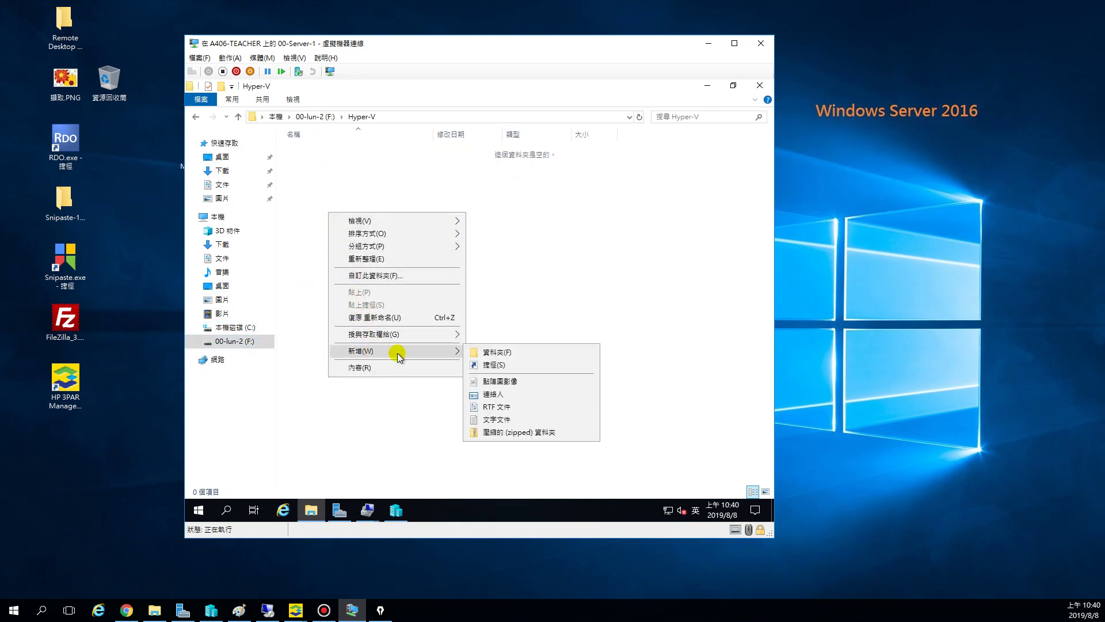
{"action": "left_click", "coordinate": [495, 352]}
{"action": "key", "text": "ctrl+v"}
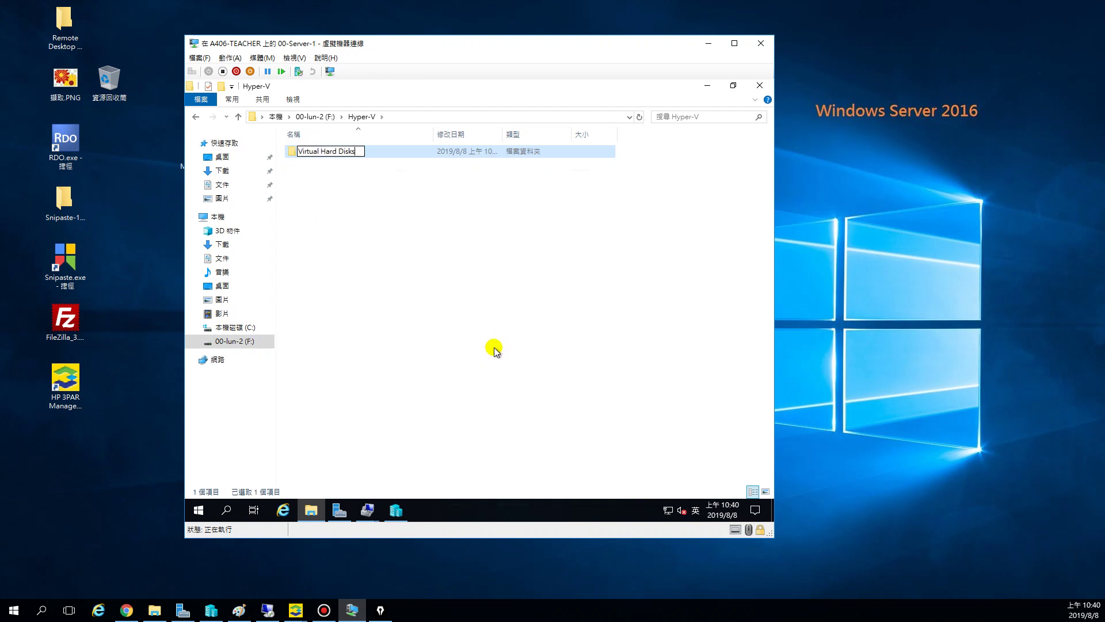
{"action": "left_click", "coordinate": [494, 350]}
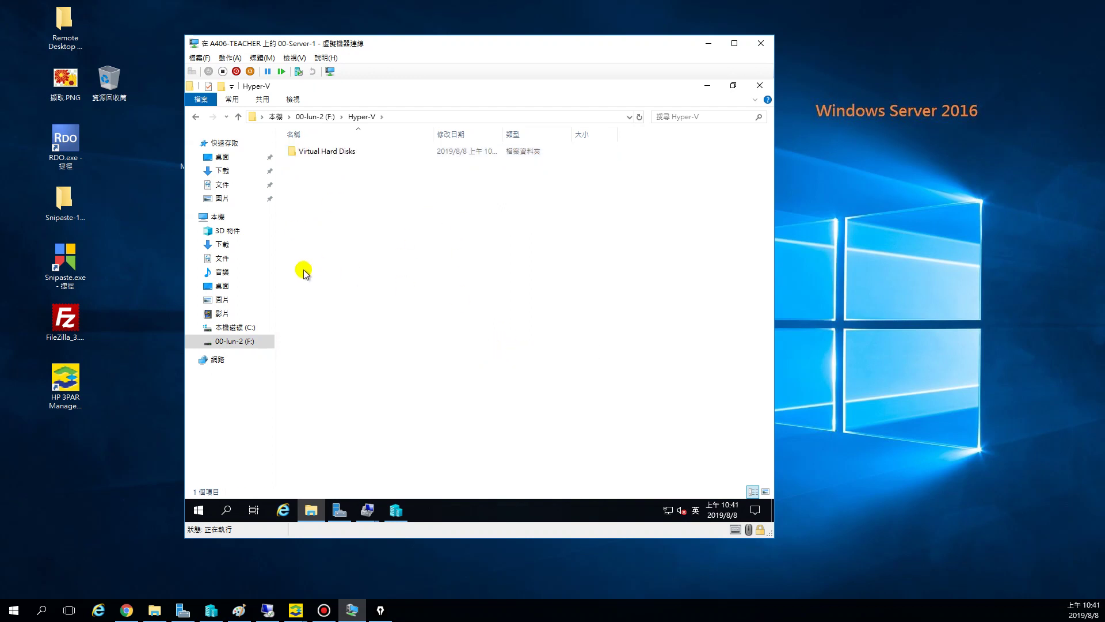
Return to the root of 00-lun-2 (F:) and copy the name of the 00-Server-A disk image.
{"action": "left_click", "coordinate": [311, 118]}
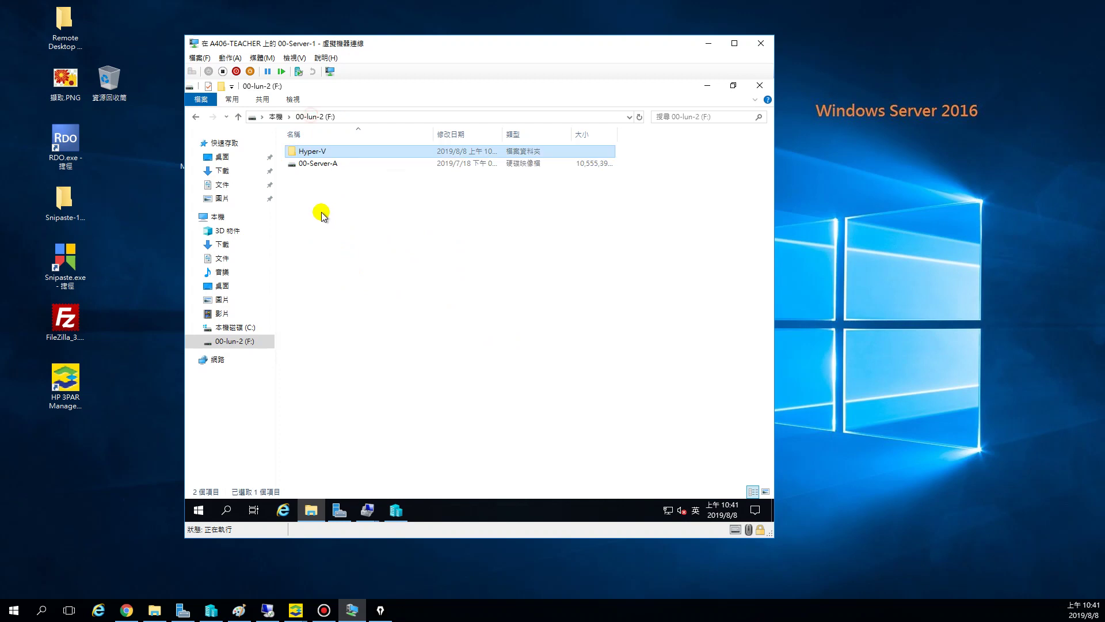
{"action": "left_click", "coordinate": [312, 169]}
{"action": "left_click", "coordinate": [312, 169]}
{"action": "key", "text": "ctrl+c"}
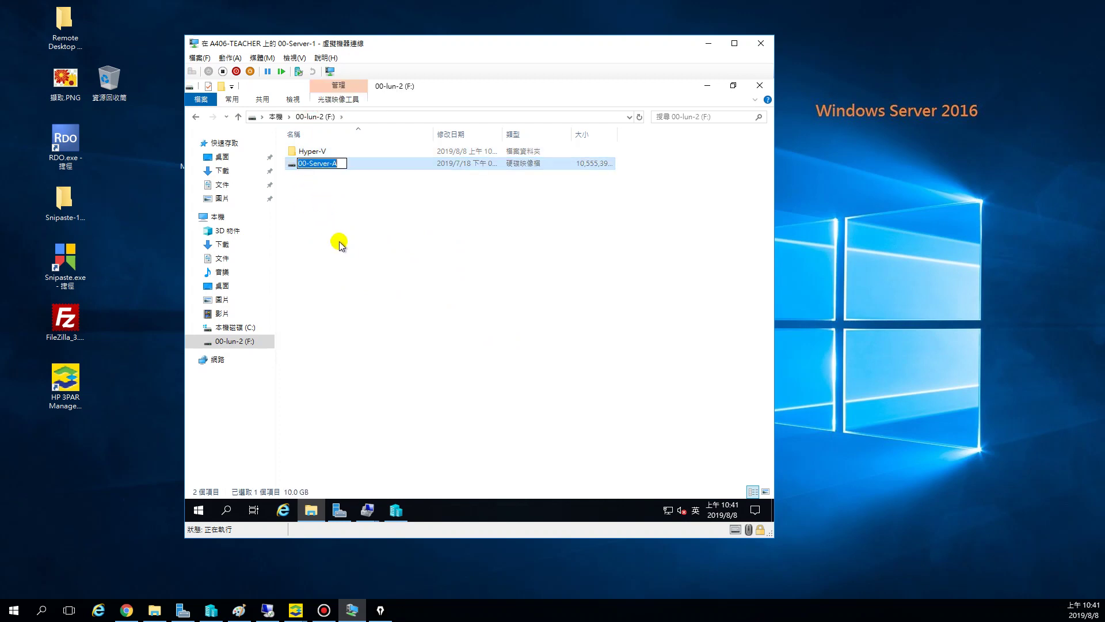
{"action": "left_click", "coordinate": [377, 244]}
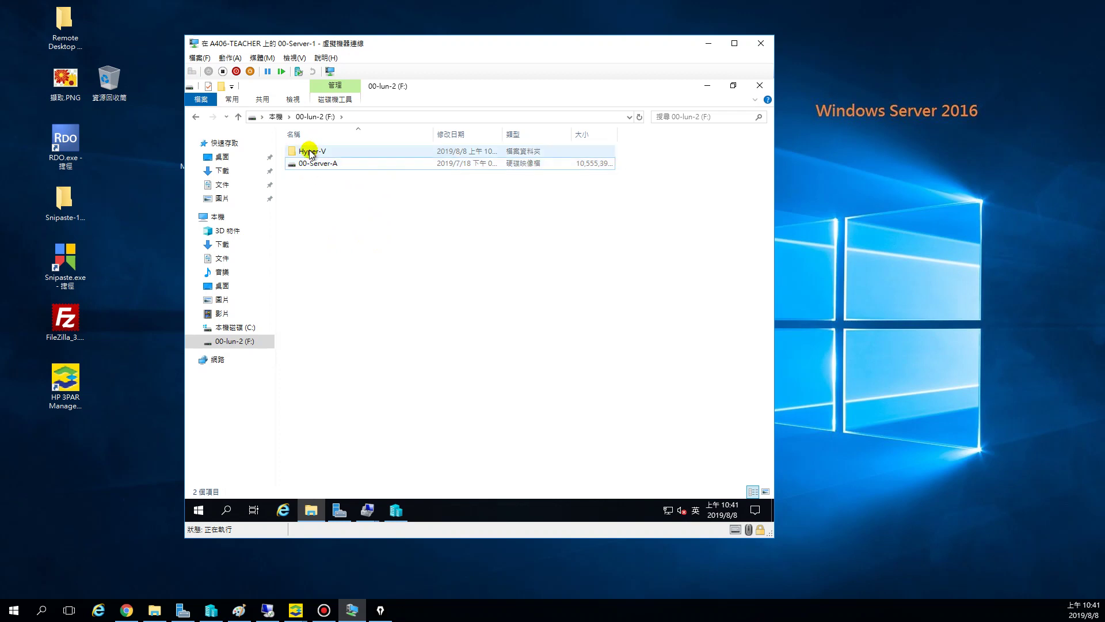
Create a folder in F:\Hyper-V and name it 00-Server-A using the copied name.
{"action": "double_click", "coordinate": [313, 151]}
{"action": "right_click", "coordinate": [320, 210]}
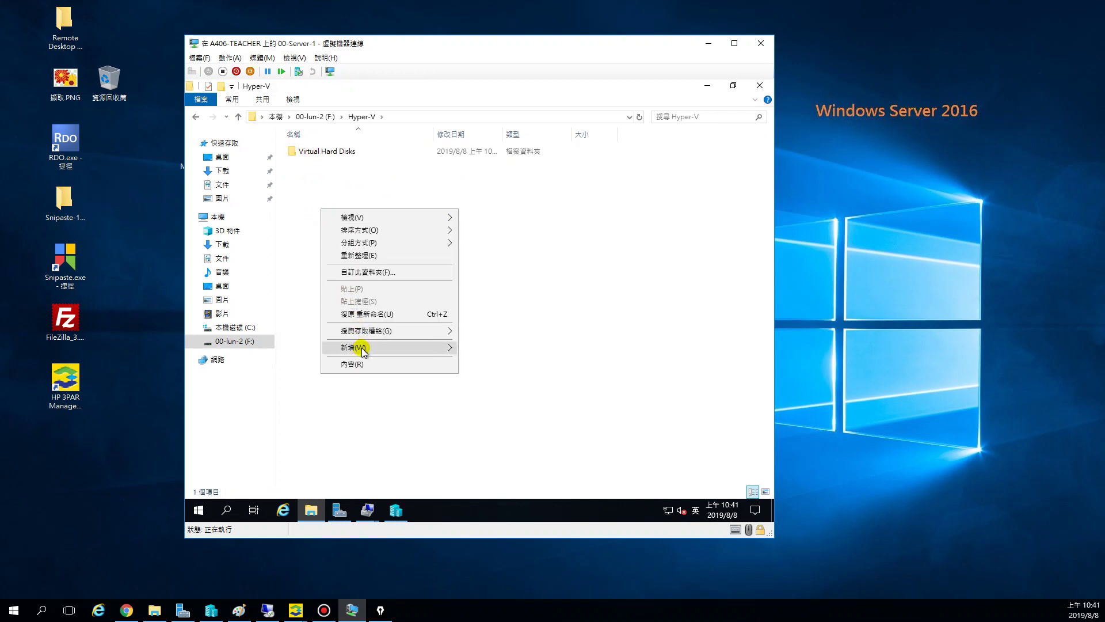
{"action": "mouse_move", "coordinate": [357, 348]}
{"action": "left_click", "coordinate": [497, 348]}
{"action": "key", "text": "ctrl+v"}
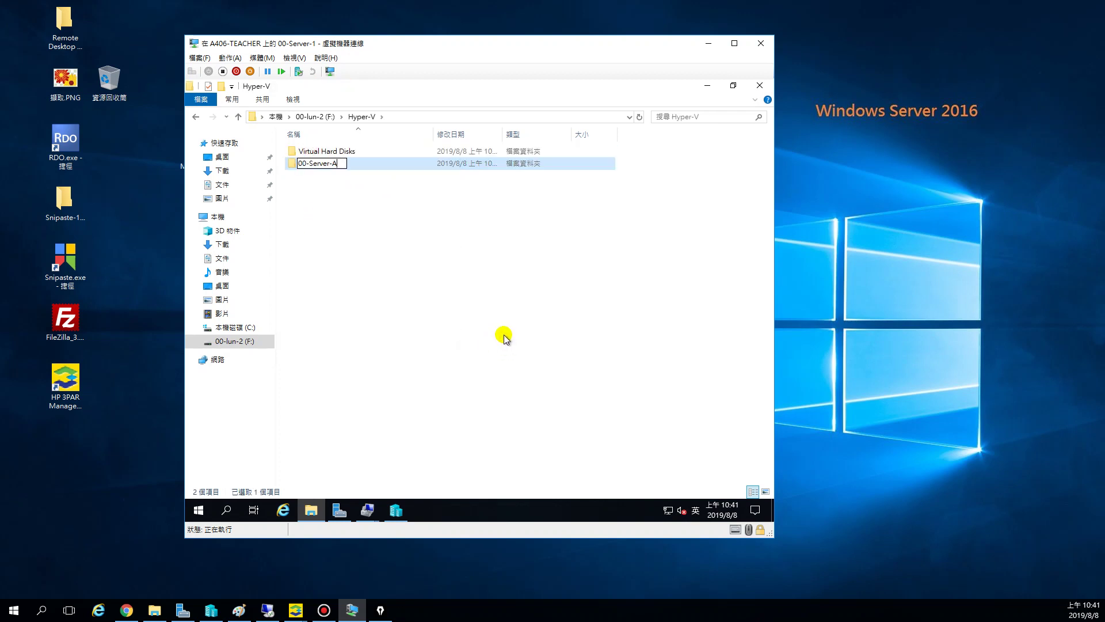
{"action": "left_click", "coordinate": [412, 222]}
Move the Virtual Hard Disks folder into the 00-Server-A folder and open it there.
{"action": "left_click", "coordinate": [311, 164]}
{"action": "left_click_drag", "start_coordinate": [317, 167], "coordinate": [321, 152]}
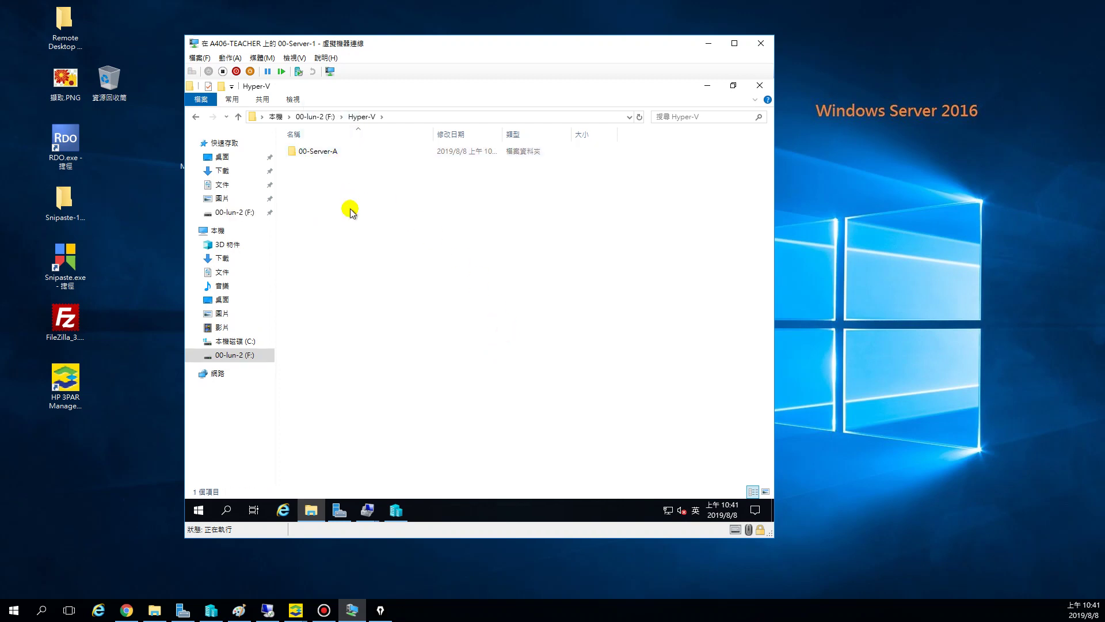
{"action": "double_click", "coordinate": [339, 152]}
{"action": "double_click", "coordinate": [336, 150]}
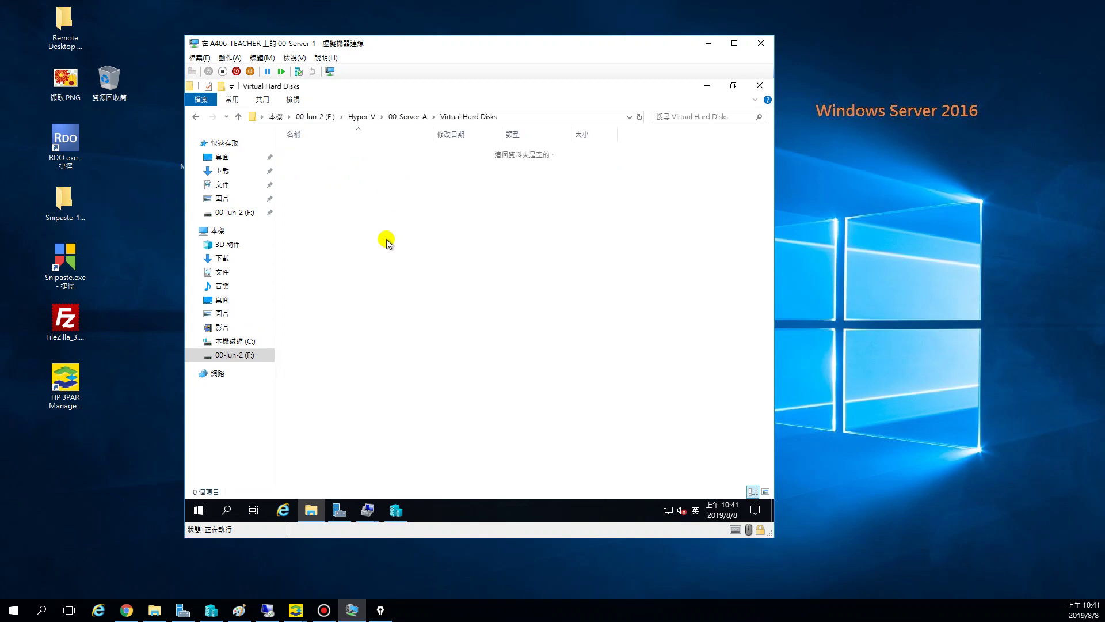
Move the 00-Server-A disk image from the root of F: into F:\Hyper-V\00-Server-A\Virtual Hard Disks.
{"action": "left_click", "coordinate": [315, 118]}
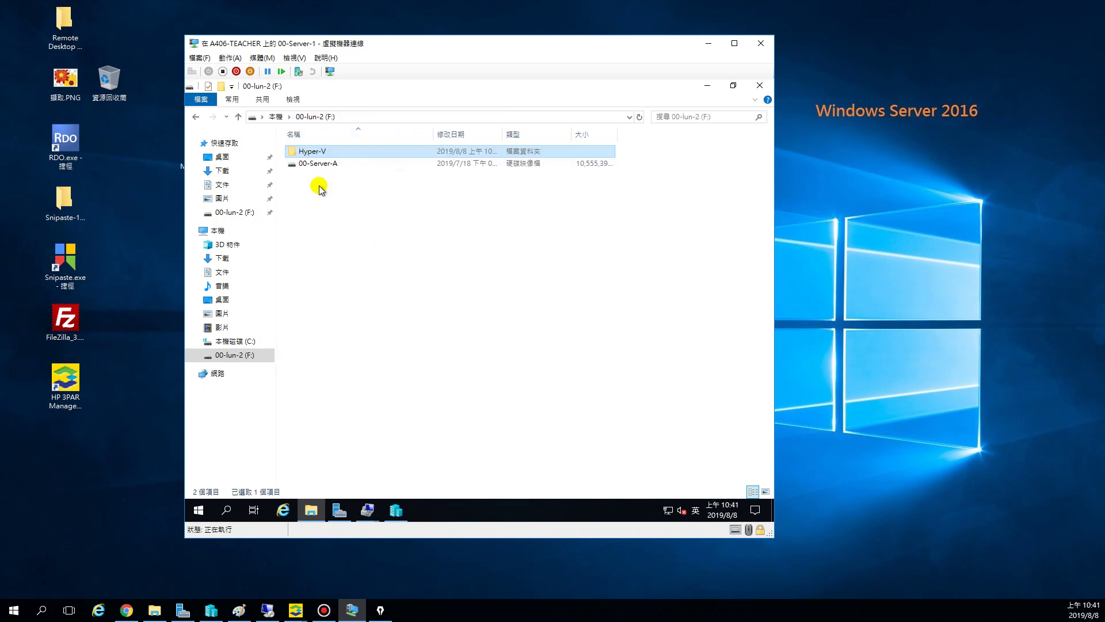
{"action": "left_click", "coordinate": [316, 165]}
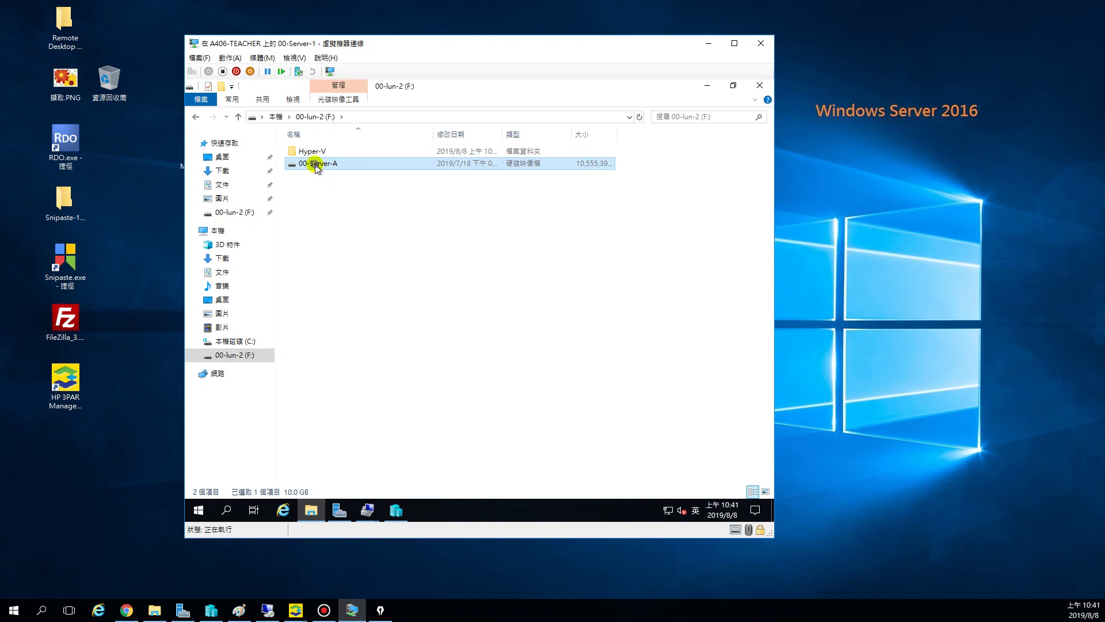
{"action": "right_click", "coordinate": [316, 164]}
{"action": "left_click", "coordinate": [344, 245]}
{"action": "double_click", "coordinate": [320, 152]}
{"action": "double_click", "coordinate": [326, 151]}
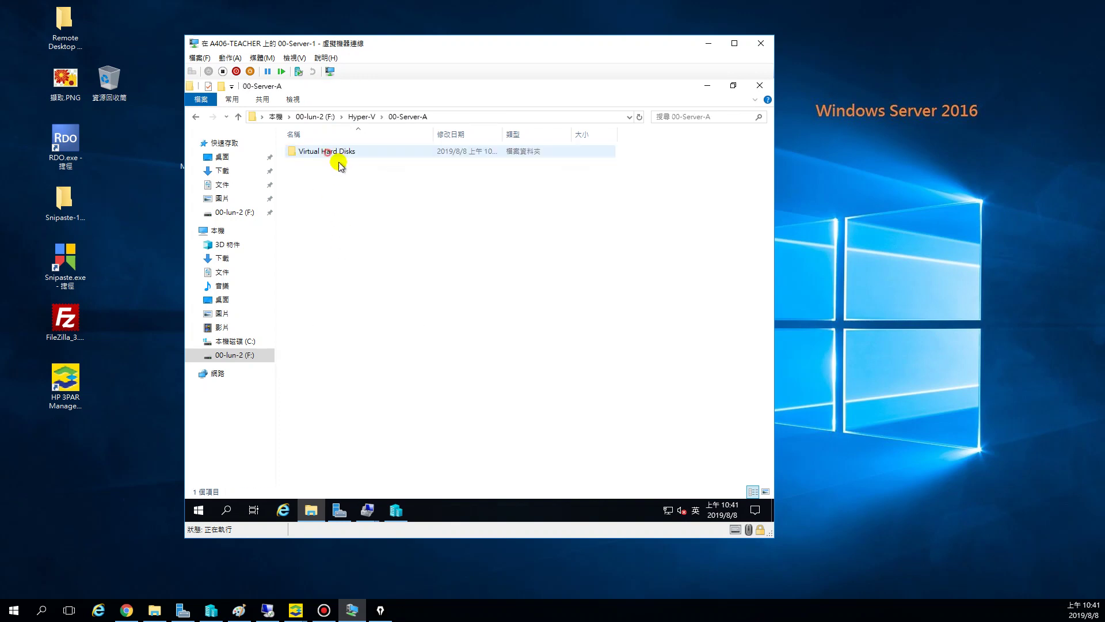
{"action": "double_click", "coordinate": [334, 151]}
{"action": "key", "text": "ctrl+v"}
{"action": "left_click", "coordinate": [399, 231]}
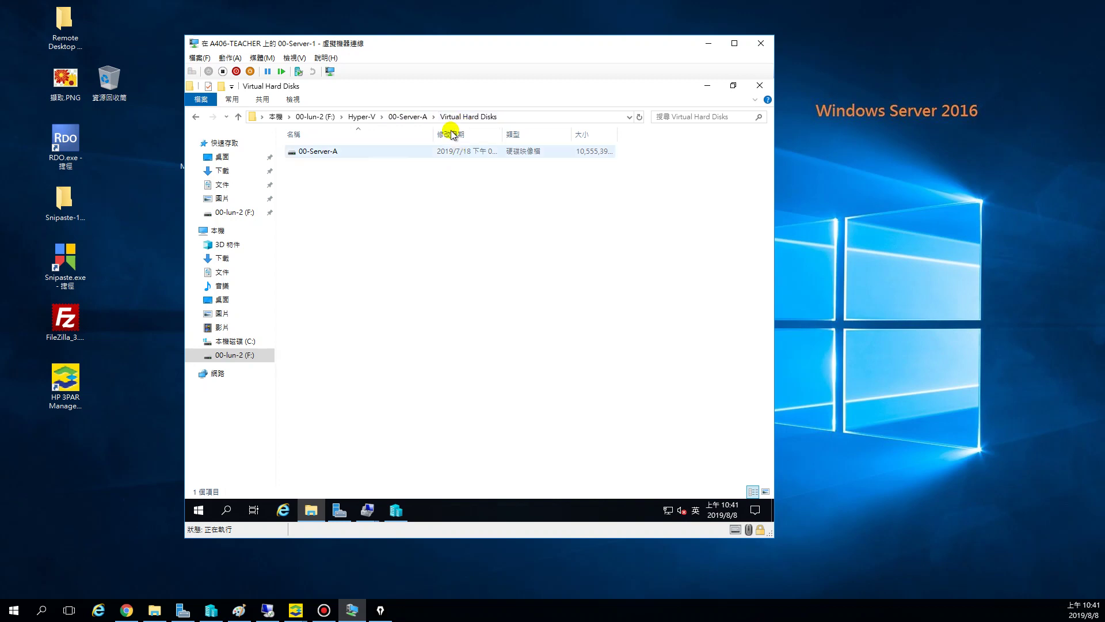
{"action": "left_click", "coordinate": [321, 152]}
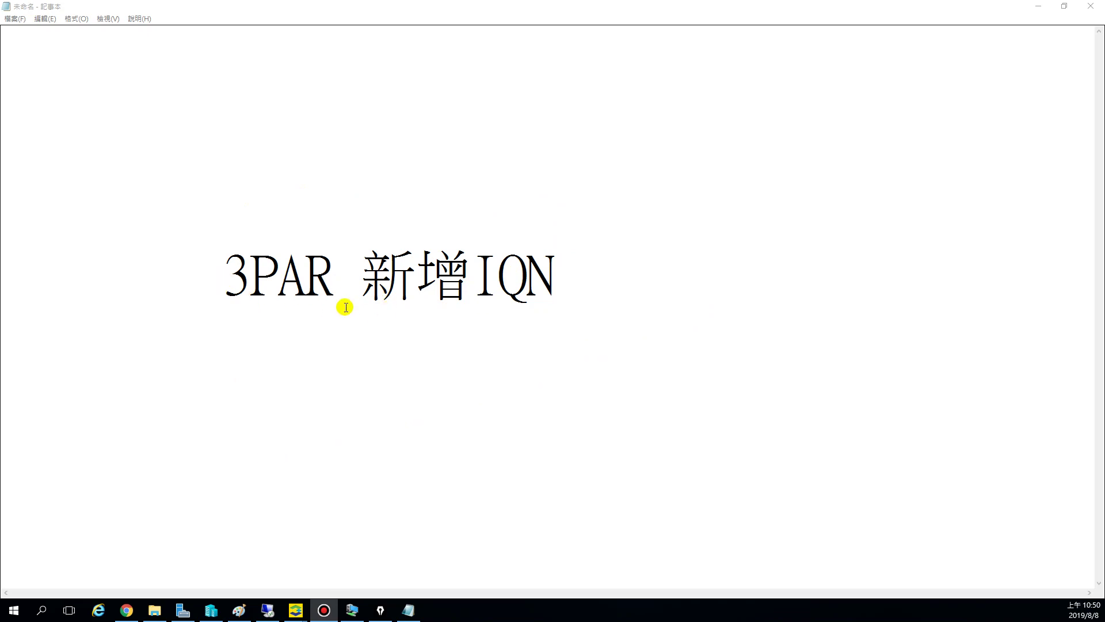
Switch to the HP 3PAR Management Console and open the host list of domain a406-01-computer.
{"action": "left_click", "coordinate": [1038, 7]}
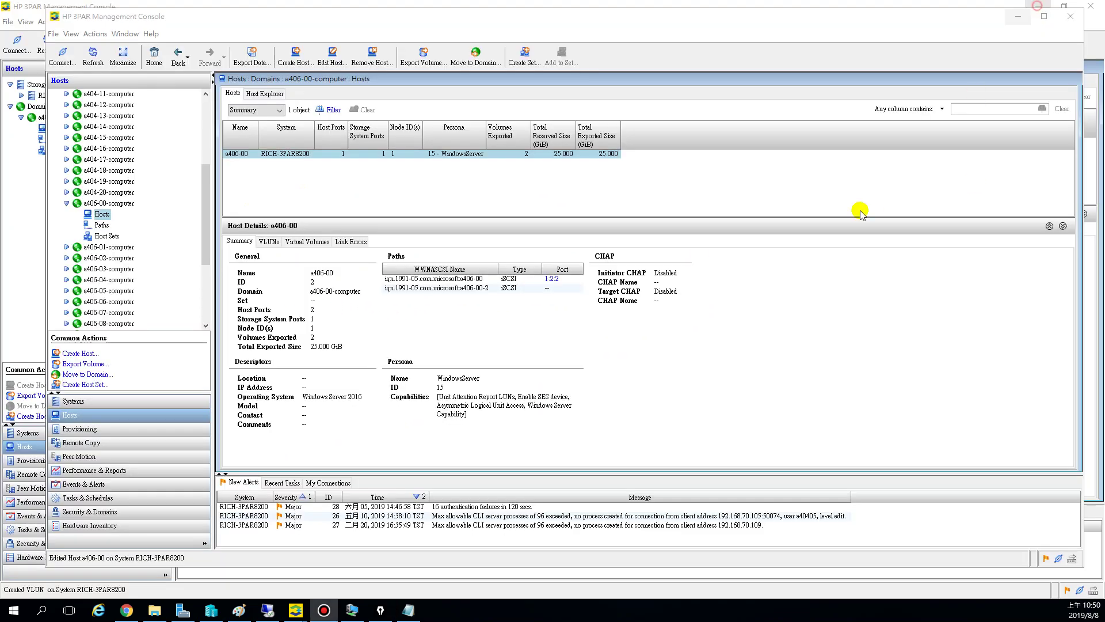
{"action": "left_click", "coordinate": [513, 198]}
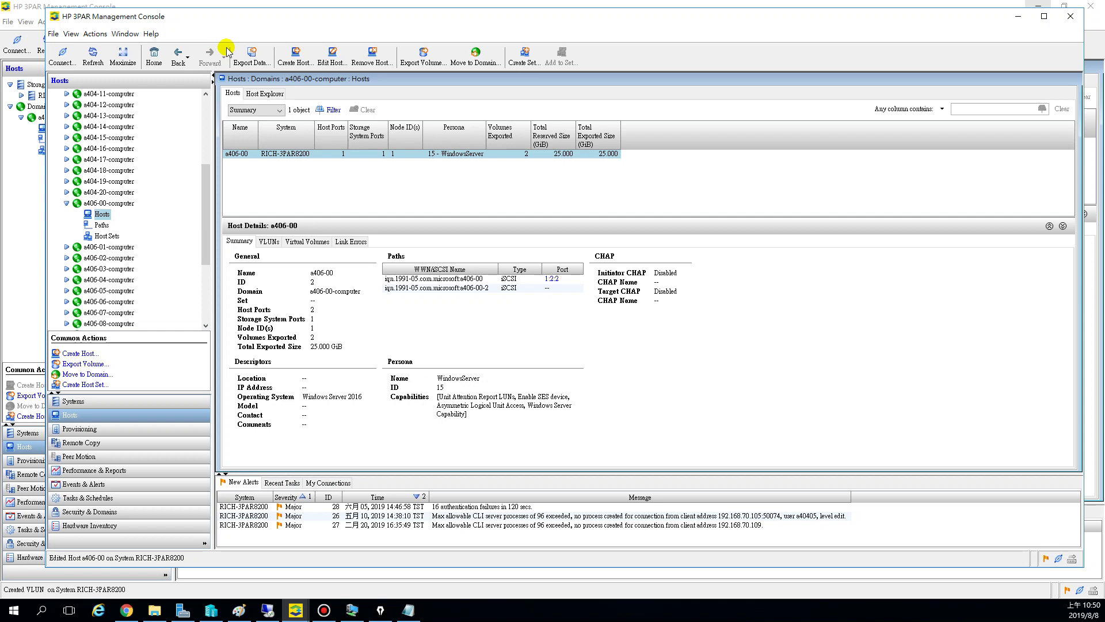
{"action": "left_click", "coordinate": [96, 247]}
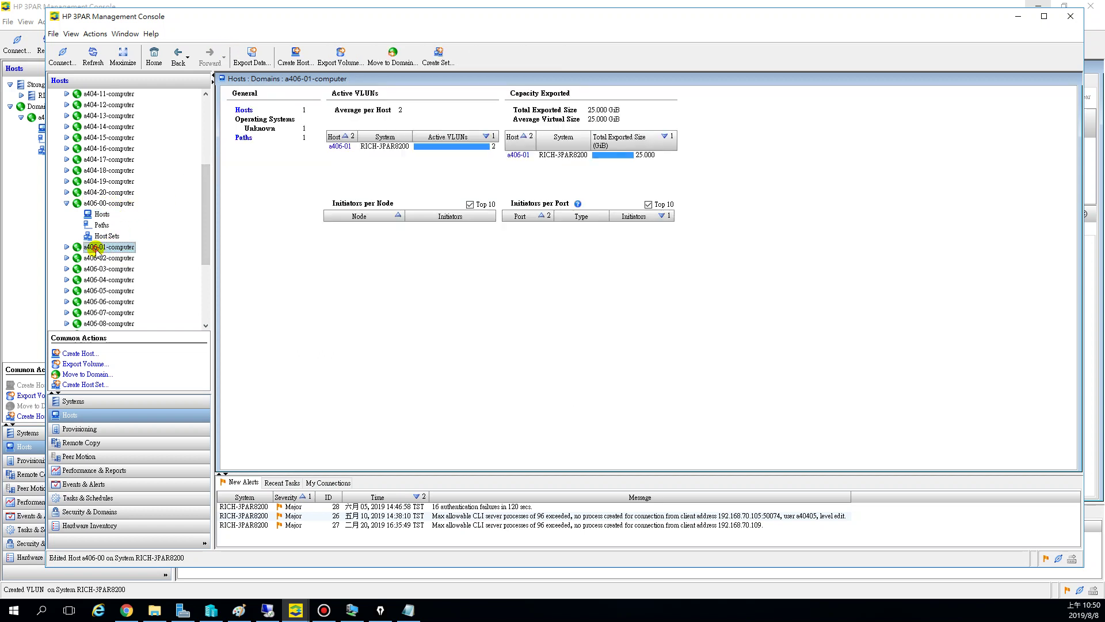
{"action": "left_click", "coordinate": [67, 248]}
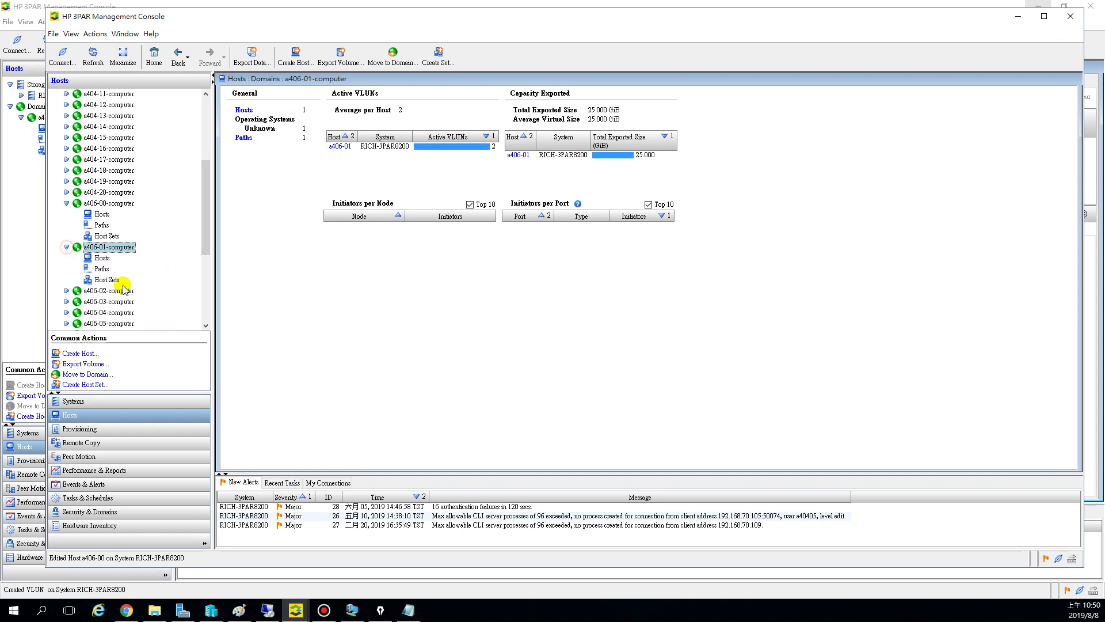
{"action": "left_click", "coordinate": [101, 259]}
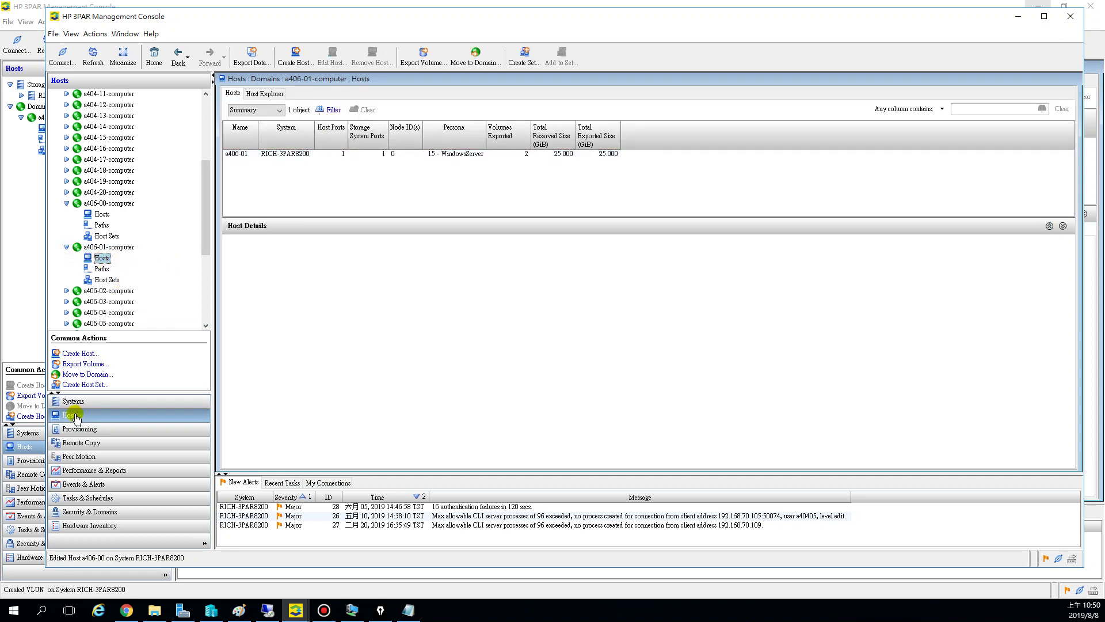
{"action": "left_click", "coordinate": [86, 429]}
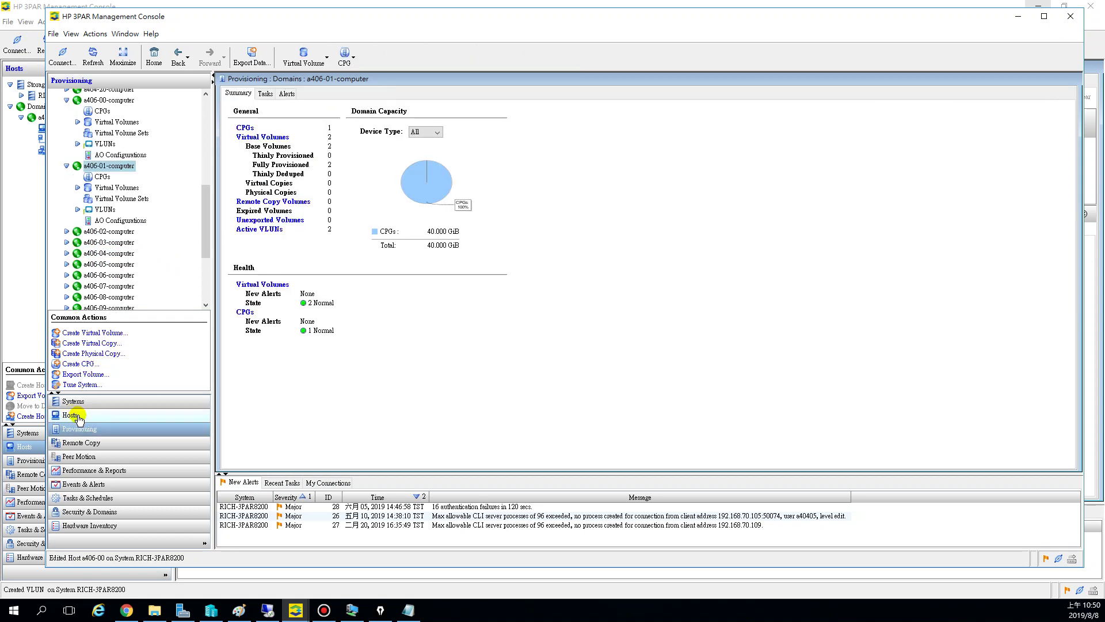
{"action": "left_click", "coordinate": [78, 416]}
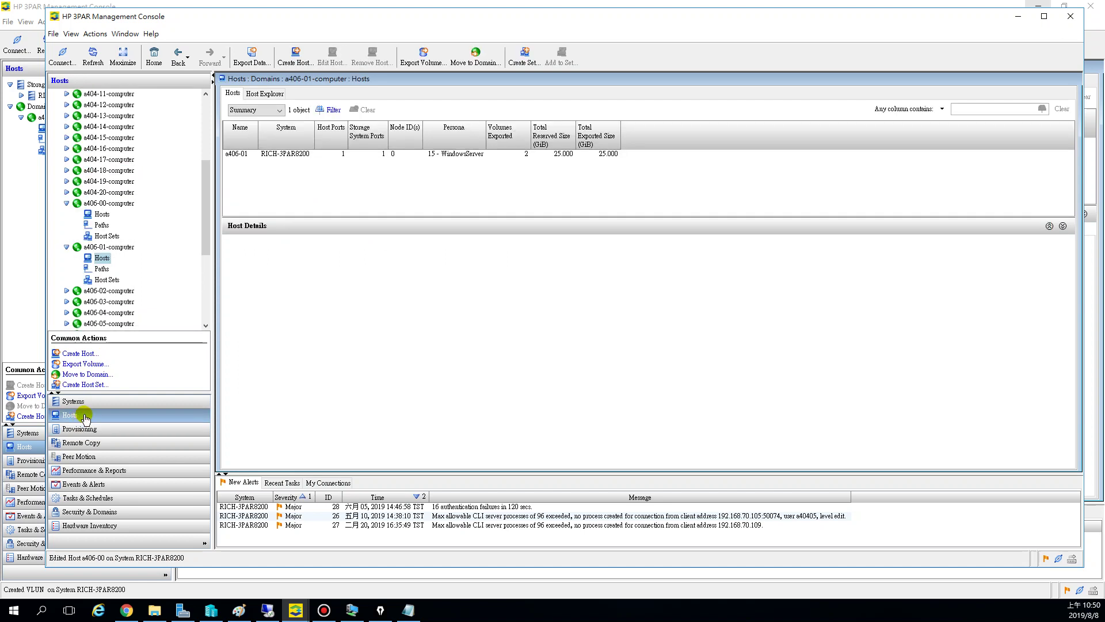
{"action": "left_click", "coordinate": [104, 247]}
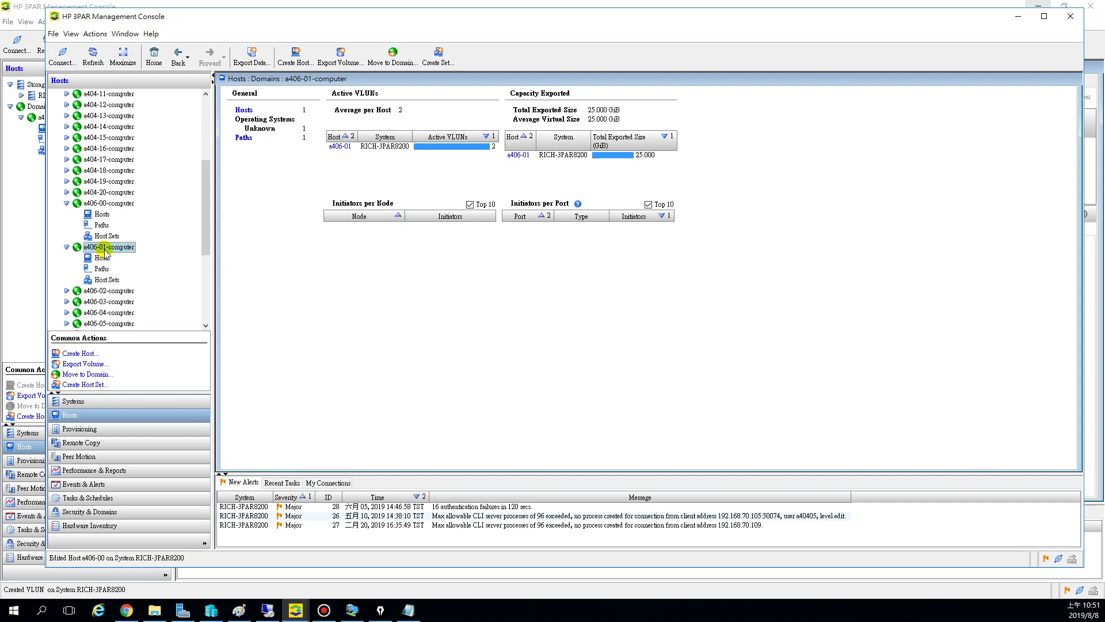
{"action": "left_click", "coordinate": [99, 258]}
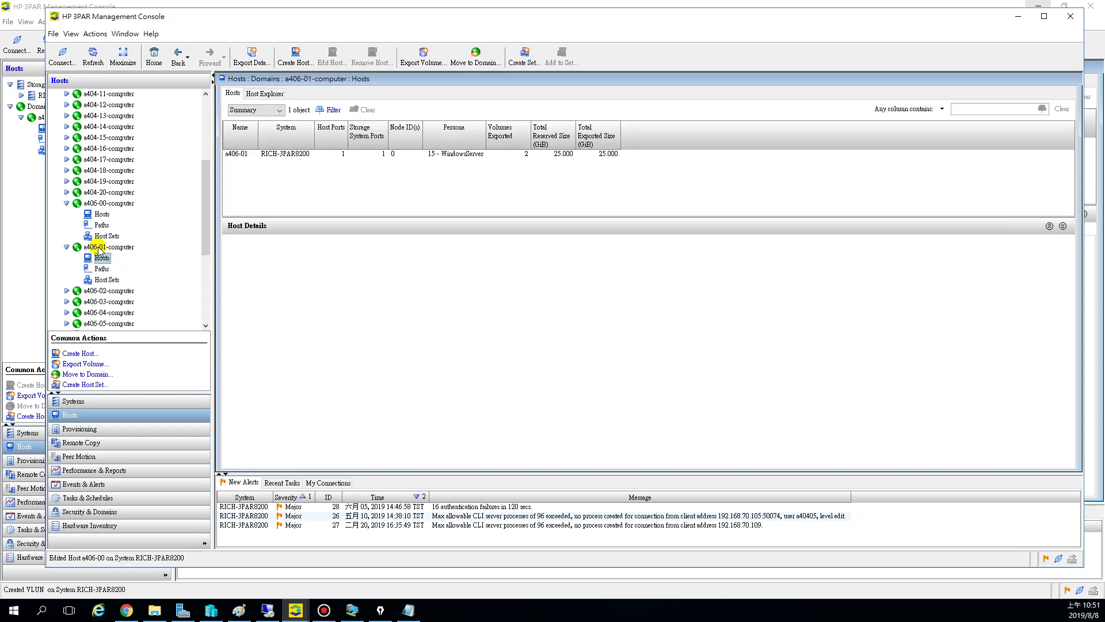
{"action": "left_click", "coordinate": [103, 247]}
{"action": "left_click", "coordinate": [100, 258]}
Start editing host a406-01 and advance past the host and Fibre Channel settings to its iSCSI settings.
{"action": "left_click", "coordinate": [284, 155]}
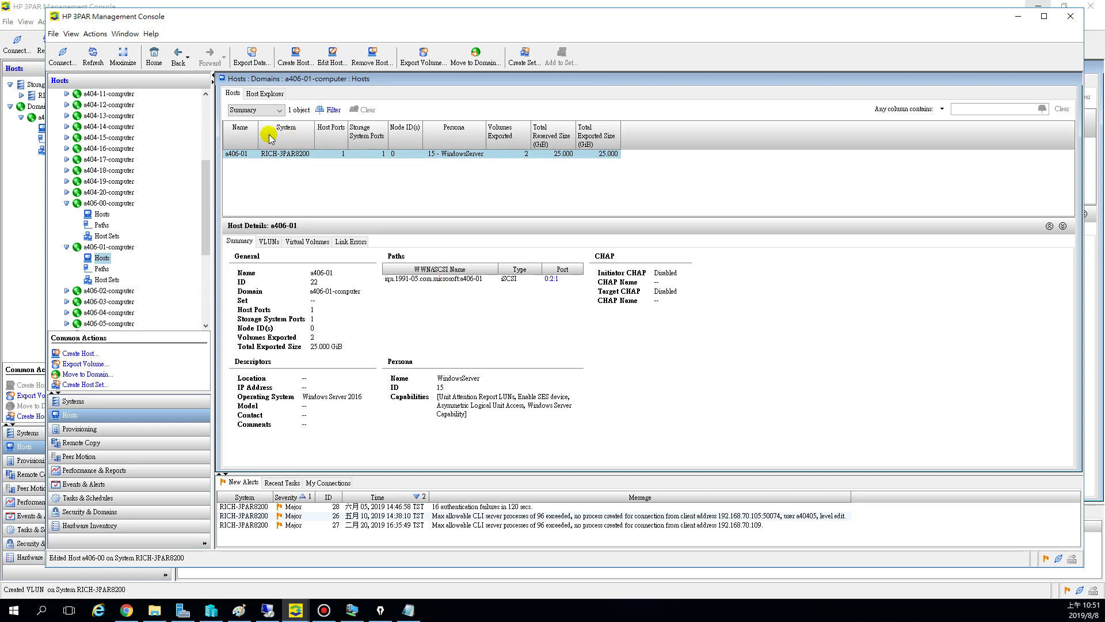
{"action": "right_click", "coordinate": [247, 156]}
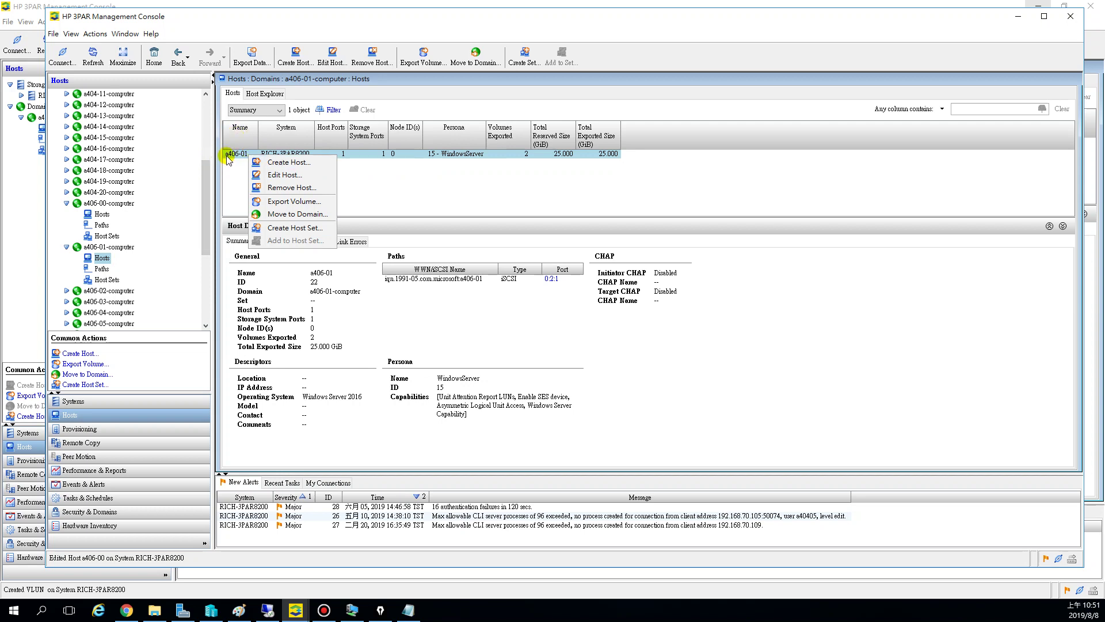
{"action": "left_click", "coordinate": [282, 176]}
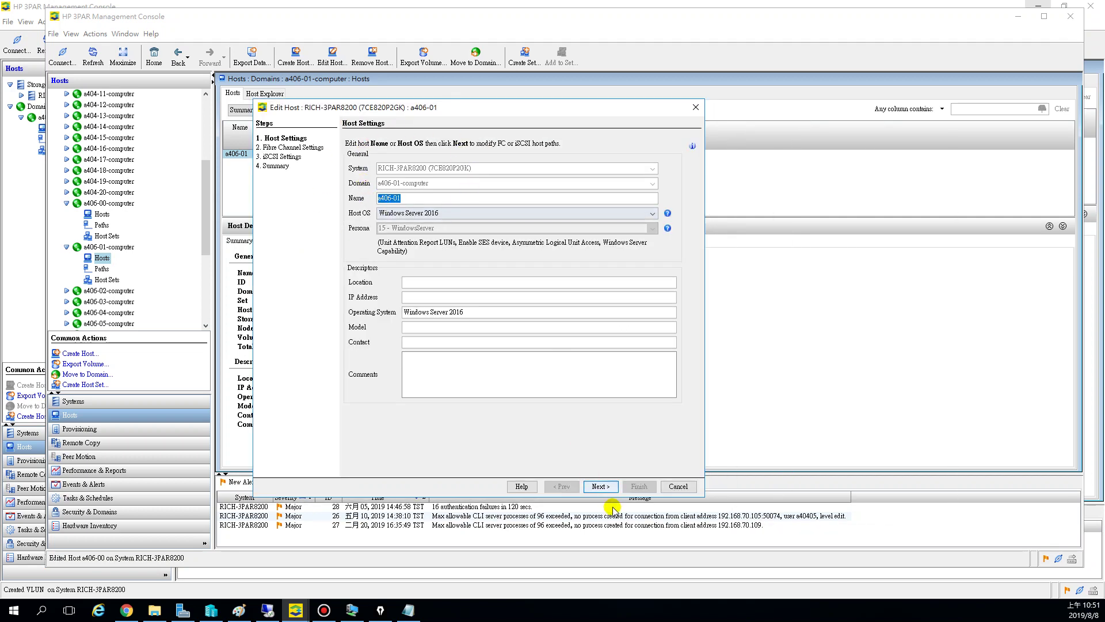
{"action": "left_click", "coordinate": [601, 486]}
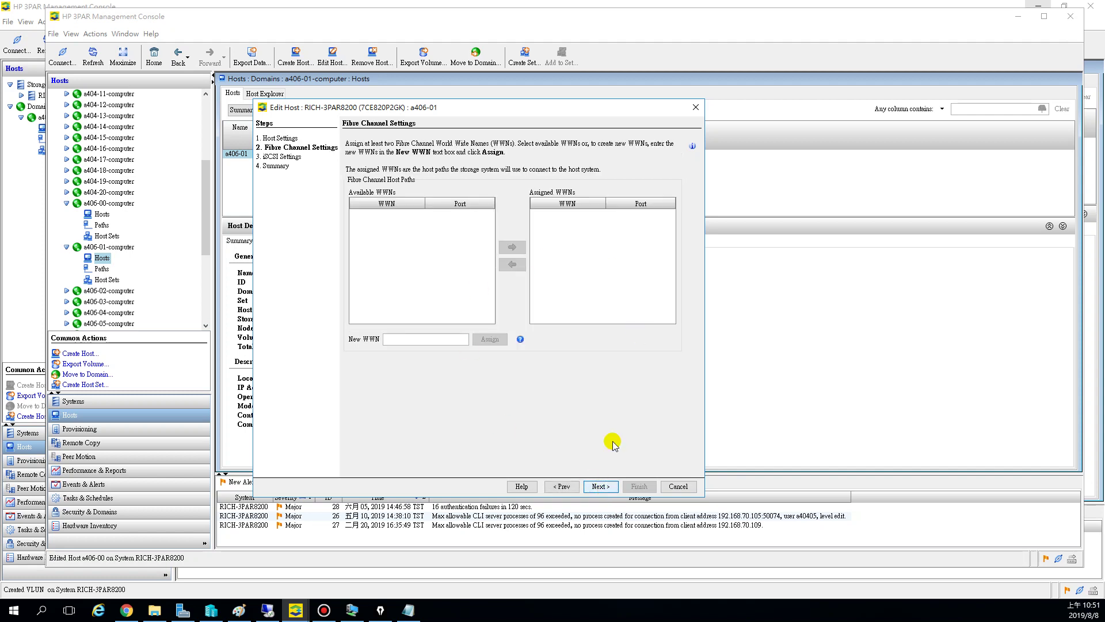
{"action": "left_click", "coordinate": [601, 487]}
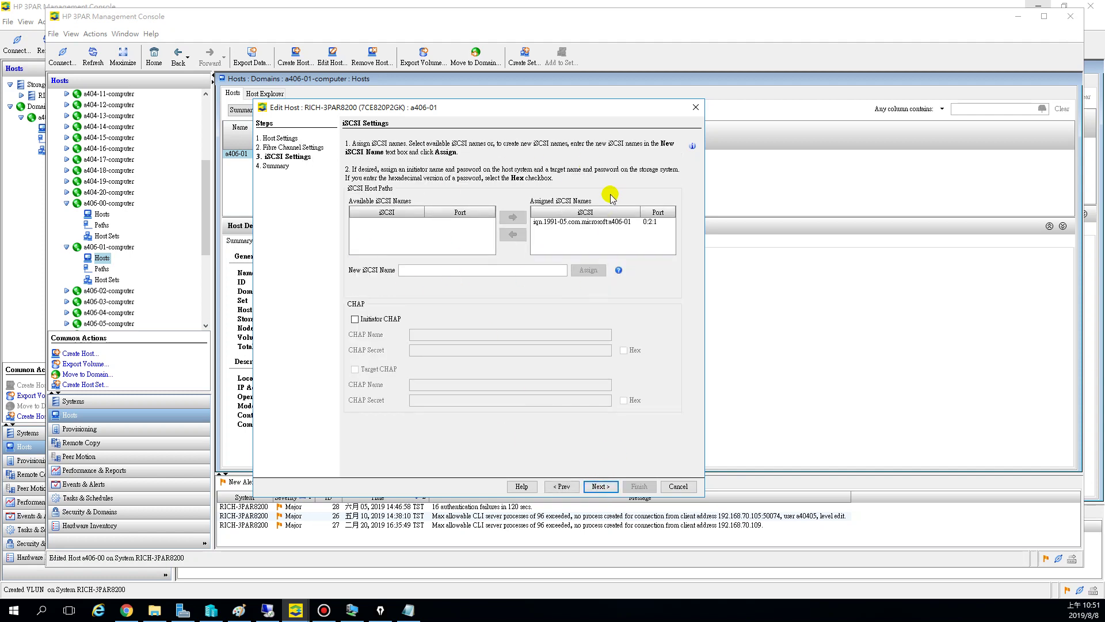
Assign the new iSCSI name iqn.1991-05.com.microsoft:a406-01-2 to host a406-01 and finish the edit.
{"action": "left_click", "coordinate": [593, 225]}
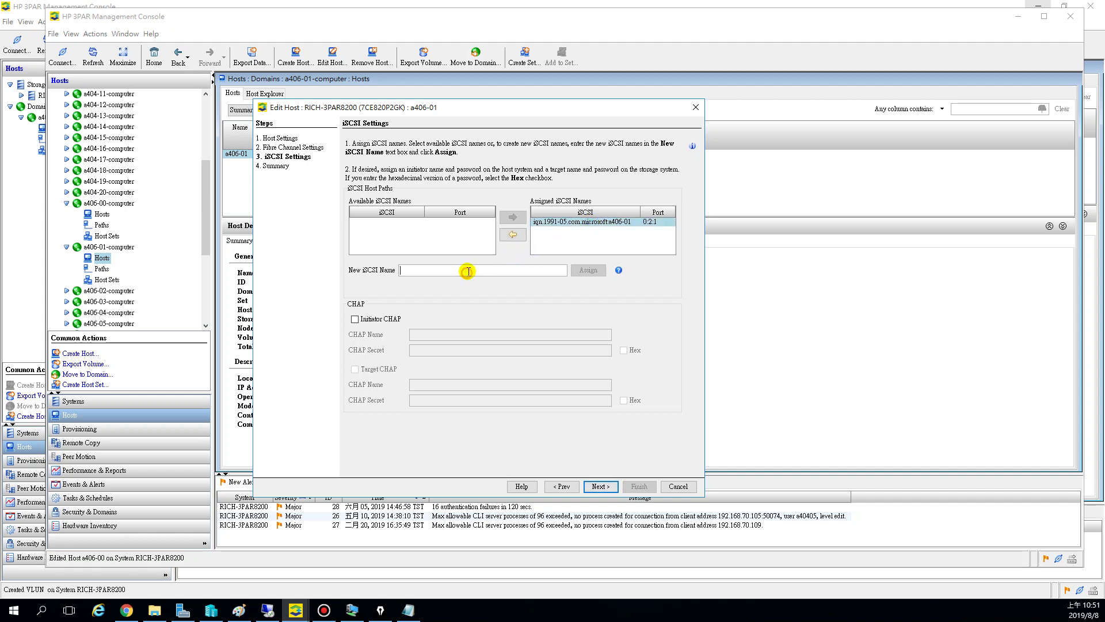
{"action": "type", "text": "iqn.1991-05.com.microsoft:a406-00"}
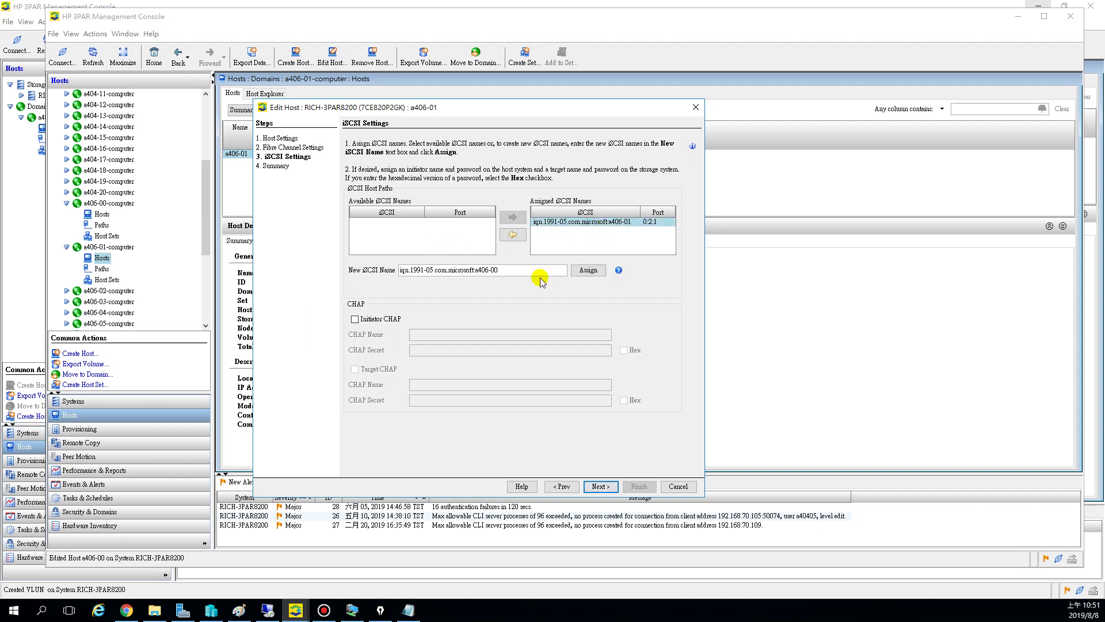
{"action": "type", "text": "1"}
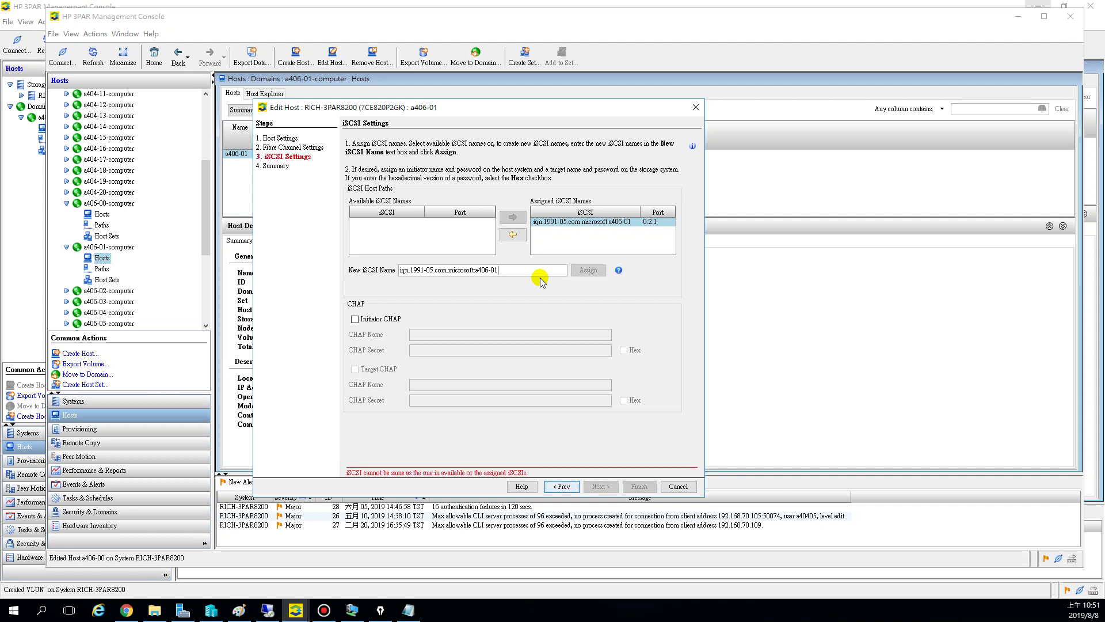
{"action": "type", "text": "-2"}
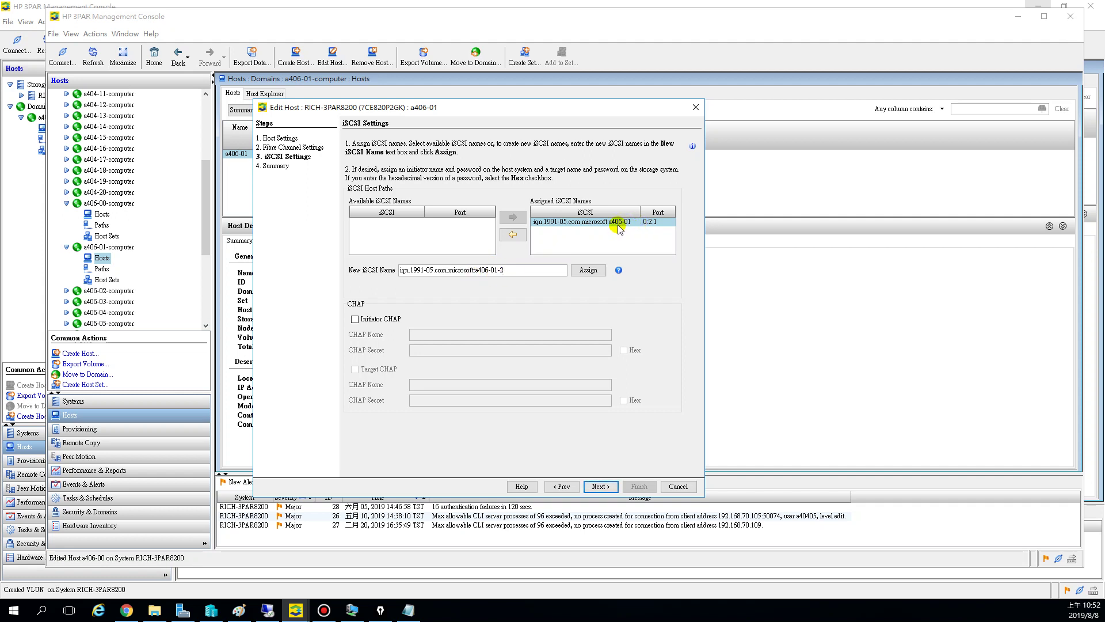
{"action": "left_click", "coordinate": [514, 269]}
{"action": "left_click", "coordinate": [590, 271]}
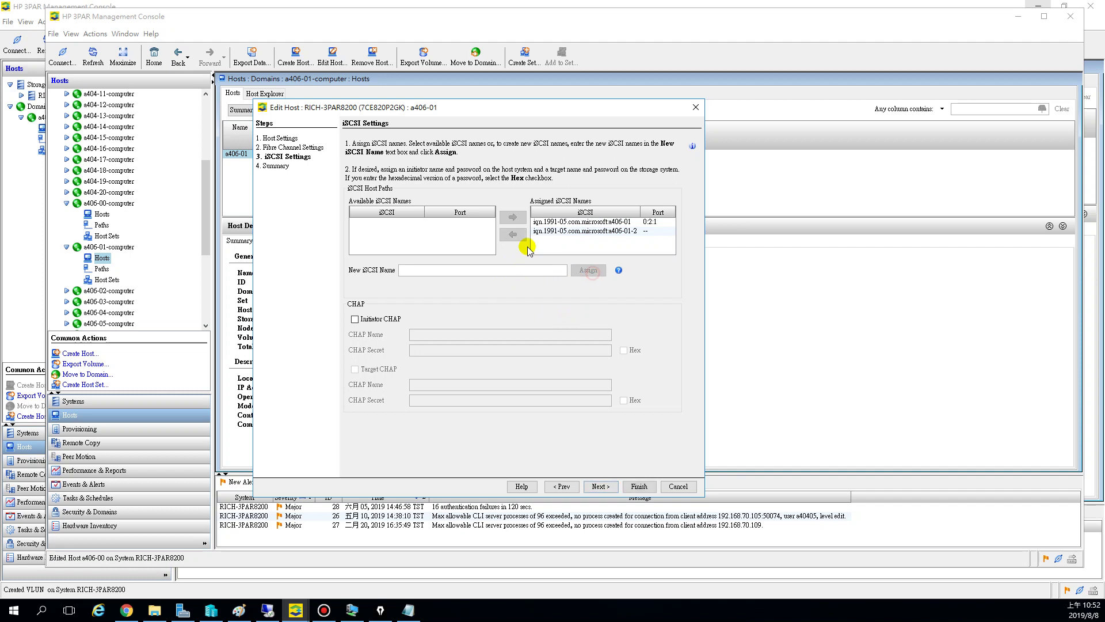
{"action": "left_click", "coordinate": [639, 486]}
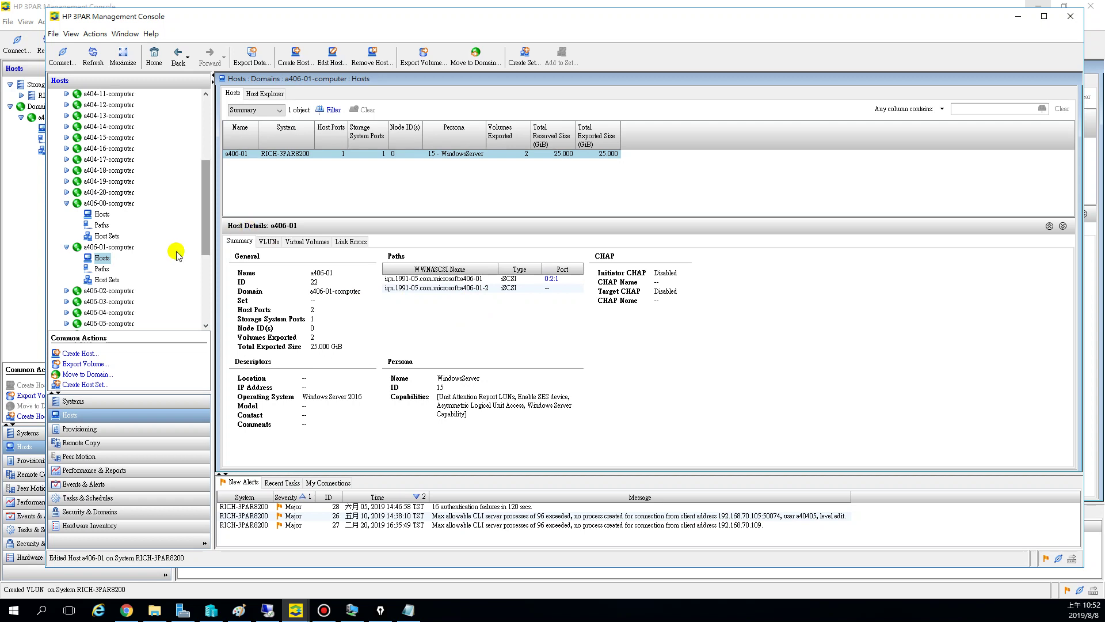
Start editing host a406-02 in domain a406-02-computer and advance to its iSCSI settings.
{"action": "left_click_drag", "start_coordinate": [205, 229], "coordinate": [208, 256]}
{"action": "left_click", "coordinate": [112, 196]}
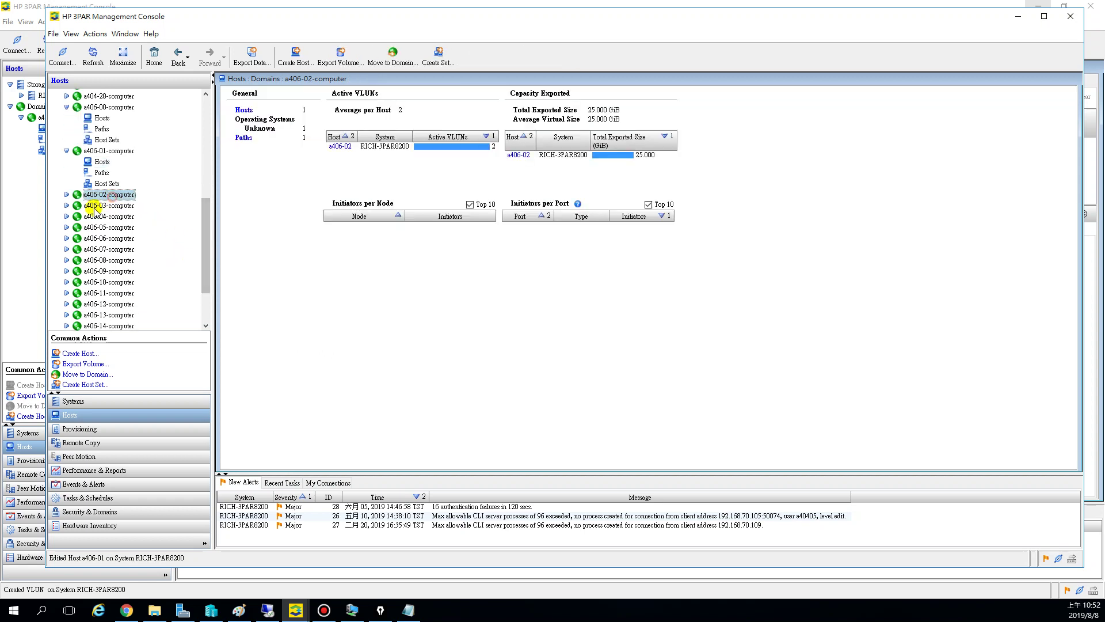
{"action": "left_click", "coordinate": [66, 194]}
{"action": "left_click", "coordinate": [102, 206]}
{"action": "left_click", "coordinate": [286, 154]}
{"action": "right_click", "coordinate": [288, 156]}
{"action": "left_click", "coordinate": [323, 176]}
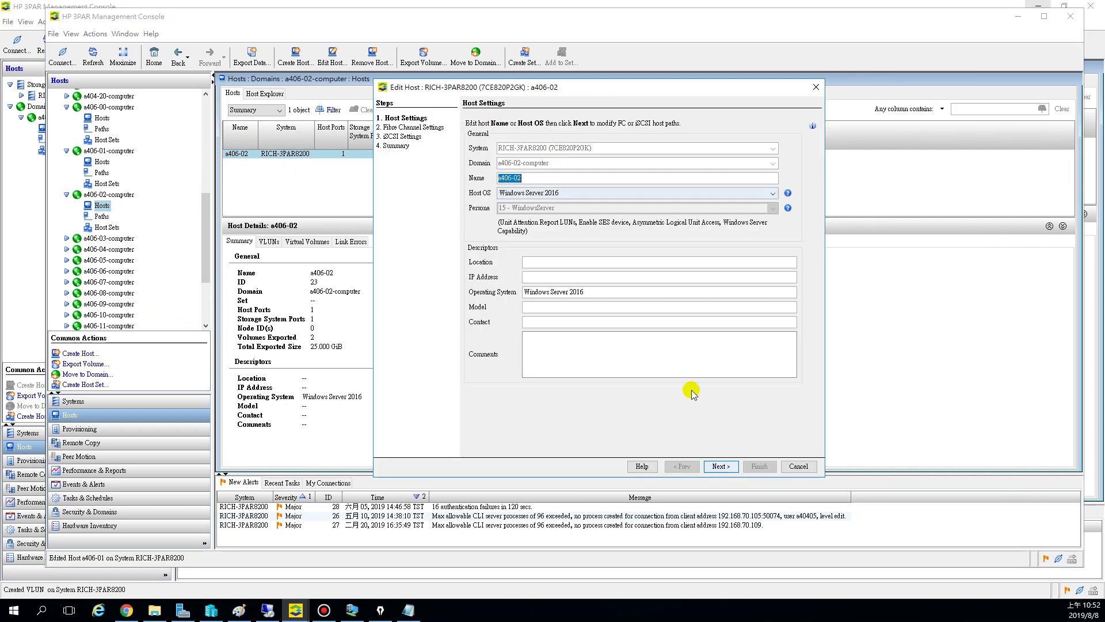
{"action": "left_click", "coordinate": [720, 466]}
{"action": "left_click", "coordinate": [721, 467]}
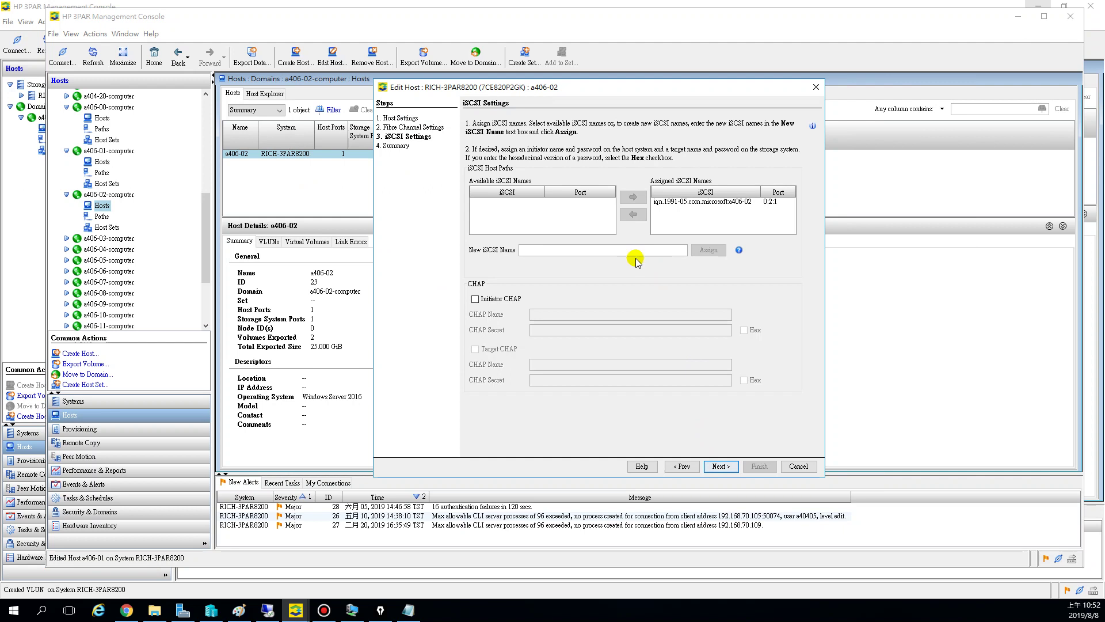
Assign the new iSCSI name iqn.1991-05.com.microsoft:a406-02-2 to host a406-02 and finish the edit.
{"action": "type", "text": "iqn.1991-05.com.microsoft:a406-00"}
{"action": "type", "text": "2-"}
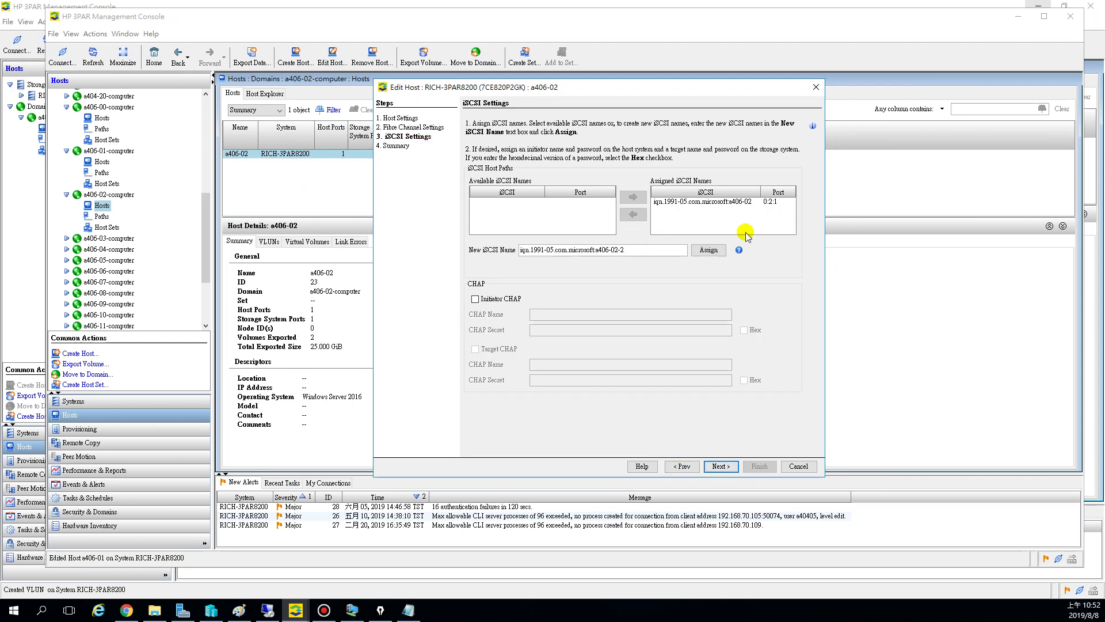
{"action": "left_click", "coordinate": [708, 250]}
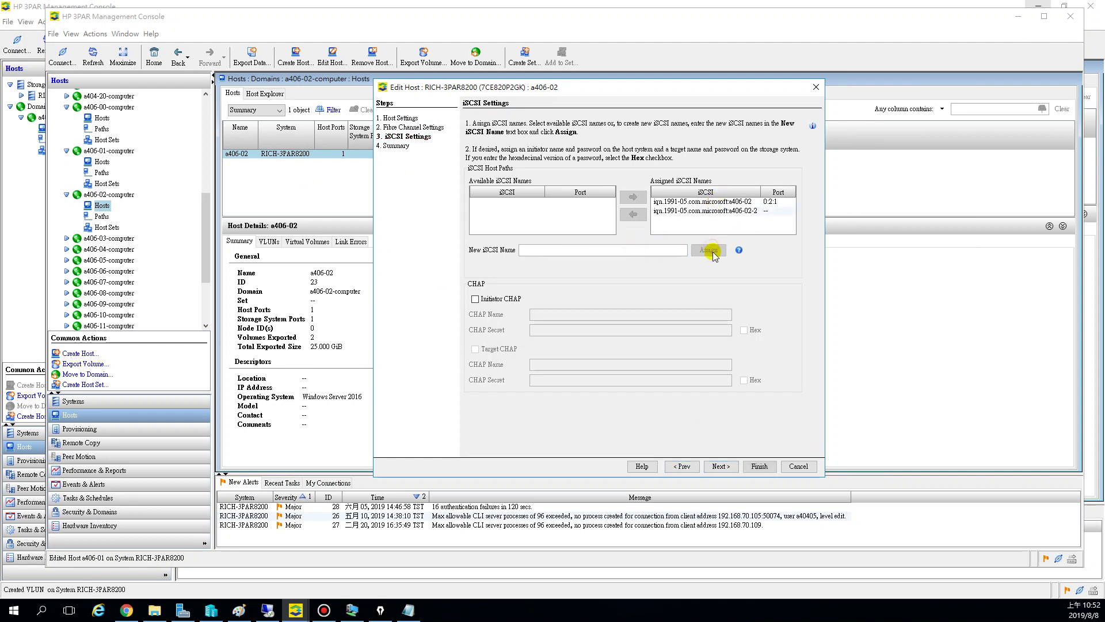
{"action": "left_click", "coordinate": [759, 466]}
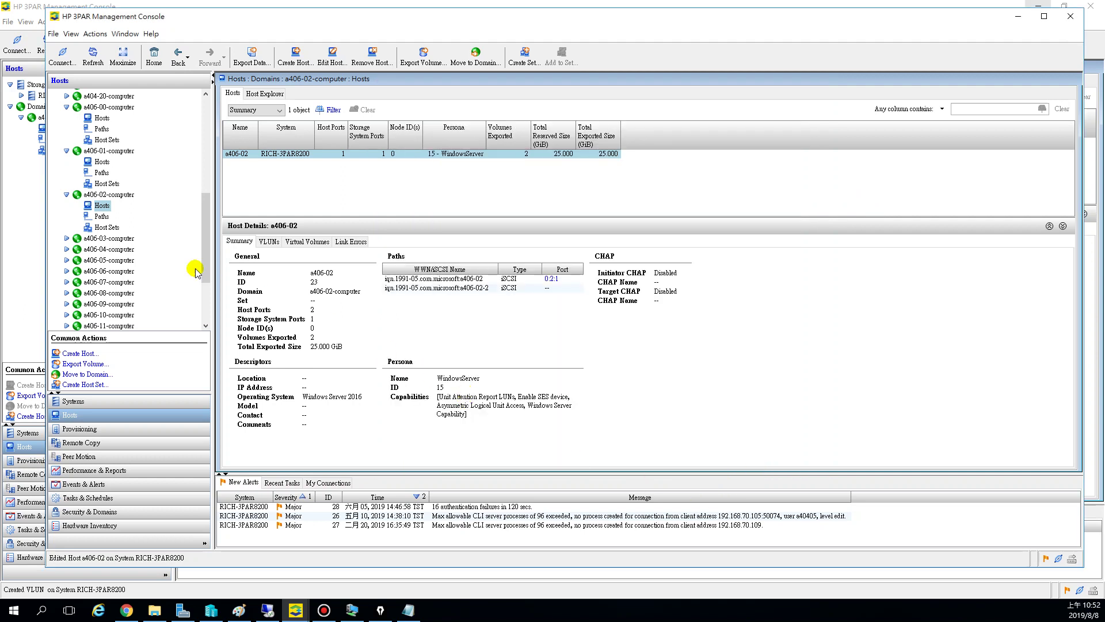
Start editing host a406-03 in domain a406-03-computer and advance to its iSCSI settings.
{"action": "left_click", "coordinate": [109, 238]}
{"action": "left_click", "coordinate": [66, 239]}
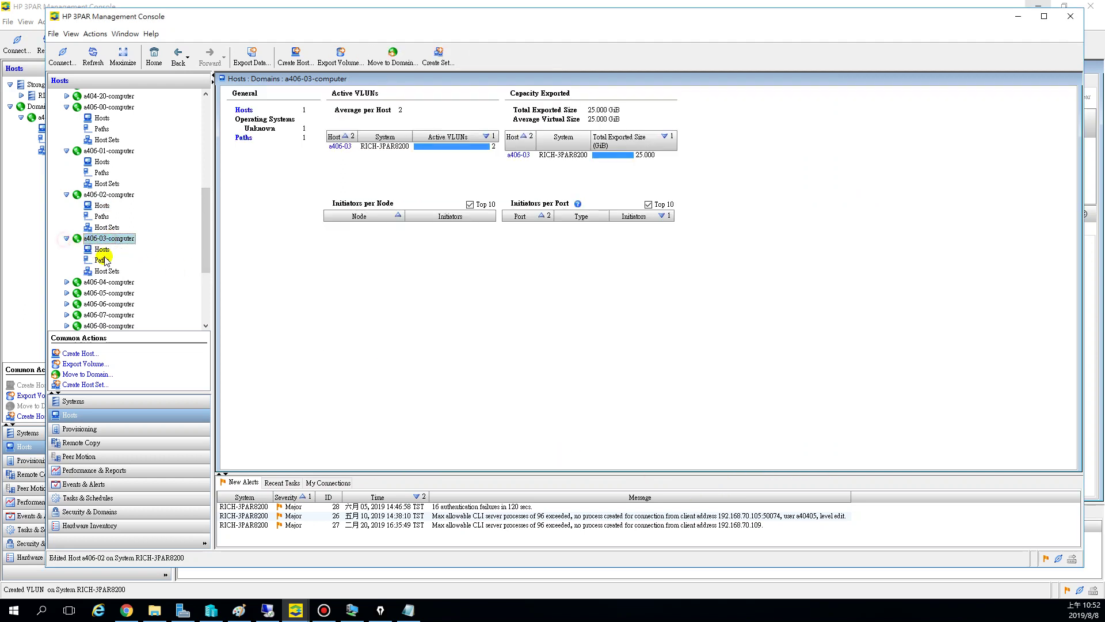
{"action": "left_click", "coordinate": [102, 250]}
{"action": "left_click", "coordinate": [288, 153]}
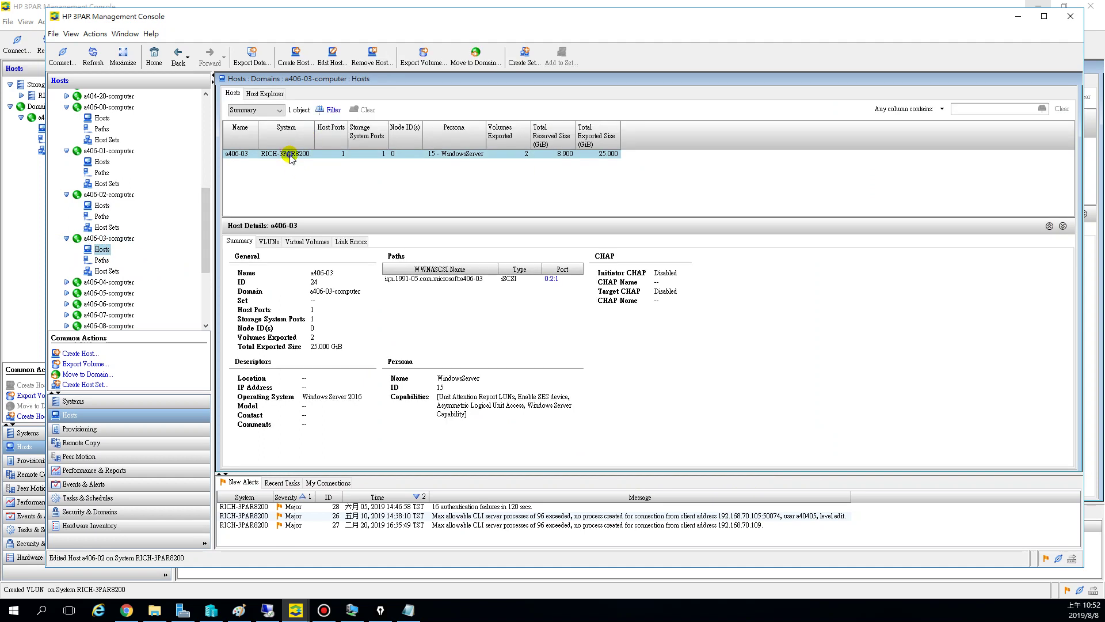
{"action": "right_click", "coordinate": [289, 155]}
{"action": "left_click", "coordinate": [315, 175]}
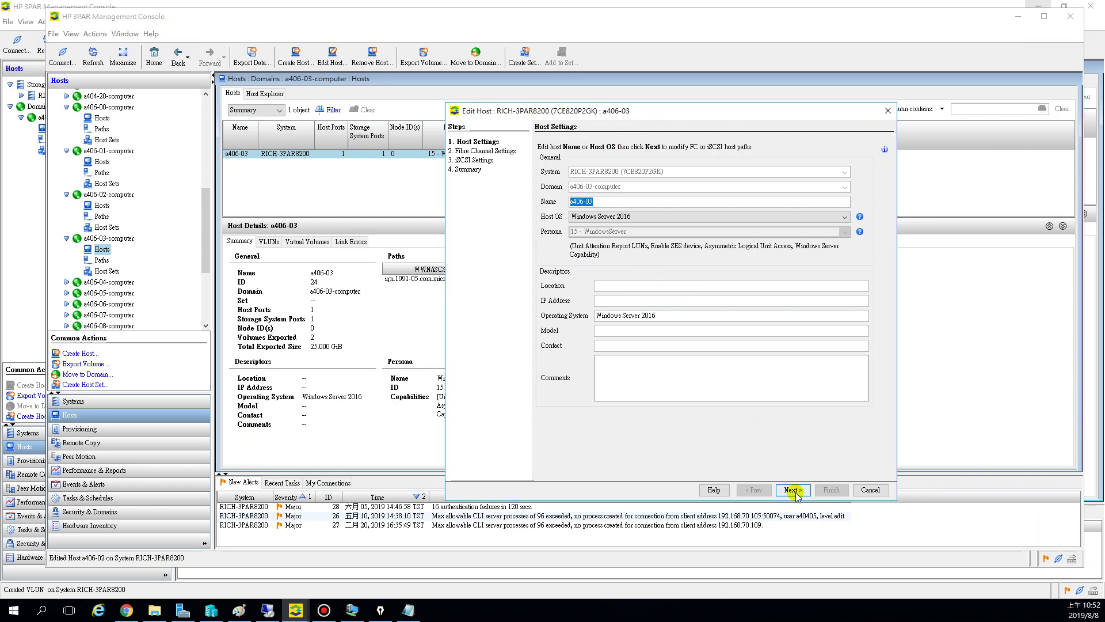
{"action": "left_click", "coordinate": [793, 490]}
{"action": "left_click", "coordinate": [793, 491]}
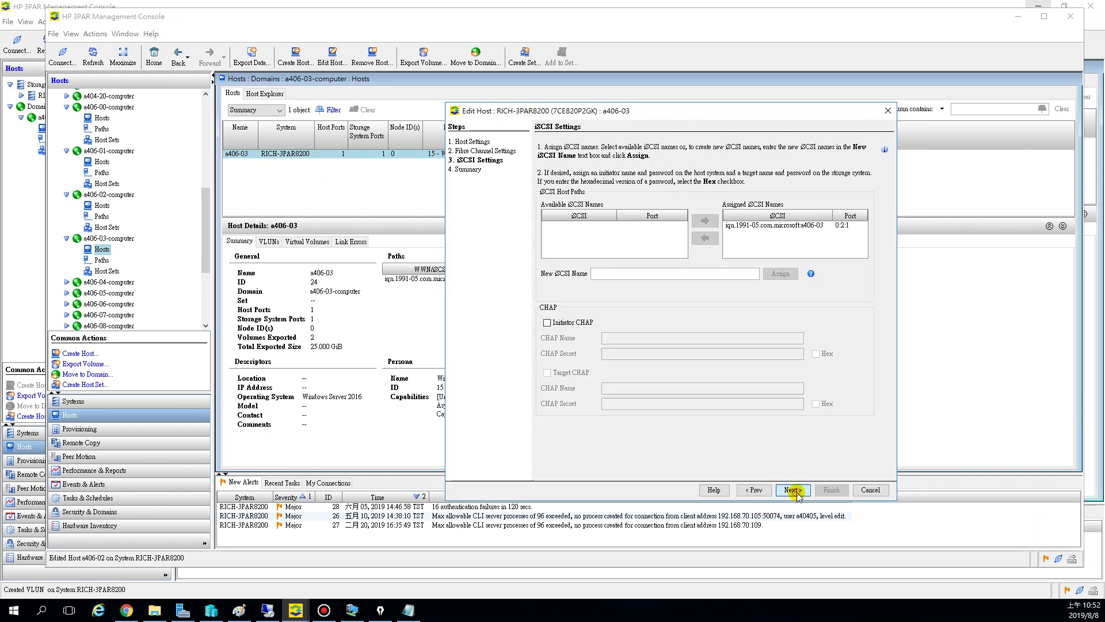
Assign the new iSCSI name iqn.1991-05.com.microsoft:a406-03-2 to host a406-03 and finish the edit.
{"action": "left_click", "coordinate": [757, 225]}
{"action": "left_click", "coordinate": [672, 271]}
{"action": "type", "text": "iqn.1991-05.com.microsoft:a406-00"}
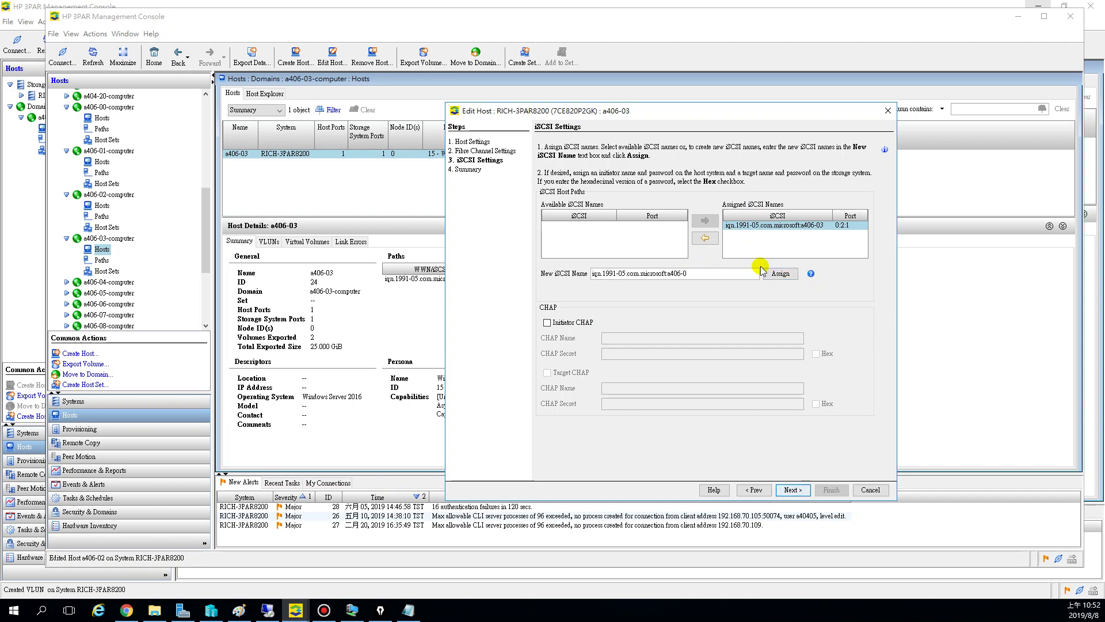
{"action": "type", "text": "3-2"}
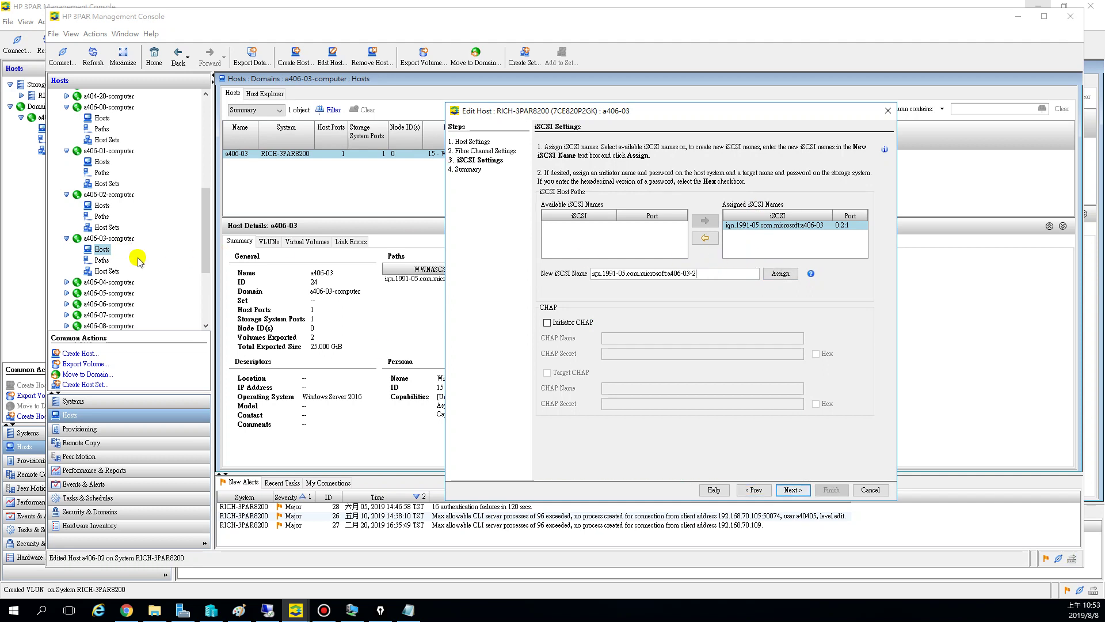
{"action": "left_click", "coordinate": [780, 274]}
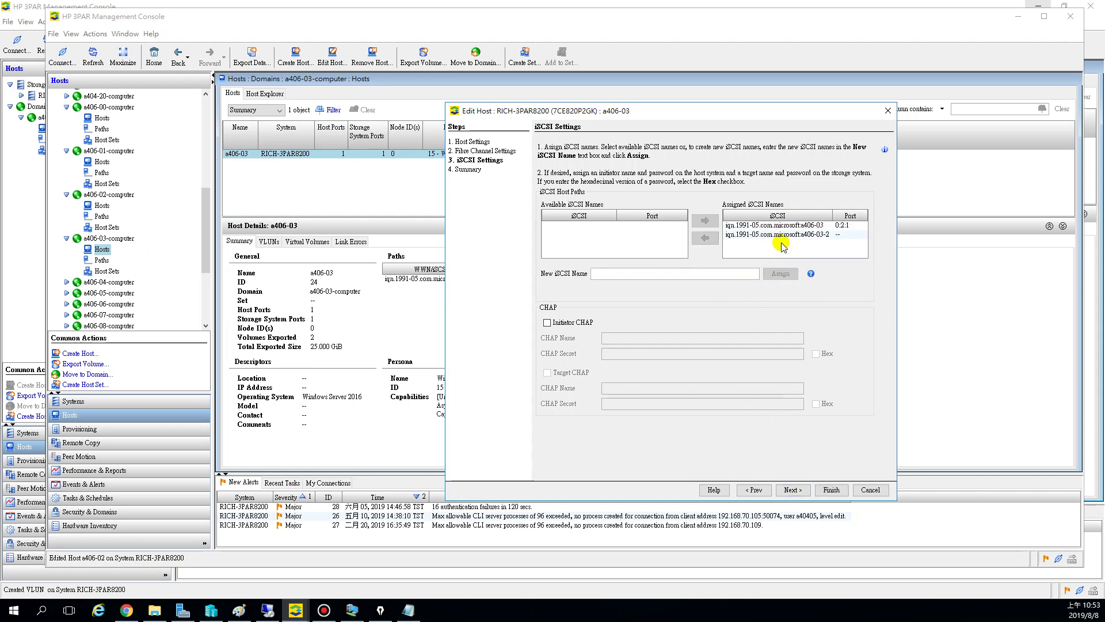
{"action": "left_click", "coordinate": [831, 490]}
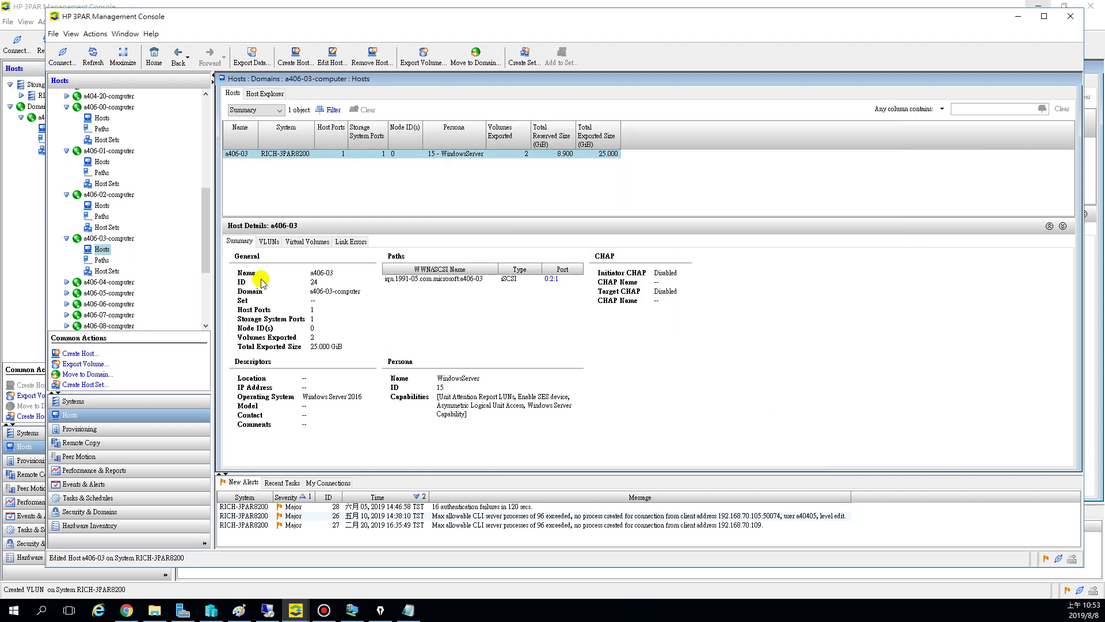
Put both 3PAR console windows out of the way and reposition the 00-Server-1 virtual machine connection window on the desktop.
{"action": "left_click", "coordinate": [109, 282]}
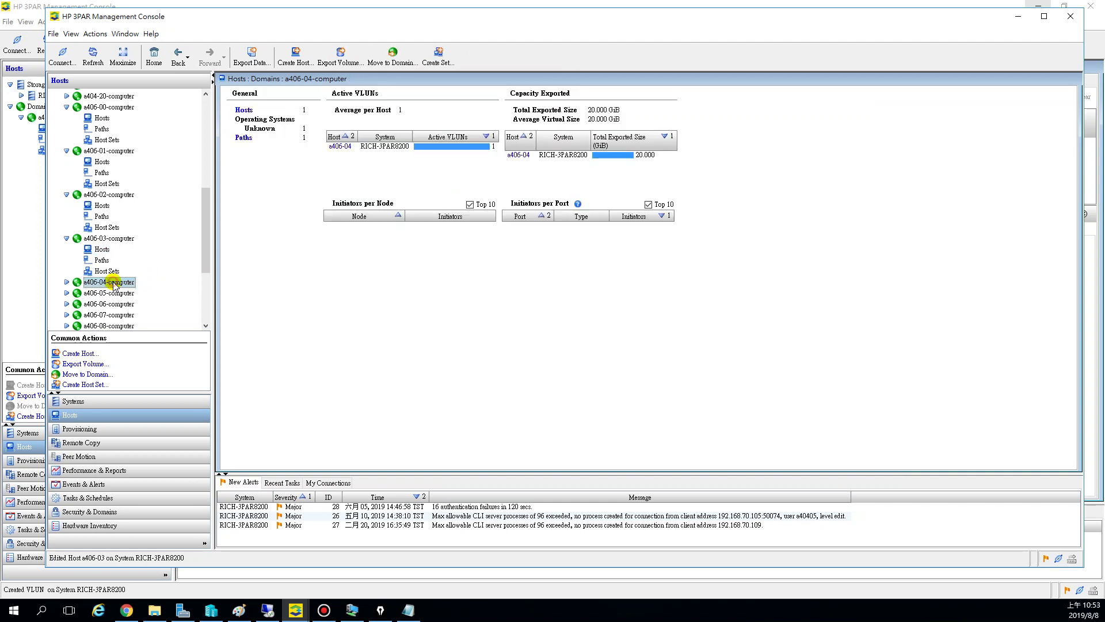
{"action": "left_click", "coordinate": [408, 610]}
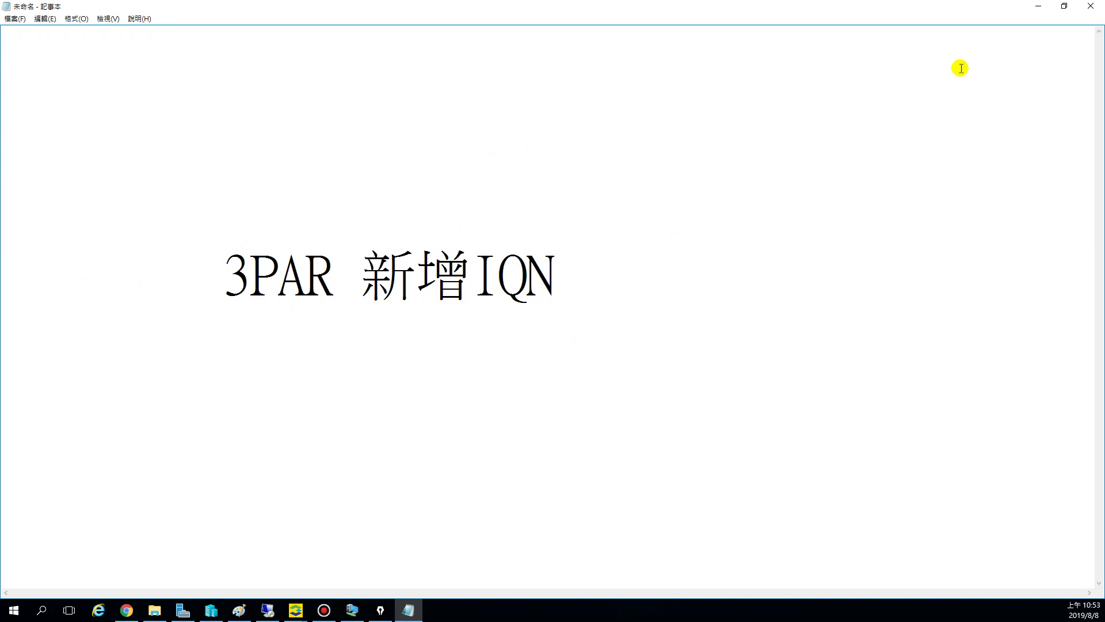
{"action": "left_click", "coordinate": [1037, 6]}
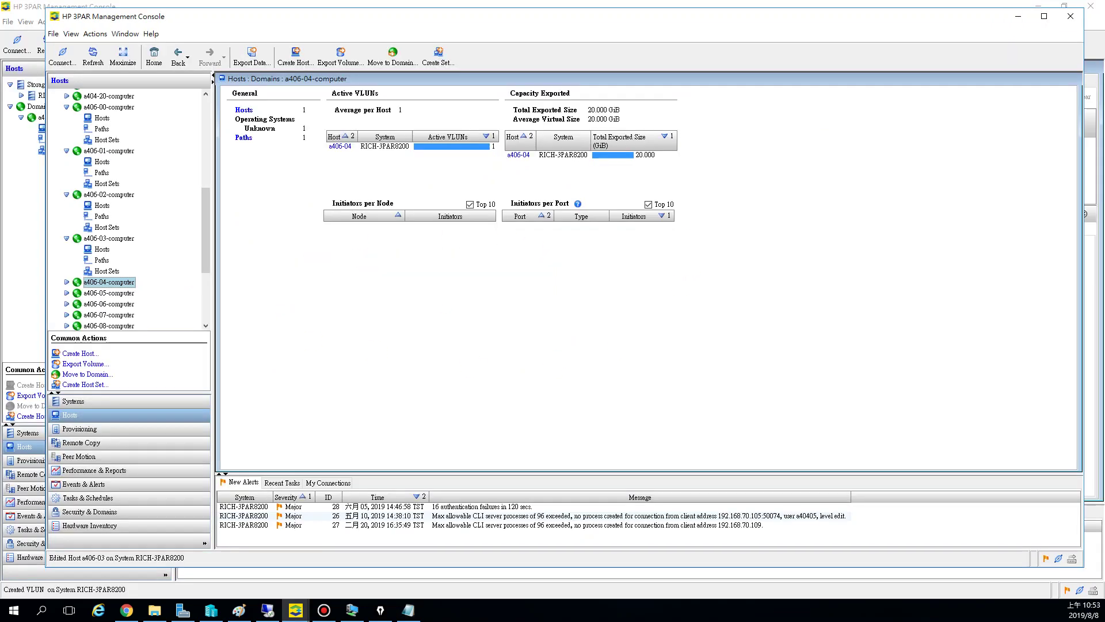
{"action": "left_click", "coordinate": [1019, 16]}
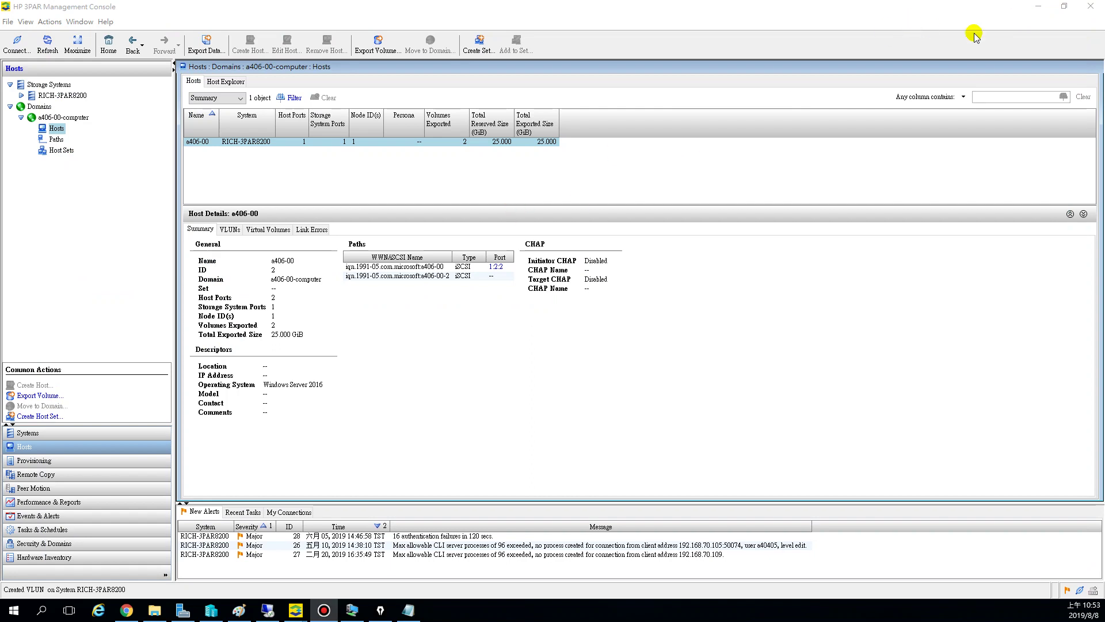
{"action": "left_click", "coordinate": [1036, 7]}
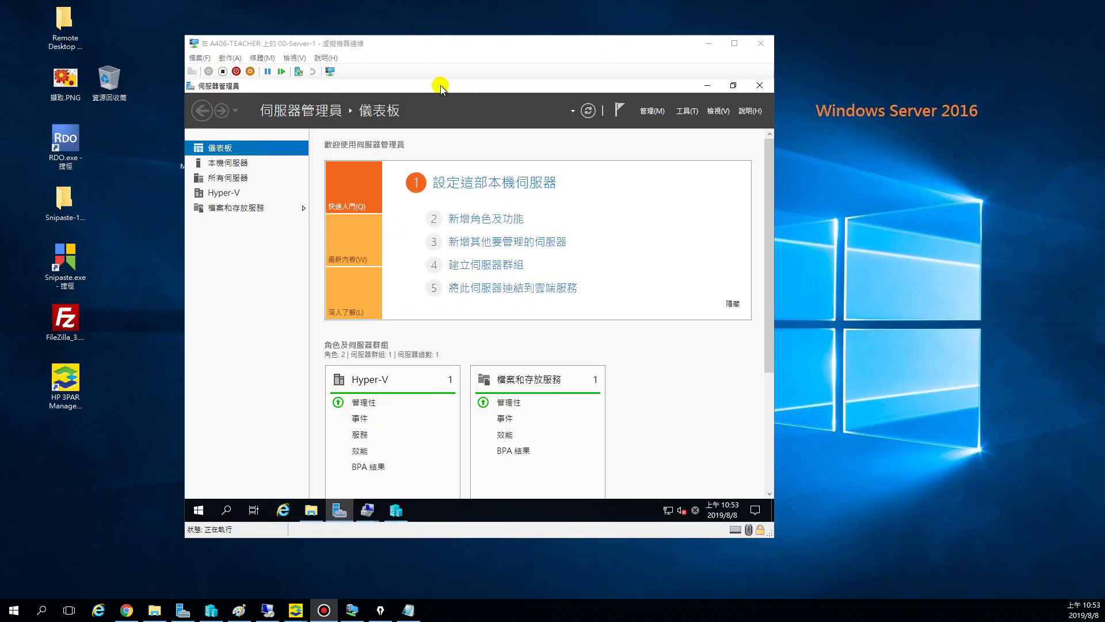
{"action": "left_click_drag", "start_coordinate": [390, 46], "coordinate": [382, 30]}
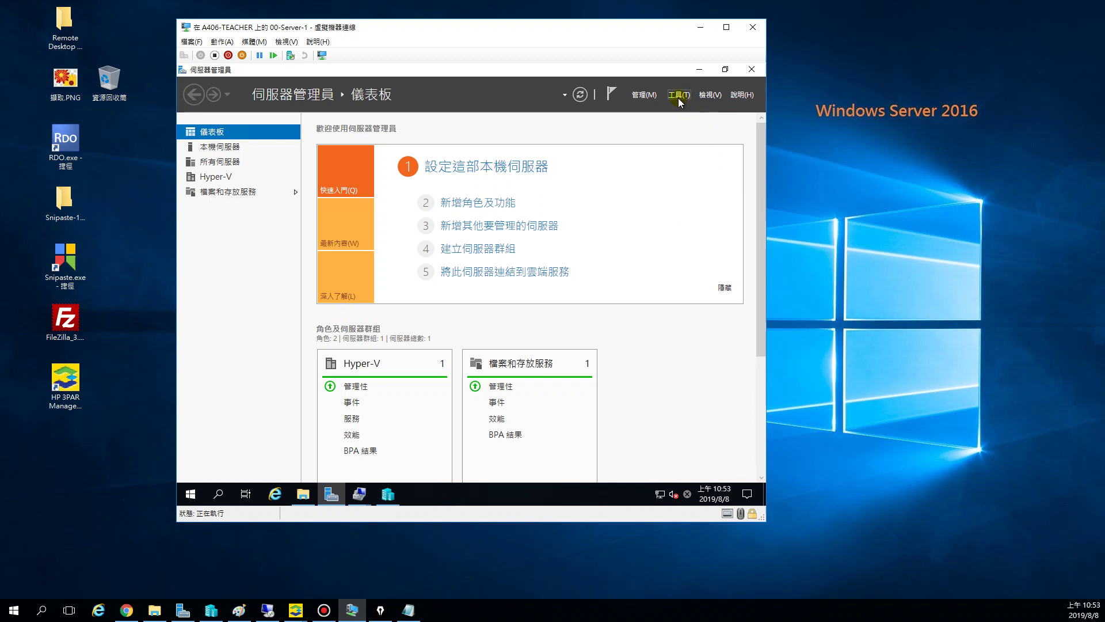
In Hyper-V Manager on 00-SERVER-1, start a new virtual machine and advance to its name and location settings.
{"action": "left_click", "coordinate": [303, 494]}
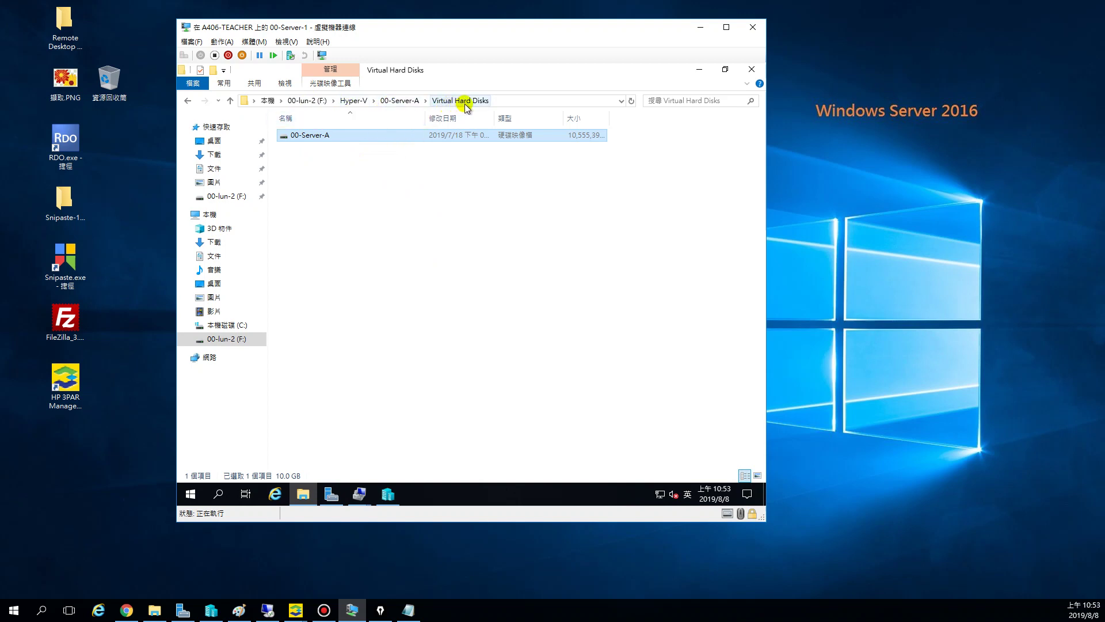
{"action": "left_click", "coordinate": [388, 494]}
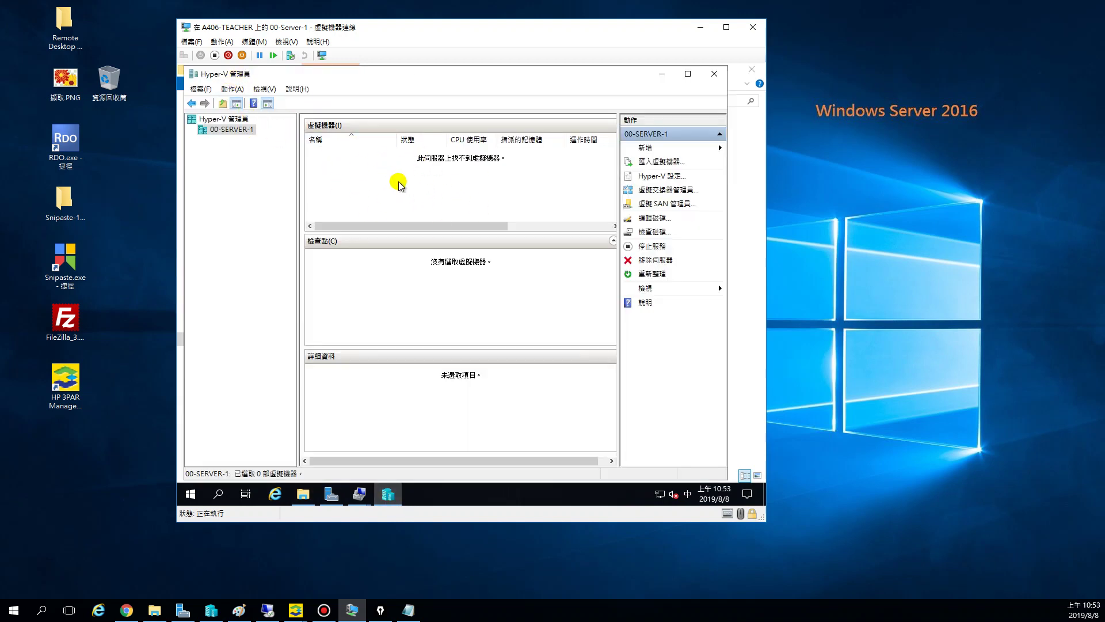
{"action": "left_click", "coordinate": [668, 147]}
{"action": "left_click", "coordinate": [716, 149]}
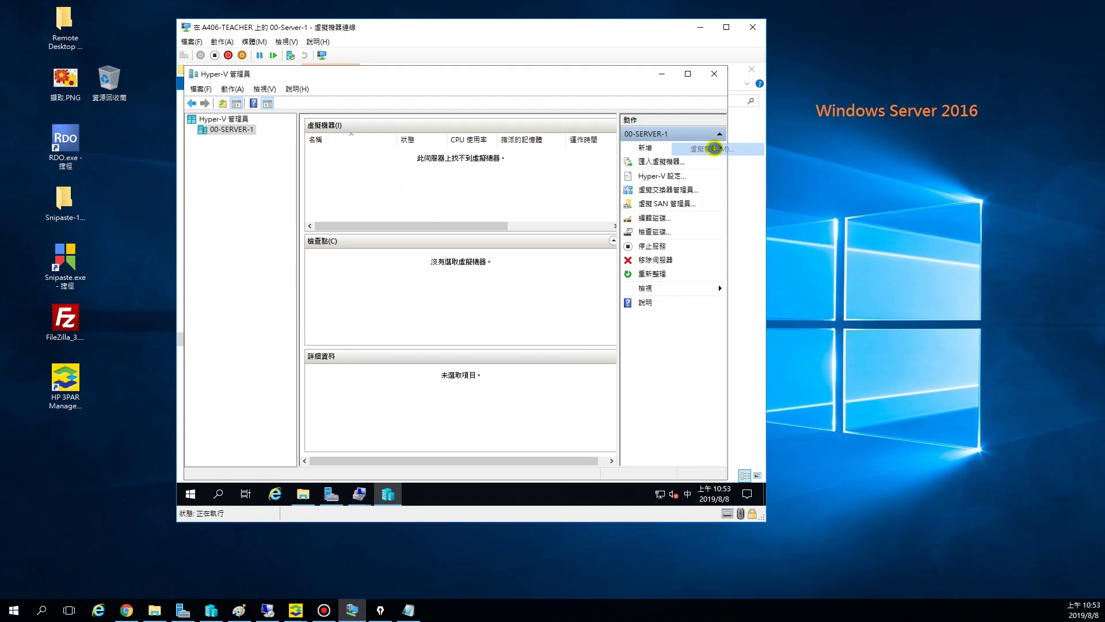
{"action": "left_click", "coordinate": [567, 409]}
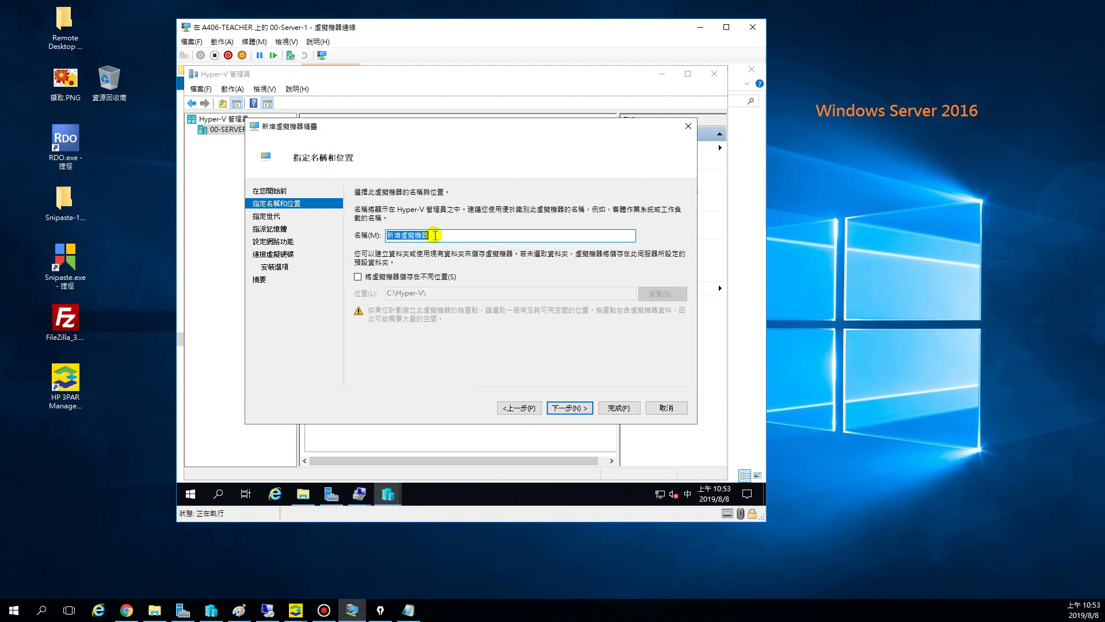
Copy the name of the virtual disk file on drive F and name the new virtual machine 00-Server-A.
{"action": "left_click", "coordinate": [303, 494]}
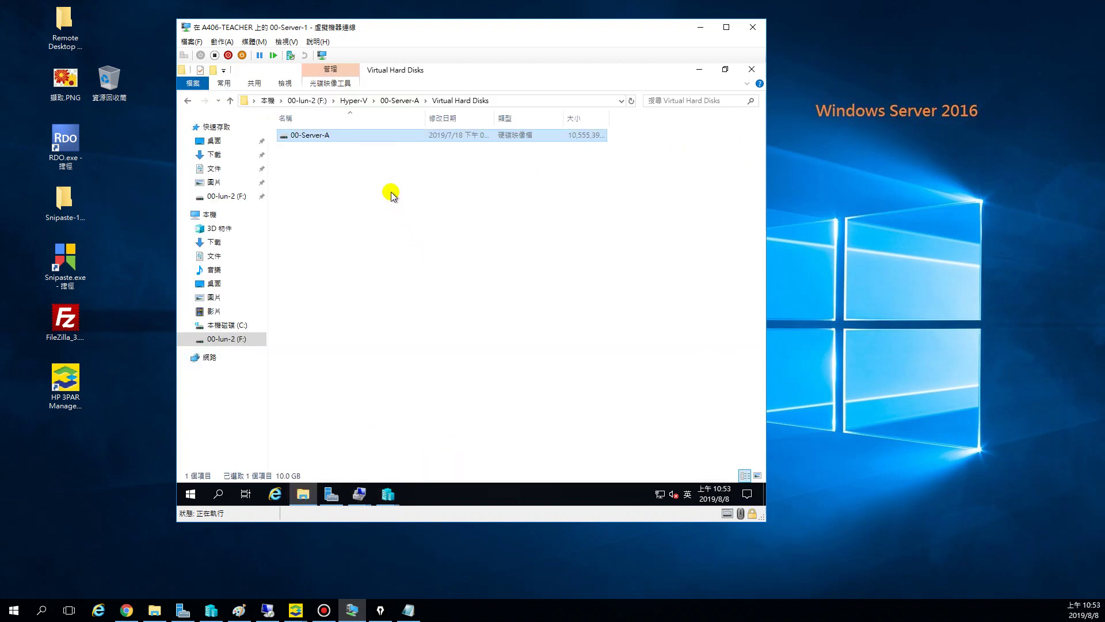
{"action": "left_click", "coordinate": [332, 135]}
{"action": "key", "text": "ctrl+c"}
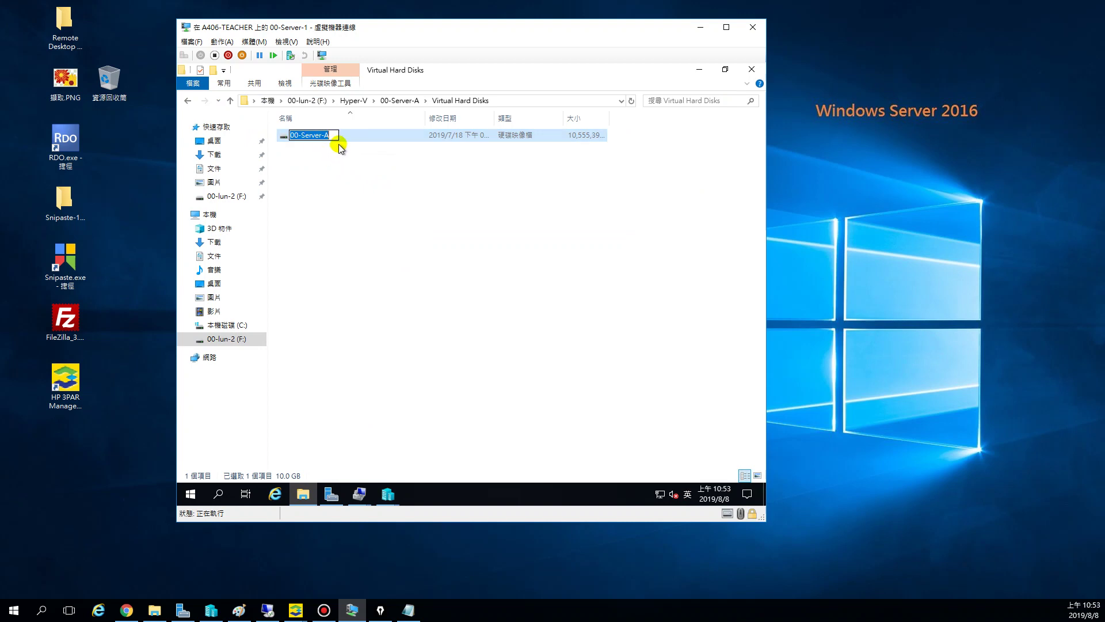
{"action": "left_click", "coordinate": [369, 190]}
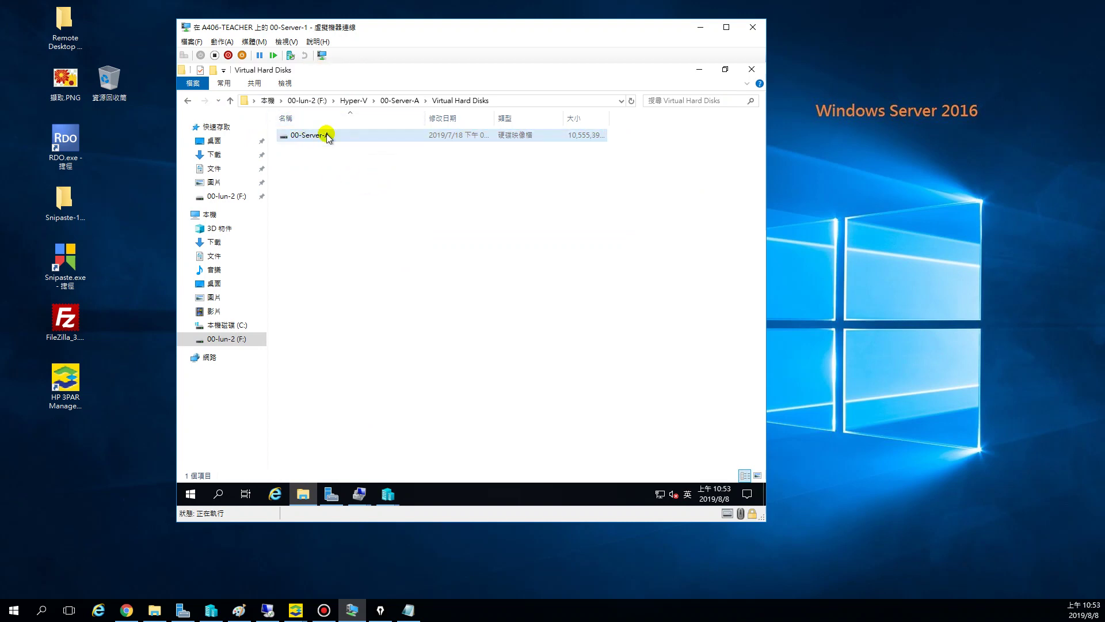
{"action": "left_click", "coordinate": [699, 69]}
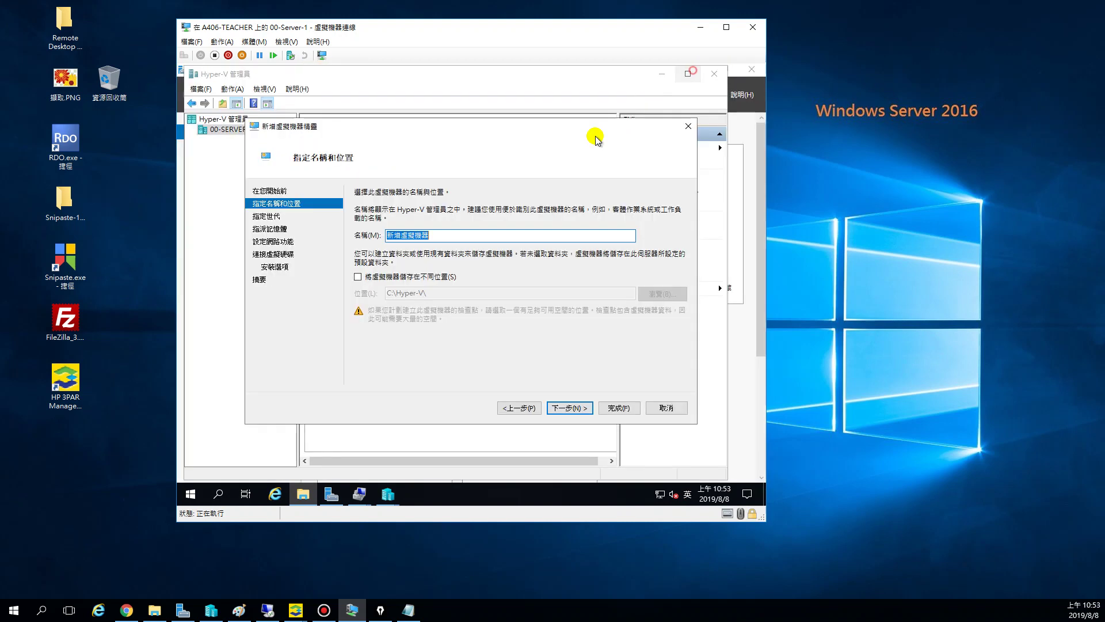
{"action": "key", "text": "ctrl+v"}
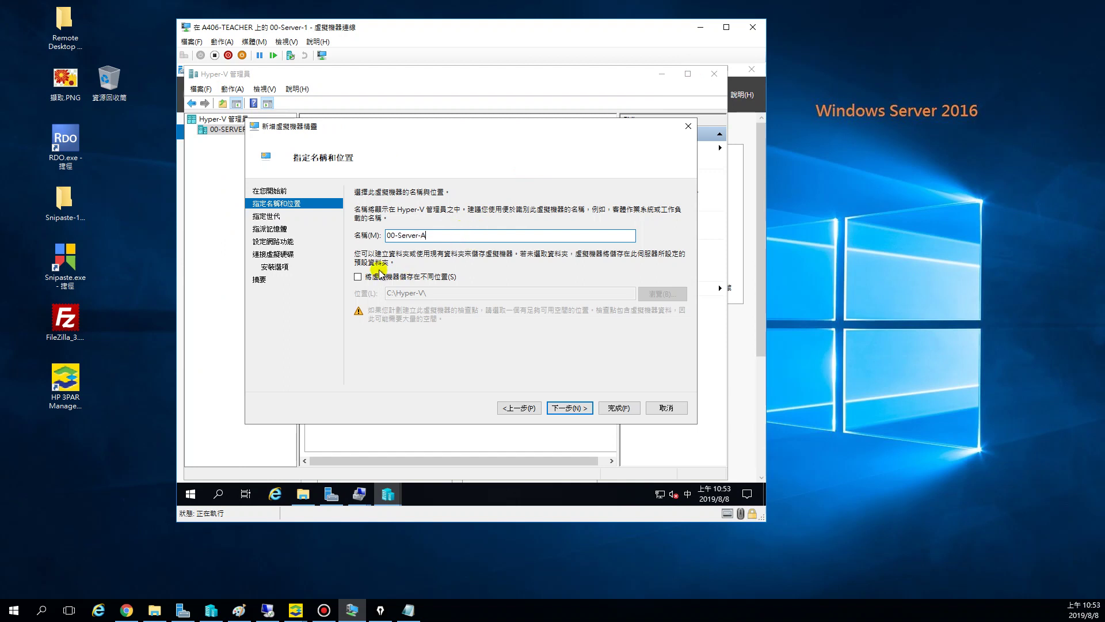
Store the virtual machine in a different location, F:\Hyper-V\, checking it against the folders on drive F, and continue to the generation choice.
{"action": "left_click", "coordinate": [358, 278]}
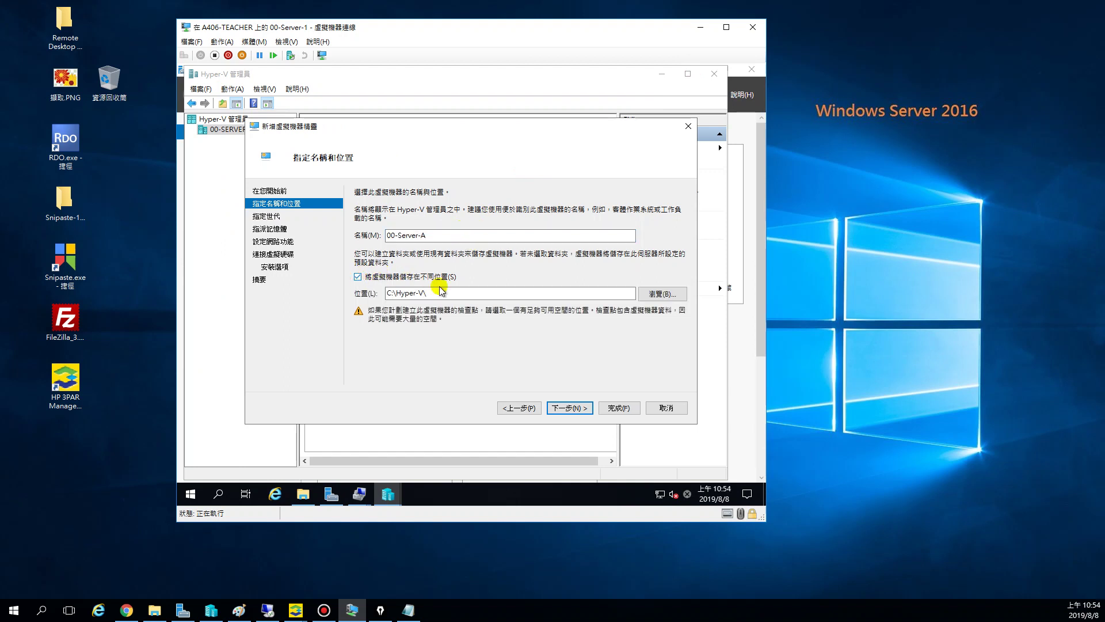
{"action": "left_click", "coordinate": [422, 294]}
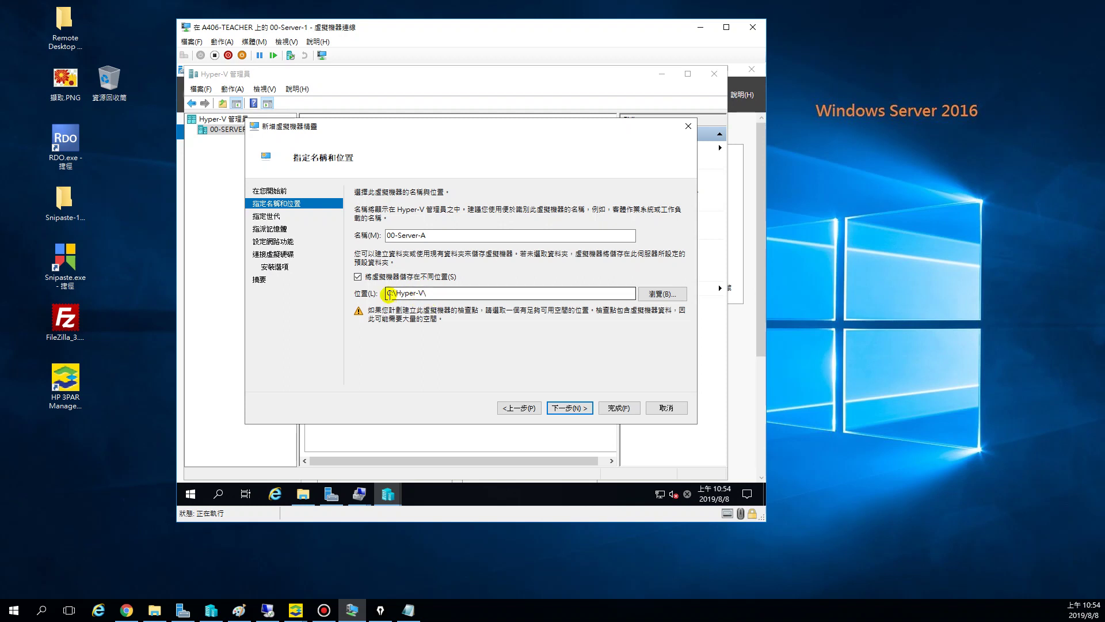
{"action": "key", "text": "Delete"}
{"action": "type", "text": "F"}
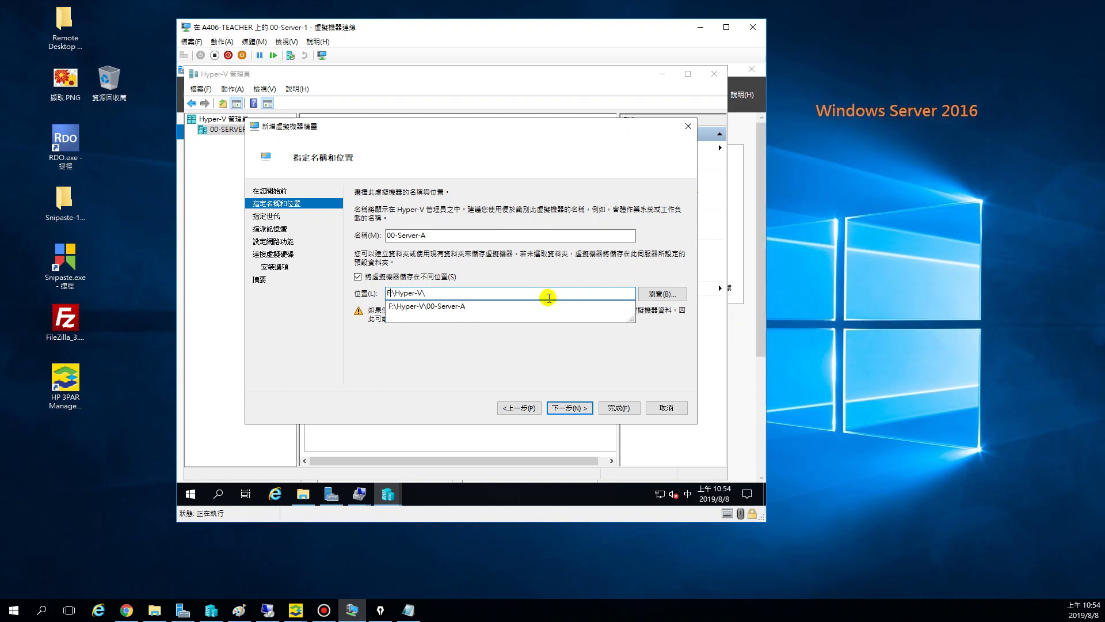
{"action": "left_click", "coordinate": [570, 363]}
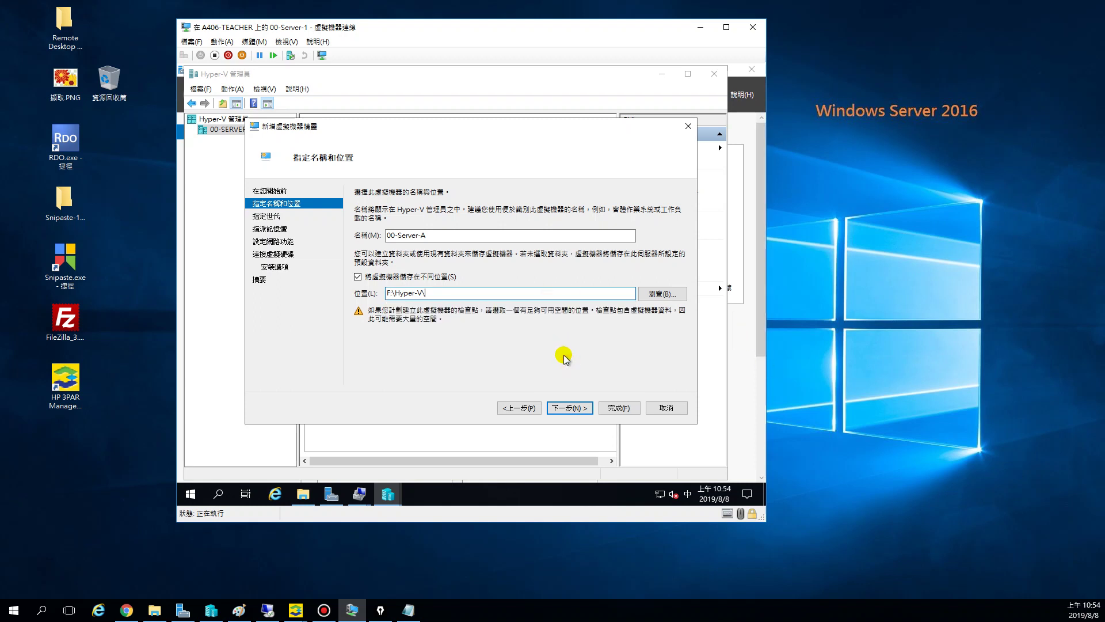
{"action": "left_click_drag", "start_coordinate": [430, 293], "coordinate": [406, 294]}
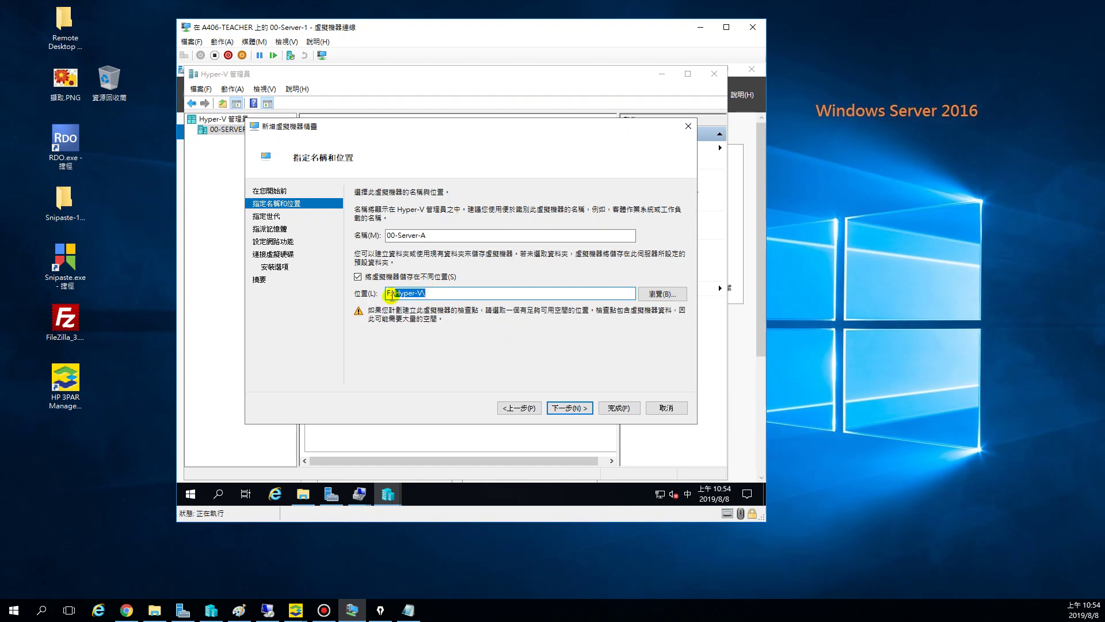
{"action": "left_click", "coordinate": [303, 494]}
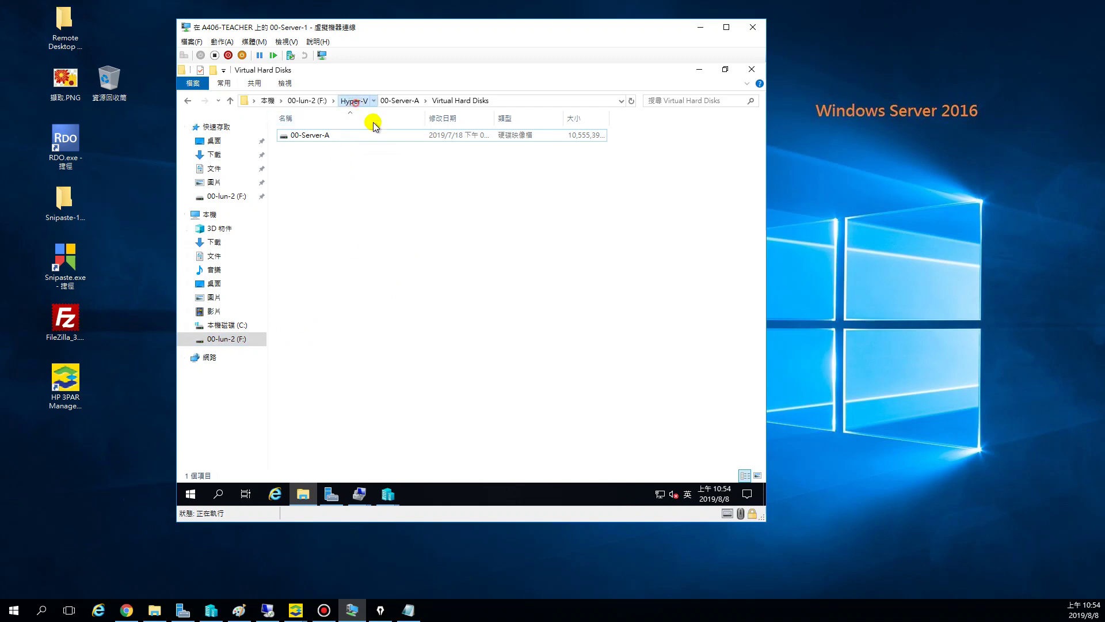
{"action": "left_click", "coordinate": [363, 101]}
{"action": "left_click", "coordinate": [311, 100]}
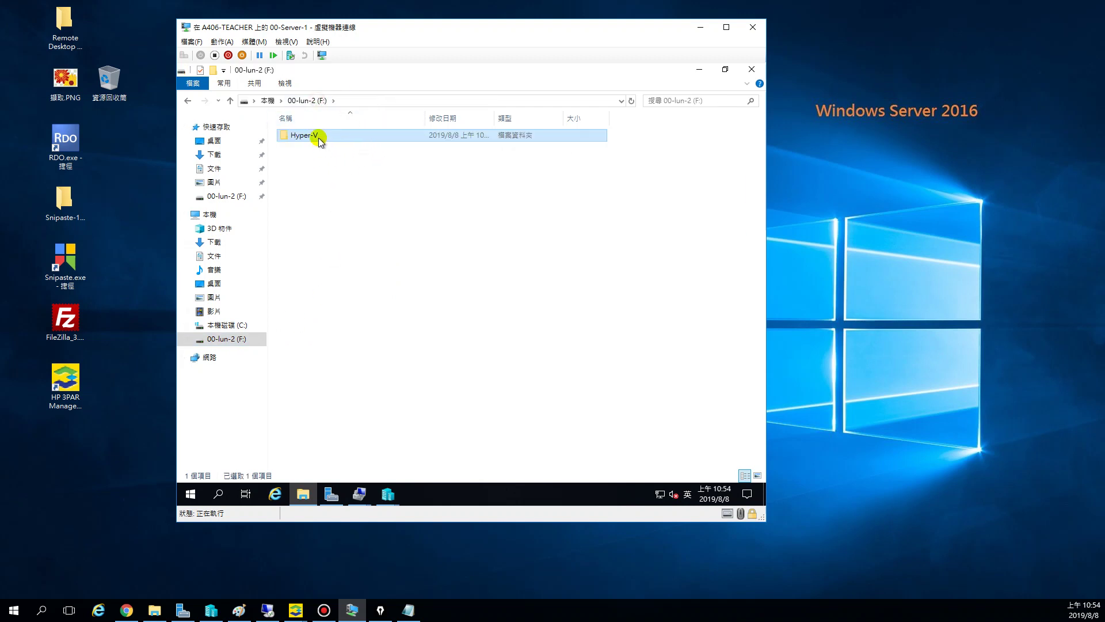
{"action": "left_click", "coordinate": [699, 69]}
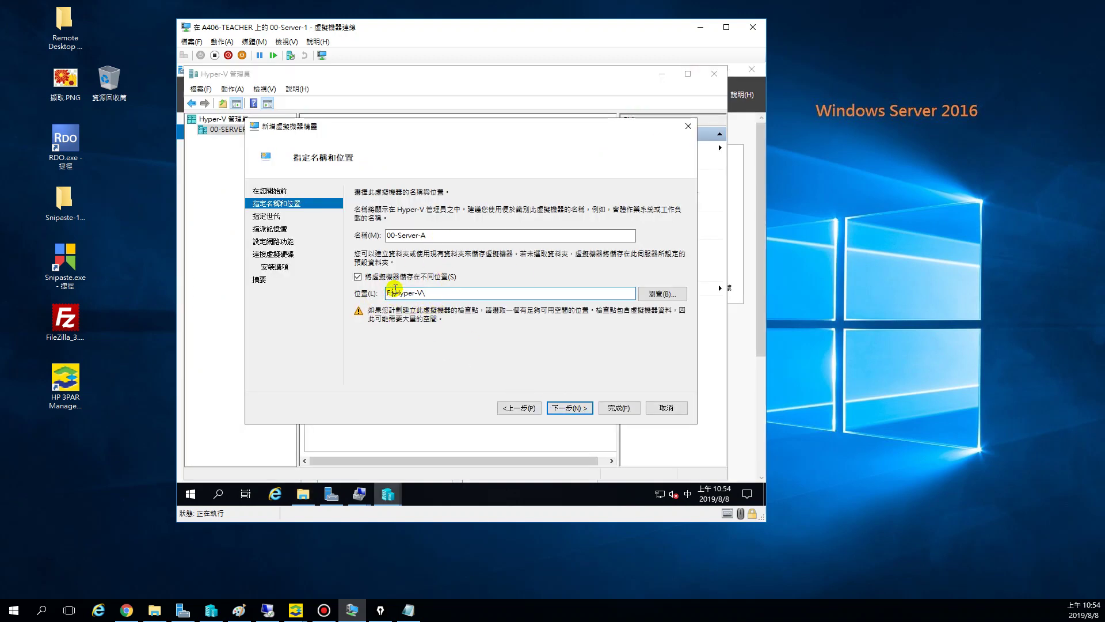
{"action": "left_click", "coordinate": [570, 408]}
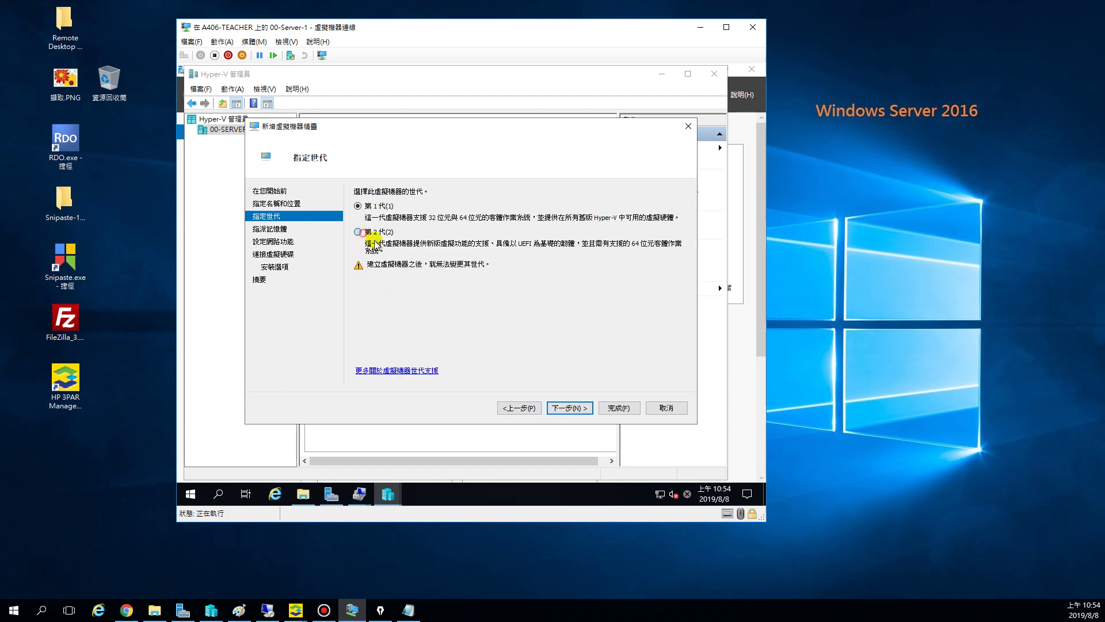
Accept the generation choice and enable dynamic memory for the virtual machine, keeping the startup memory at 1024 MB.
{"action": "left_click", "coordinate": [583, 407]}
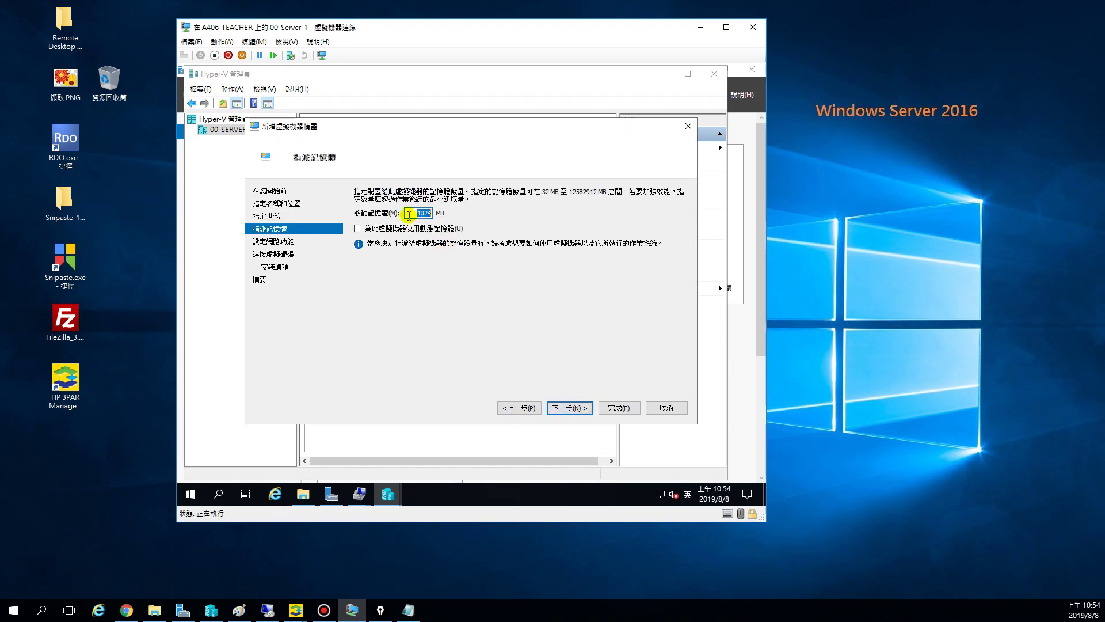
{"action": "left_click", "coordinate": [574, 409]}
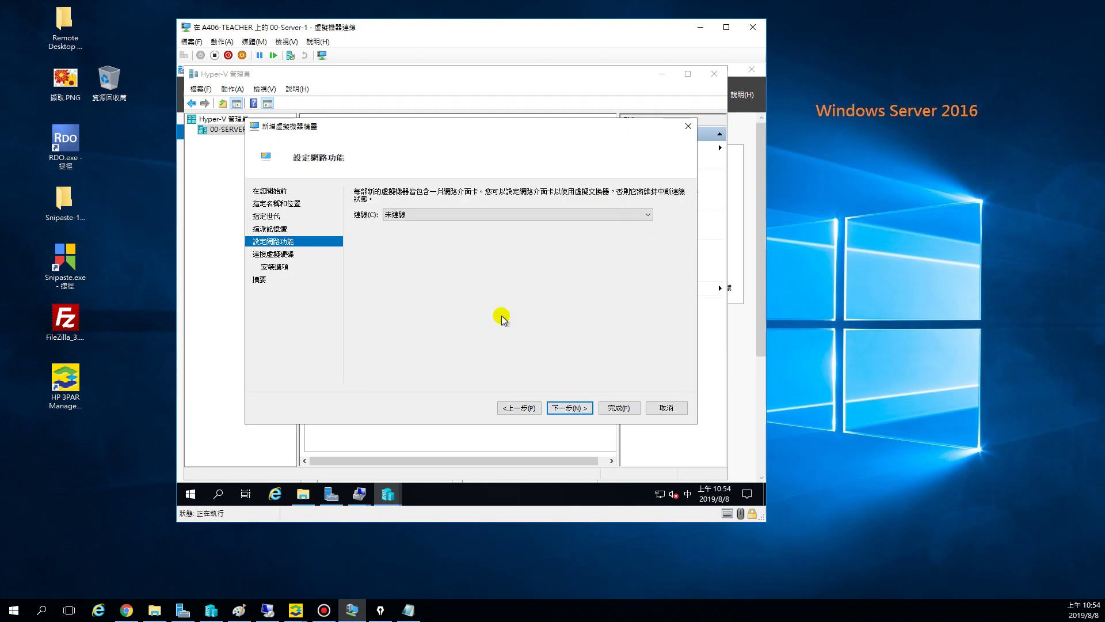
{"action": "left_click", "coordinate": [521, 407]}
{"action": "left_click", "coordinate": [373, 229]}
{"action": "left_click", "coordinate": [569, 408]}
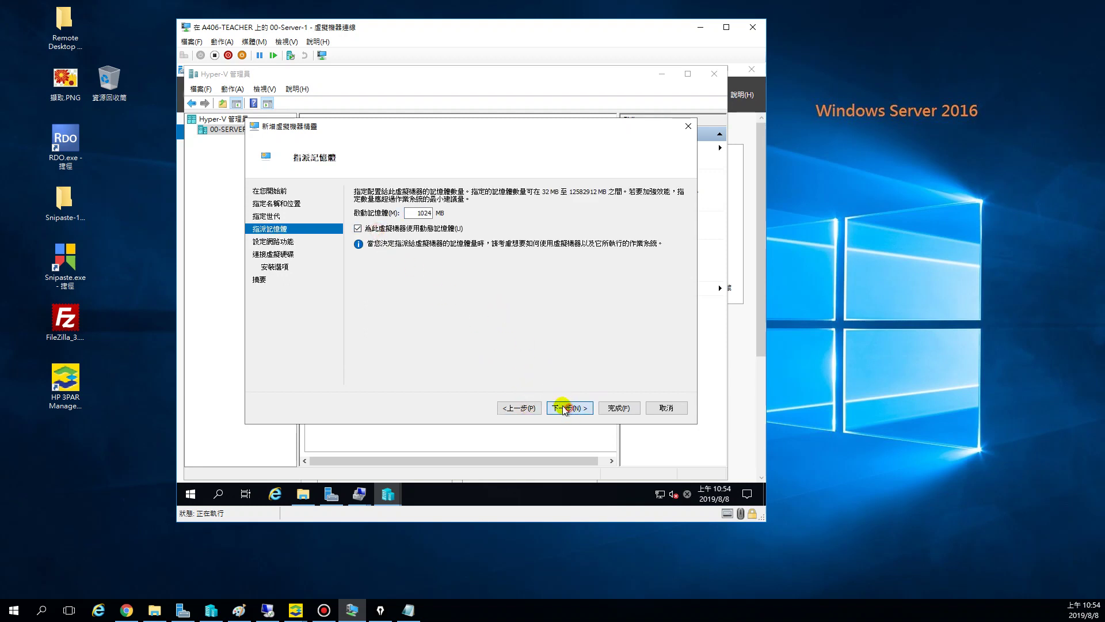
Connect the virtual machine's network adapter to 90-外部交換器 and continue to the virtual hard disk settings.
{"action": "left_click", "coordinate": [423, 223]}
{"action": "left_click", "coordinate": [414, 234]}
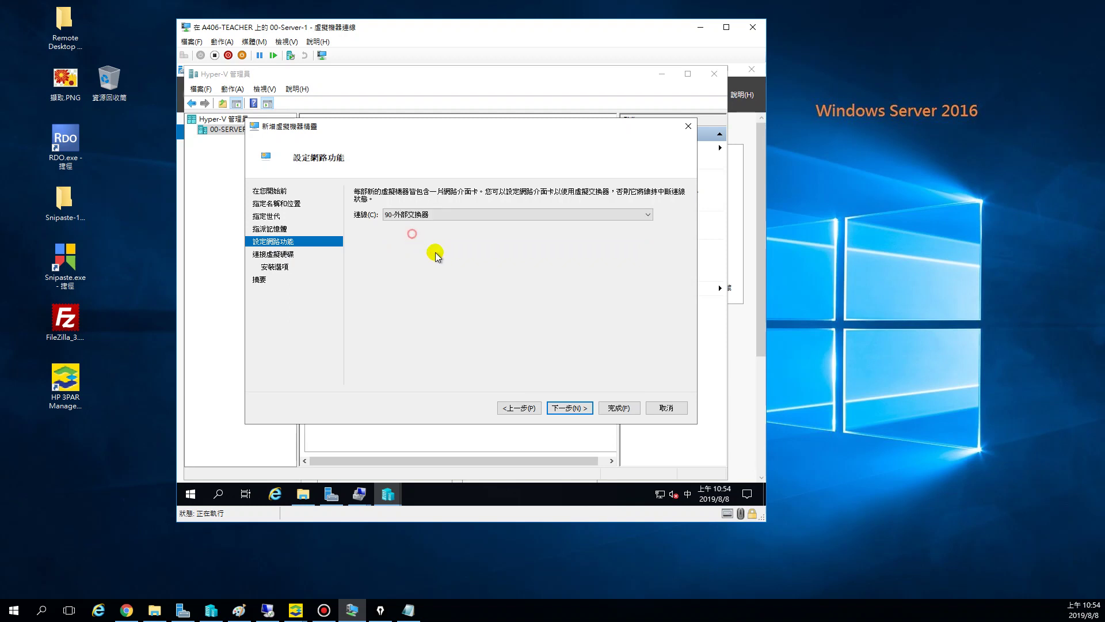
{"action": "left_click", "coordinate": [557, 409]}
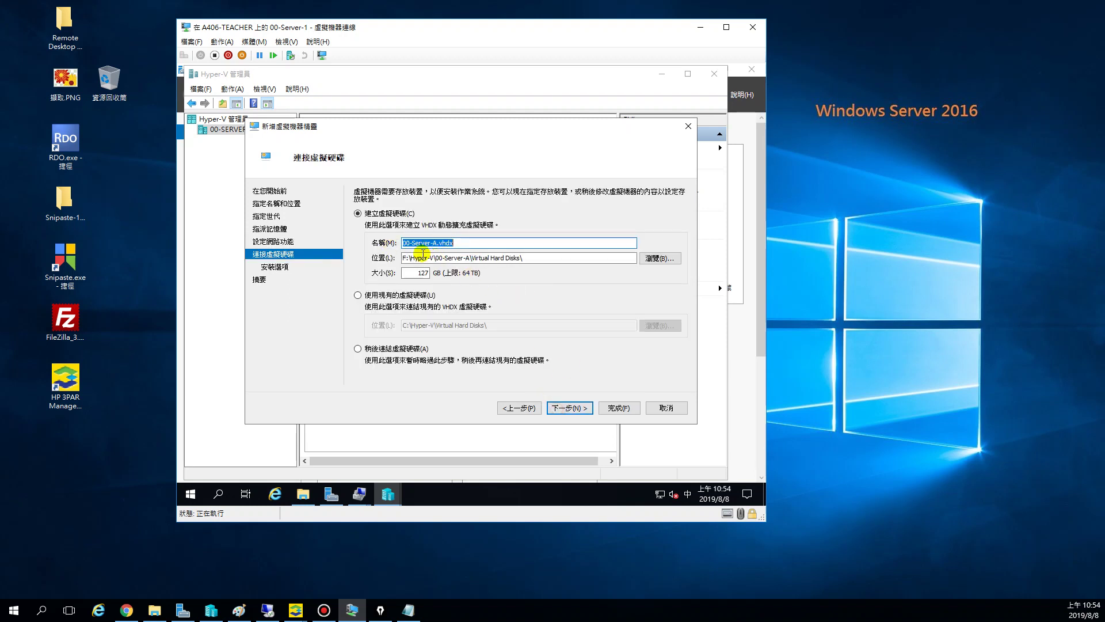
Use the existing virtual hard disk F:\Hyper-V\00-Server-A\Virtual Hard Disks\00-Server-A.vhdx for the new virtual machine.
{"action": "left_click", "coordinate": [403, 295]}
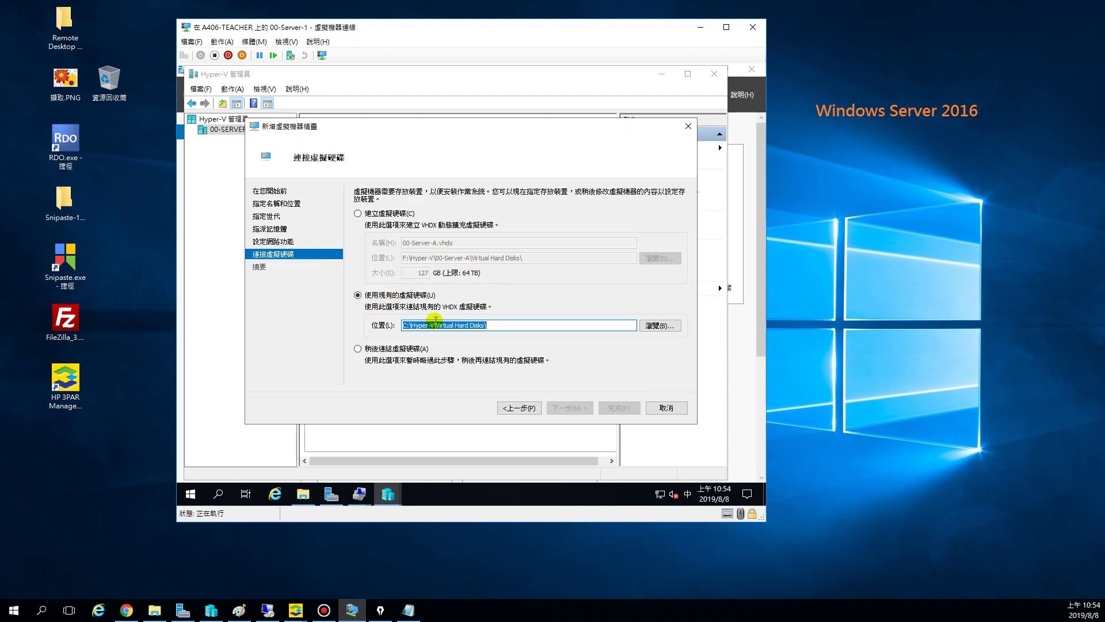
{"action": "left_click", "coordinate": [666, 329]}
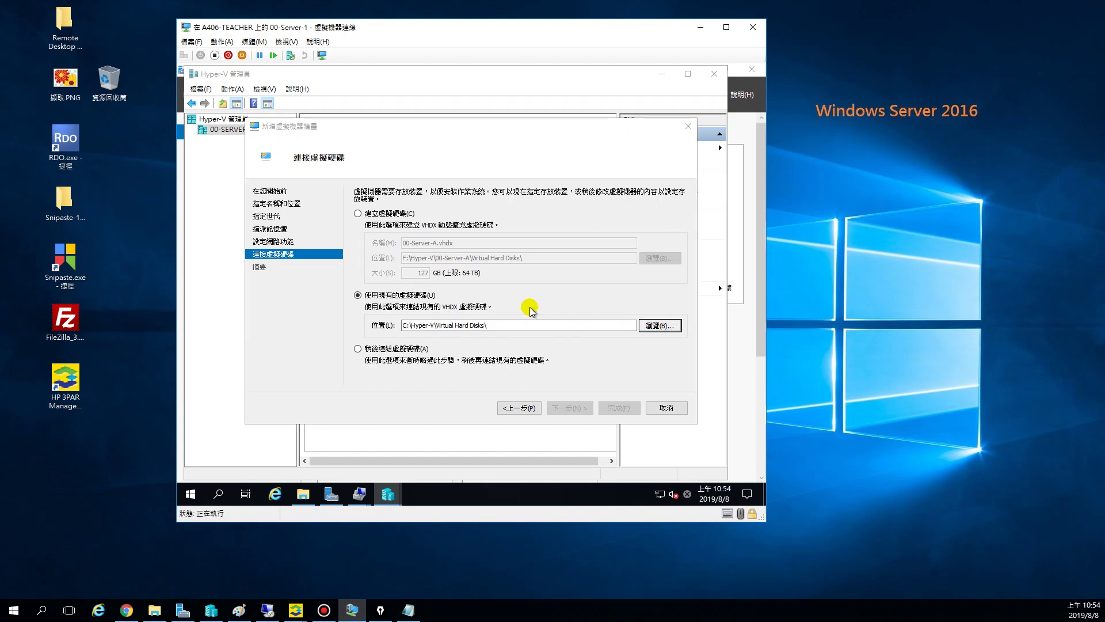
{"action": "left_click", "coordinate": [315, 332]}
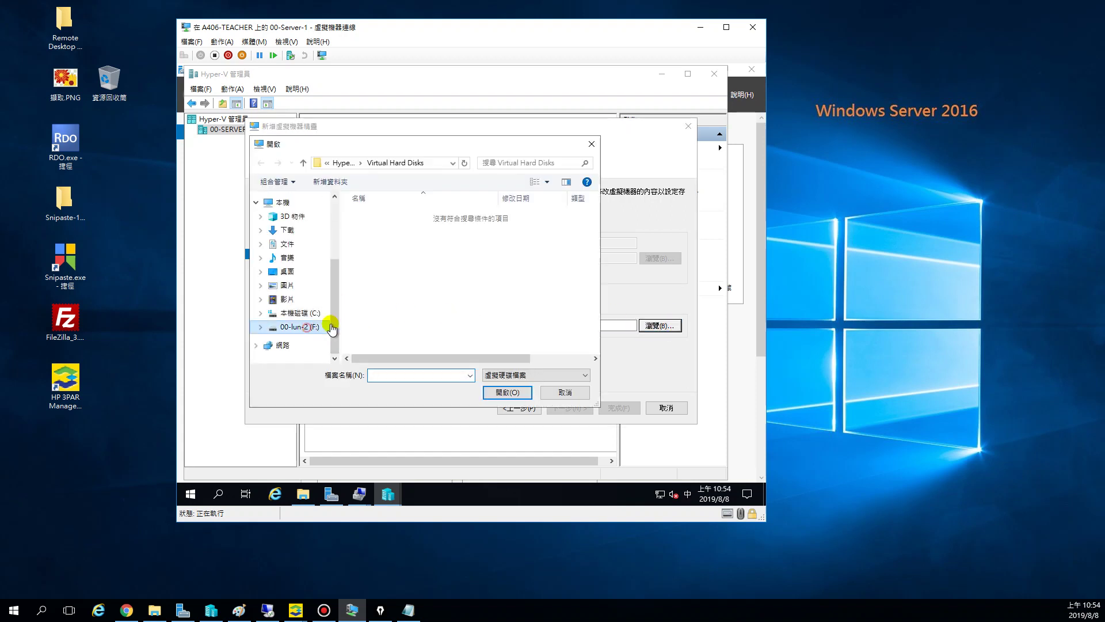
{"action": "double_click", "coordinate": [373, 217]}
{"action": "double_click", "coordinate": [374, 216]}
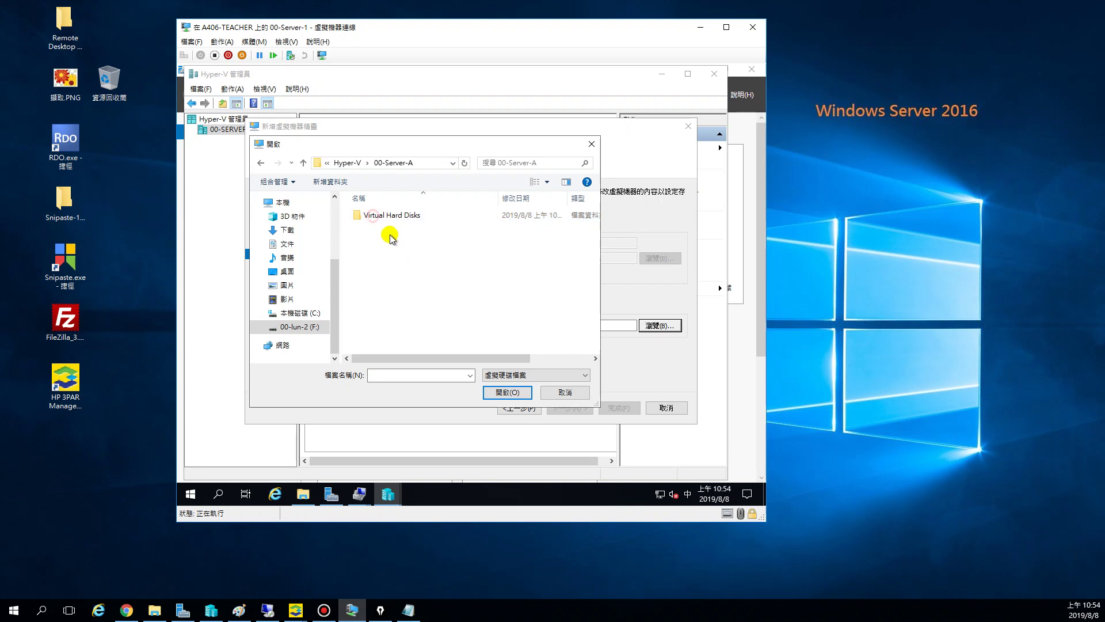
{"action": "double_click", "coordinate": [374, 216]}
{"action": "double_click", "coordinate": [373, 216]}
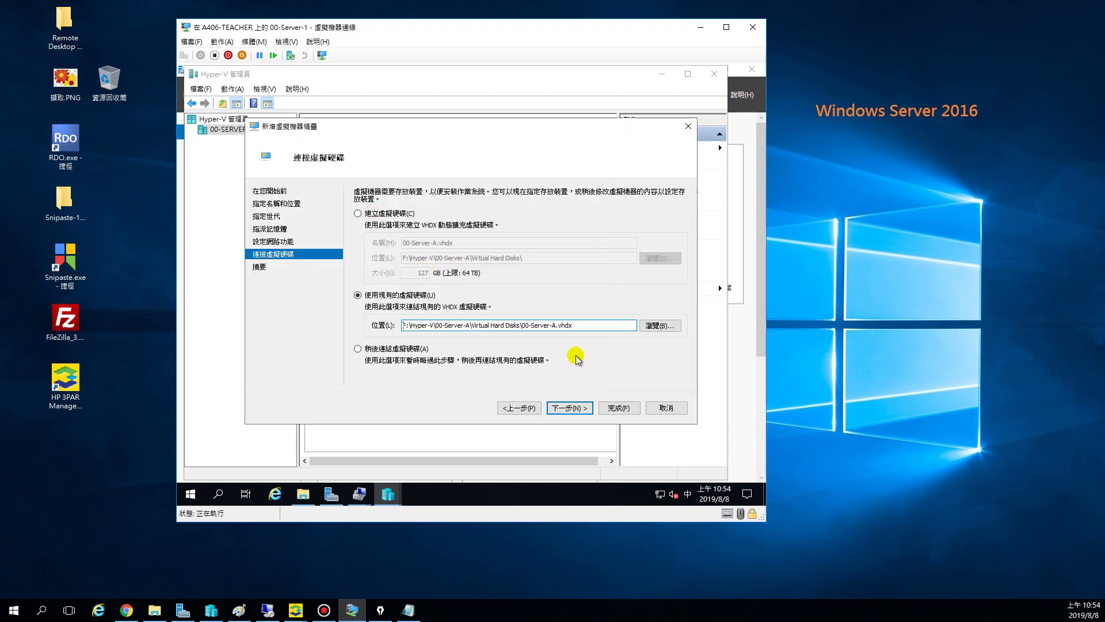
Check the virtual hard disk path, continue to the summary and finish creating the virtual machine 00-Server-A.
{"action": "left_click_drag", "start_coordinate": [578, 326], "coordinate": [383, 327]}
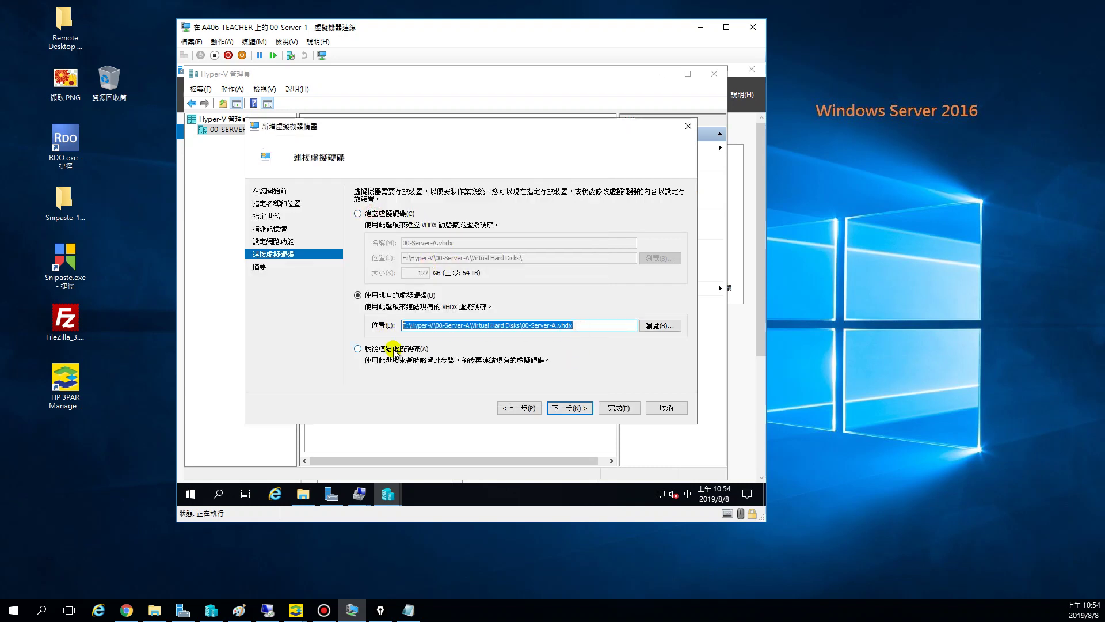
{"action": "left_click_drag", "start_coordinate": [593, 324], "coordinate": [530, 324]}
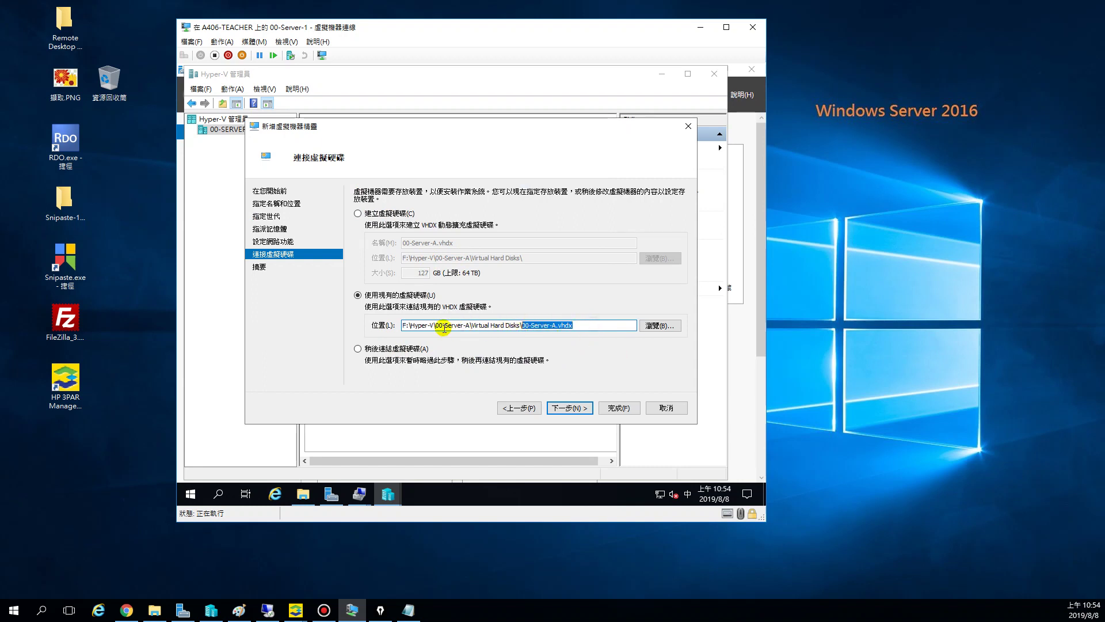
{"action": "left_click", "coordinate": [568, 407]}
{"action": "left_click", "coordinate": [618, 408]}
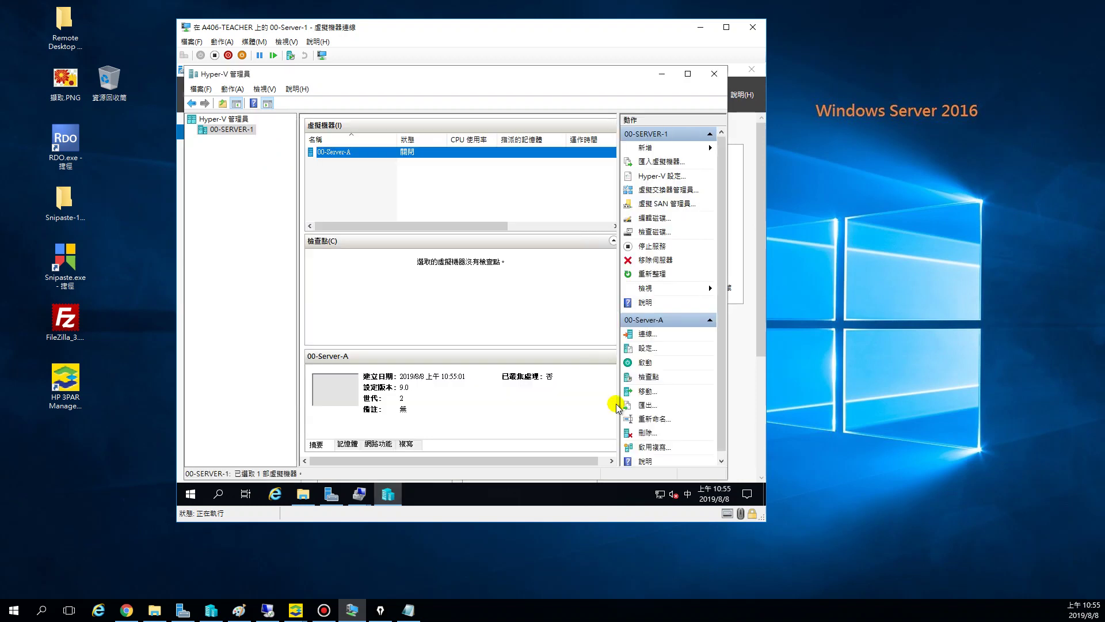
Limit the maximum dynamic memory of 00-Server-A to 1024 MB in its settings and save them.
{"action": "right_click", "coordinate": [344, 150]}
{"action": "left_click", "coordinate": [374, 179]}
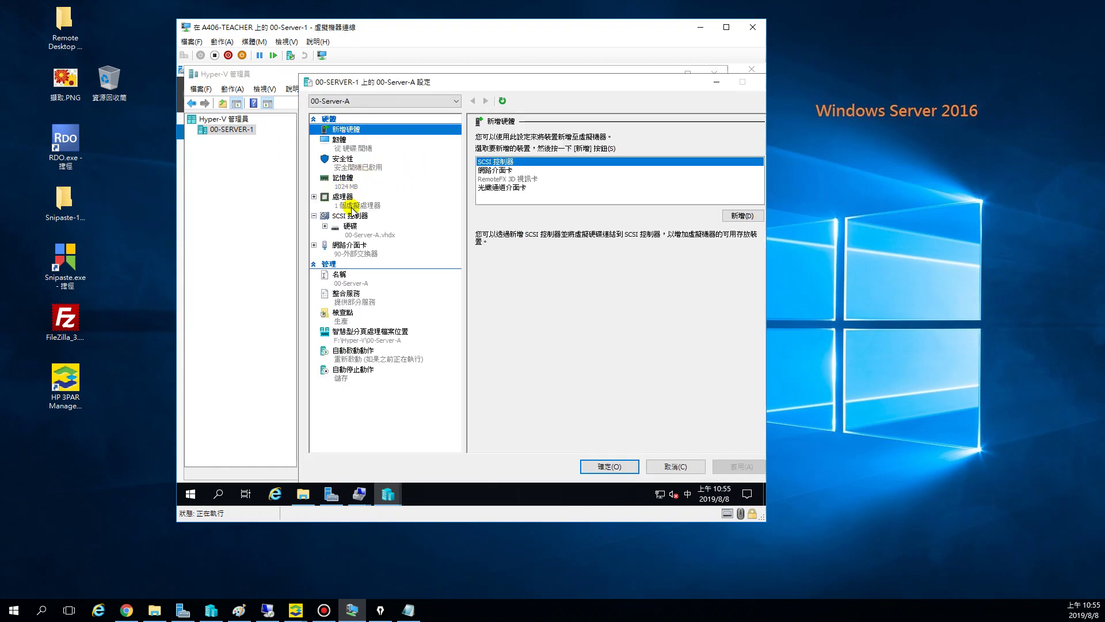
{"action": "left_click", "coordinate": [346, 180]}
{"action": "double_click", "coordinate": [576, 226]}
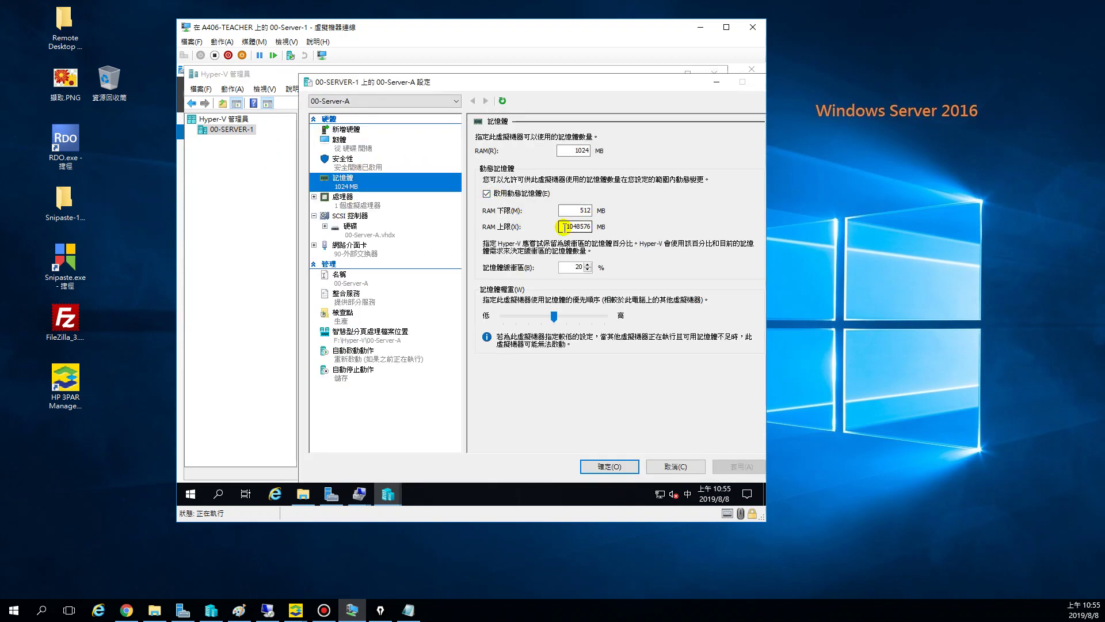
{"action": "type", "text": "1024"}
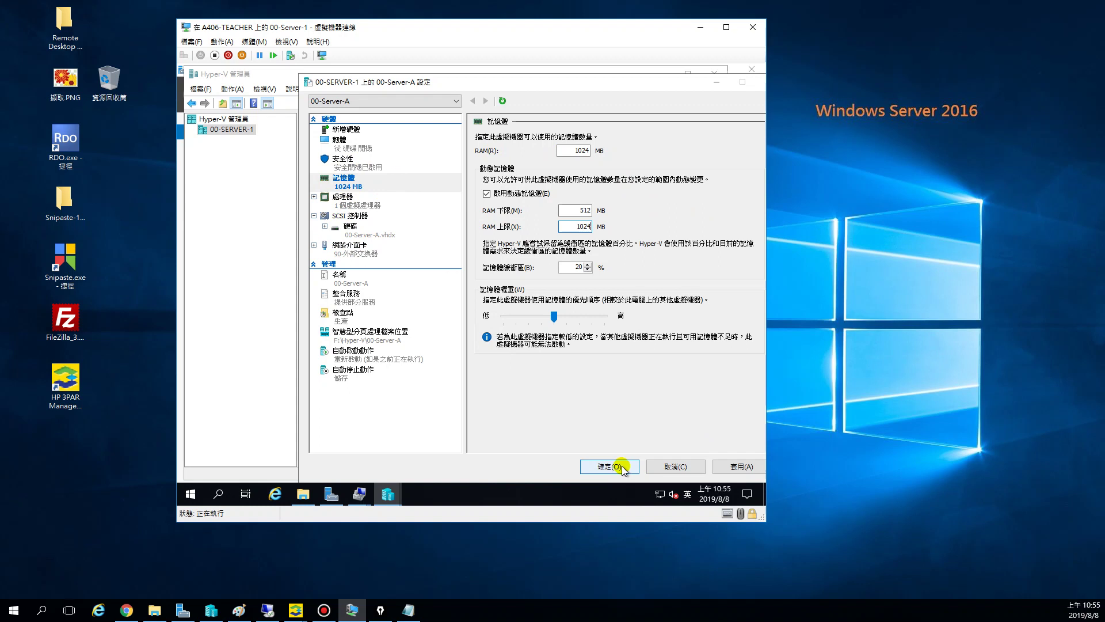
{"action": "left_click", "coordinate": [621, 465]}
Connect to the virtual machine 00-Server-A, start it, and reposition the 00-Server-1 connection window on the desktop.
{"action": "left_click", "coordinate": [332, 153]}
{"action": "right_click", "coordinate": [334, 153]}
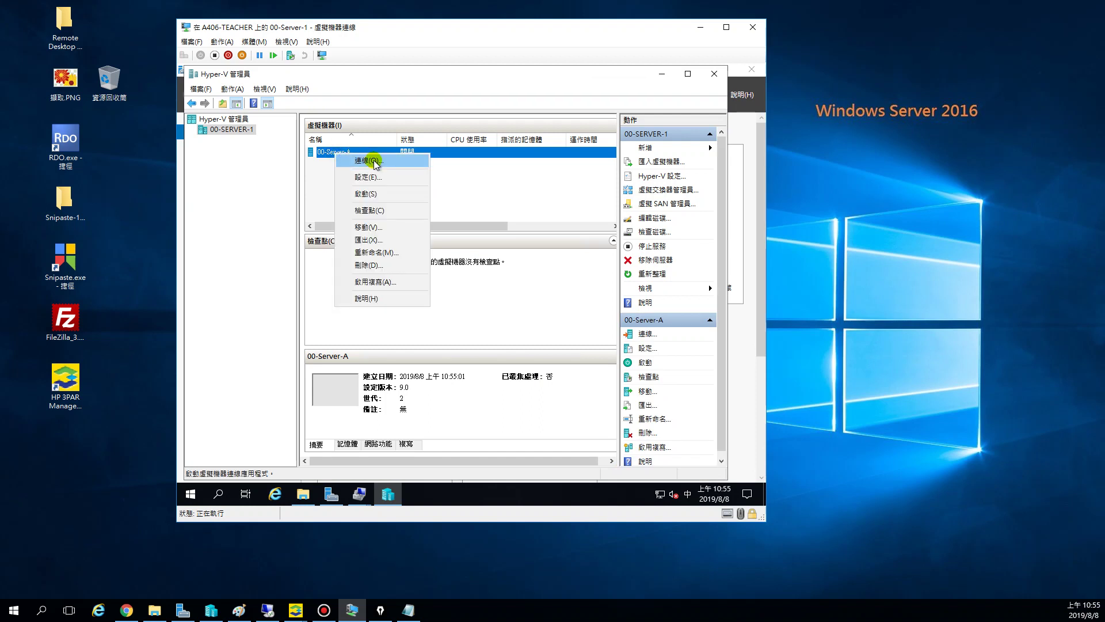
{"action": "left_click", "coordinate": [369, 161]}
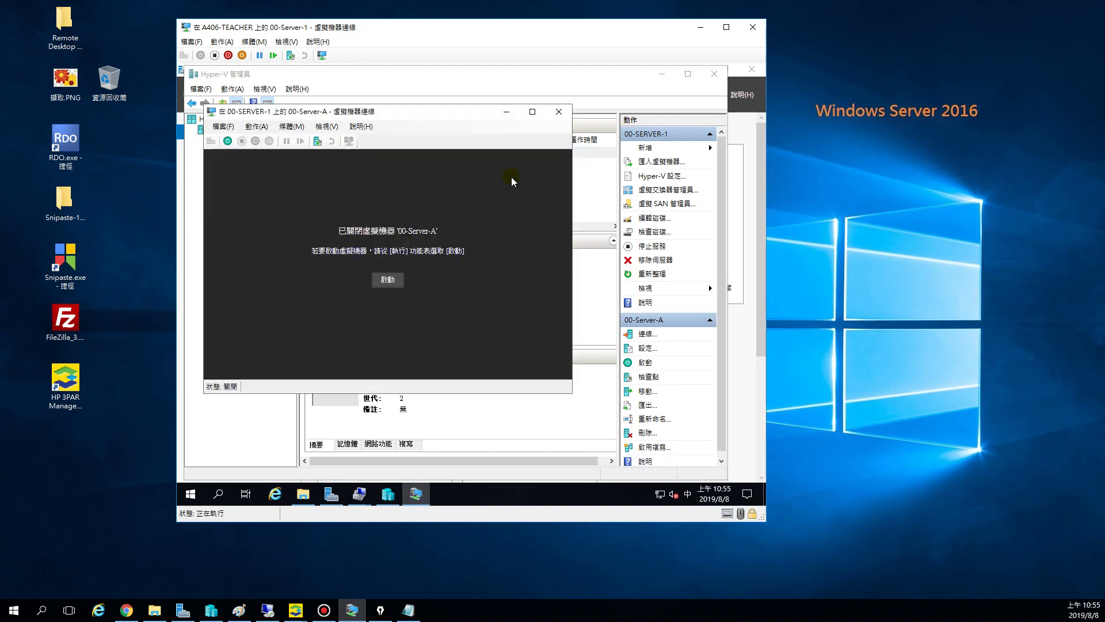
{"action": "left_click", "coordinate": [228, 140]}
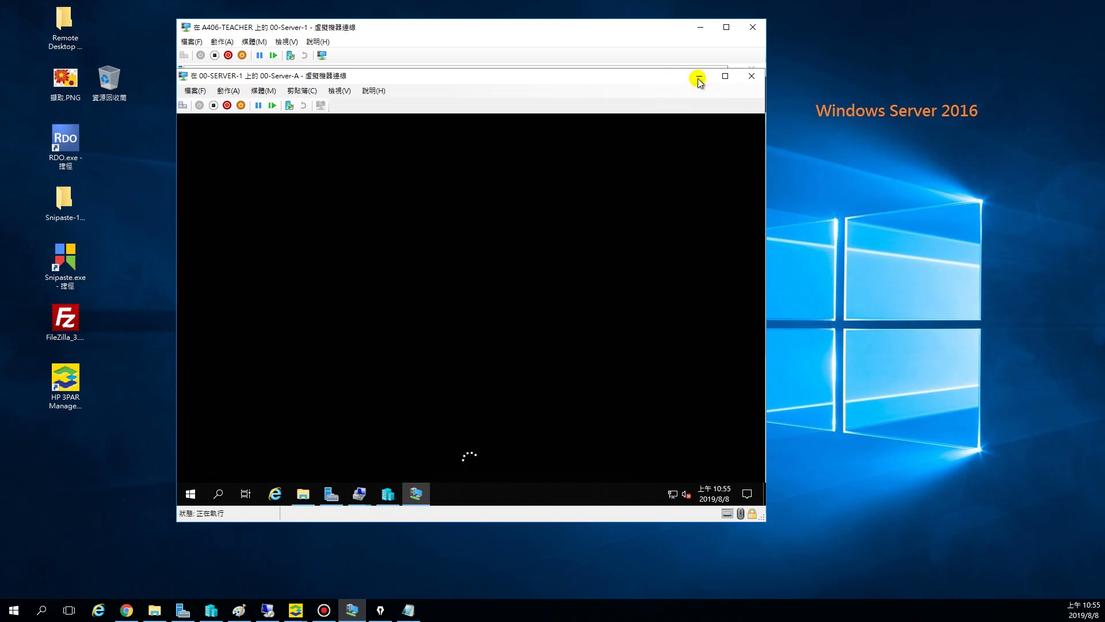
{"action": "left_click_drag", "start_coordinate": [587, 27], "coordinate": [552, 18]}
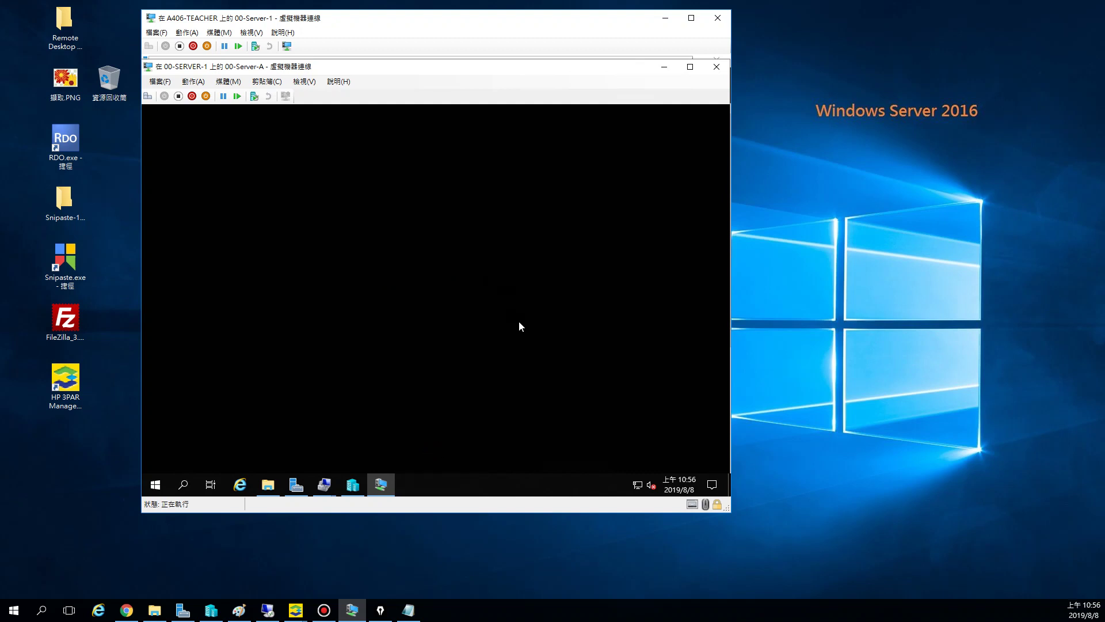
Look at the 00-Server-A folder in F:\Hyper-V, leaving its name unedited, and return to the virtual machine connection.
{"action": "left_click", "coordinate": [267, 490]}
{"action": "double_click", "coordinate": [283, 133]}
{"action": "left_click", "coordinate": [283, 134]}
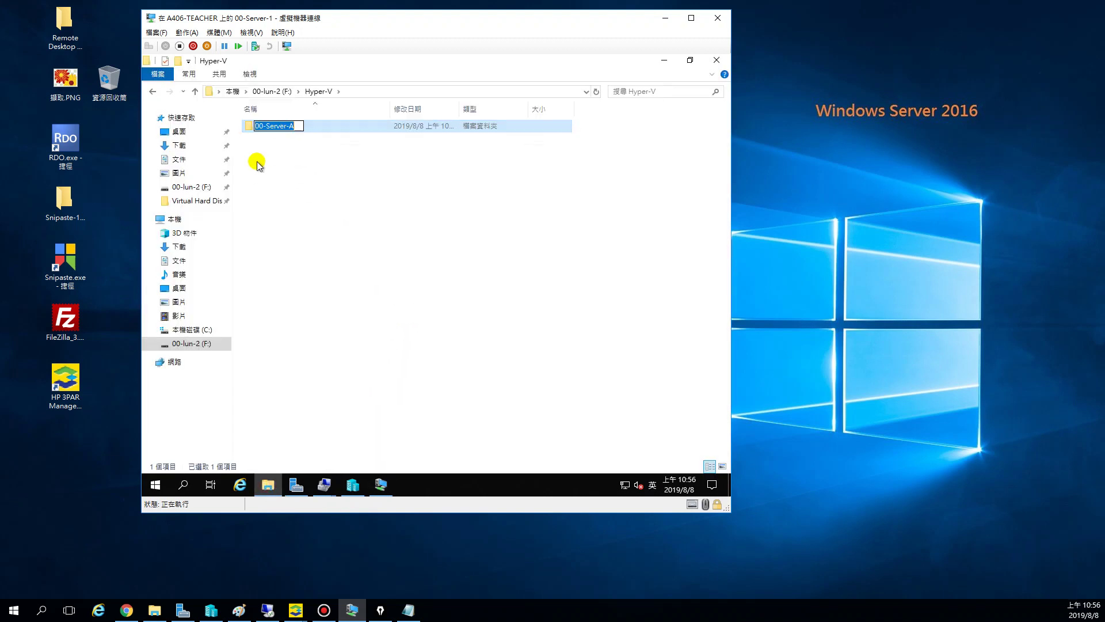
{"action": "left_click", "coordinate": [300, 156]}
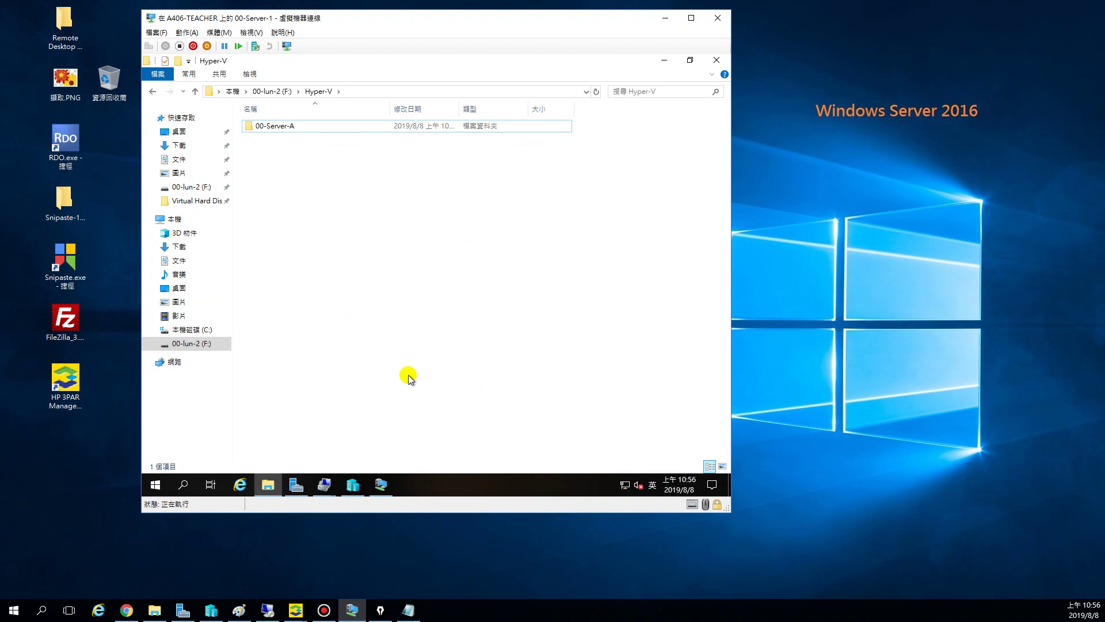
{"action": "left_click", "coordinate": [665, 60]}
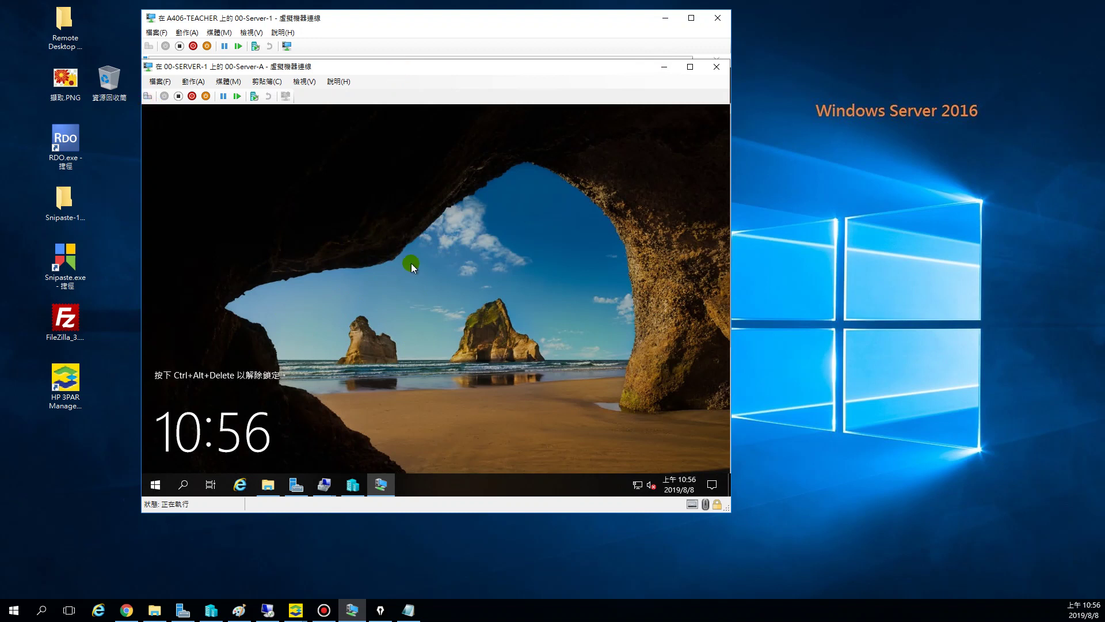
Unlock 00-Server-A and sign in as Administrator with the account password.
{"action": "key", "text": "ctrl+alt+End"}
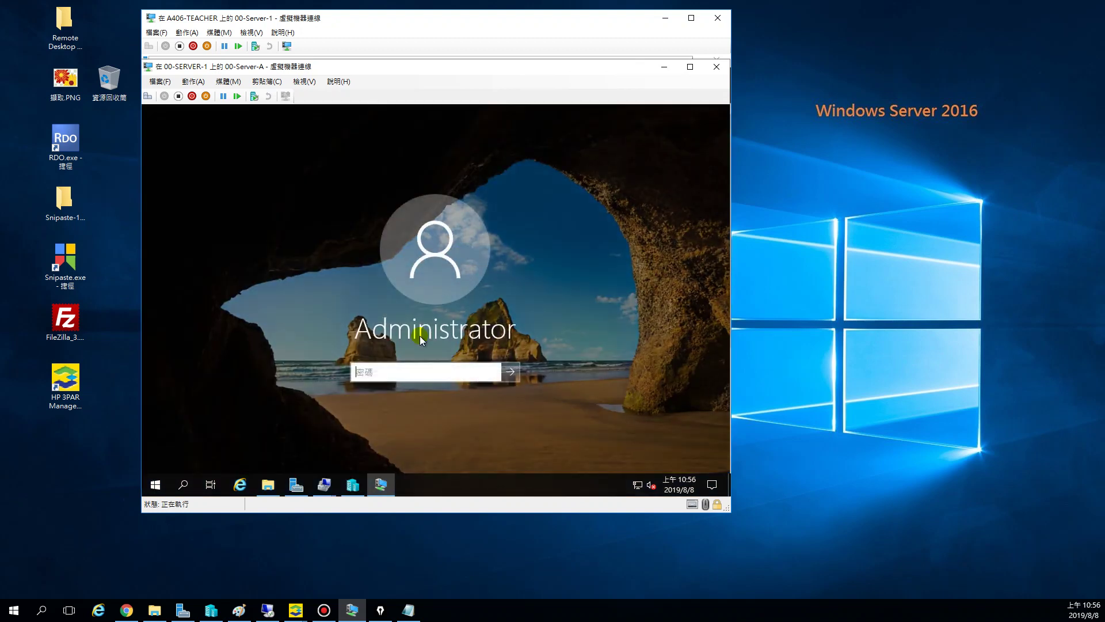
{"action": "left_click", "coordinate": [419, 375]}
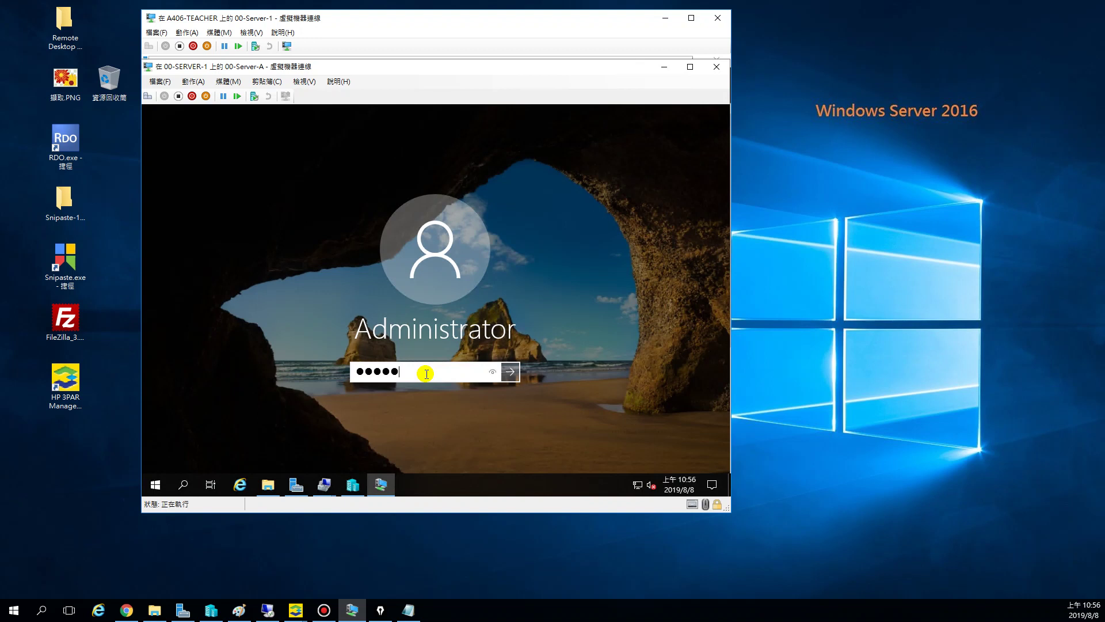
{"action": "key", "text": "Return"}
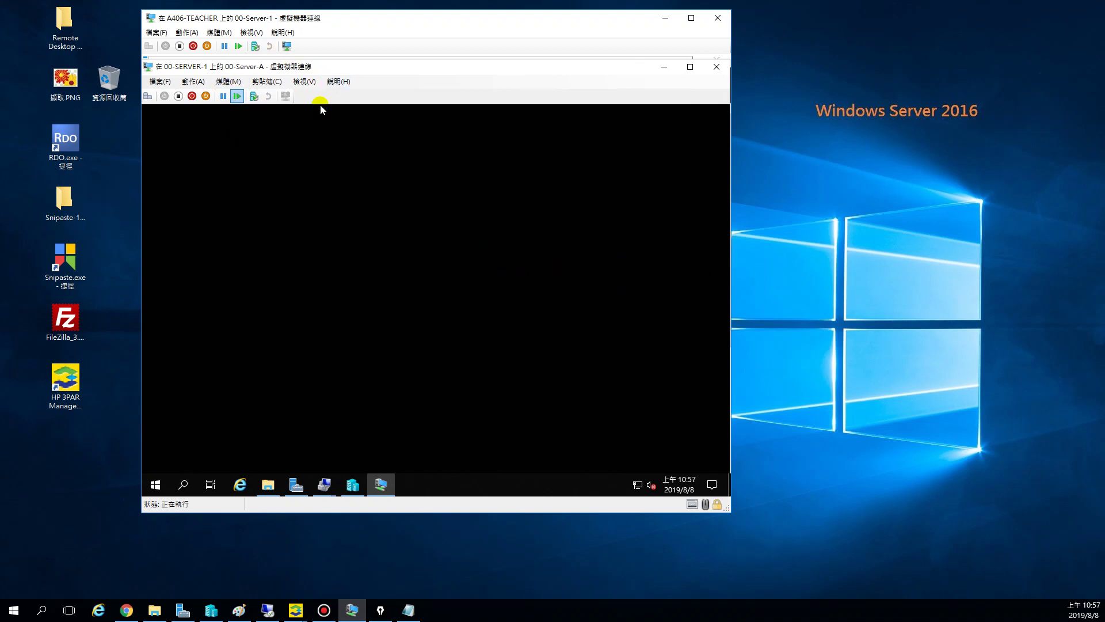
{"action": "mouse_move", "coordinate": [242, 168]}
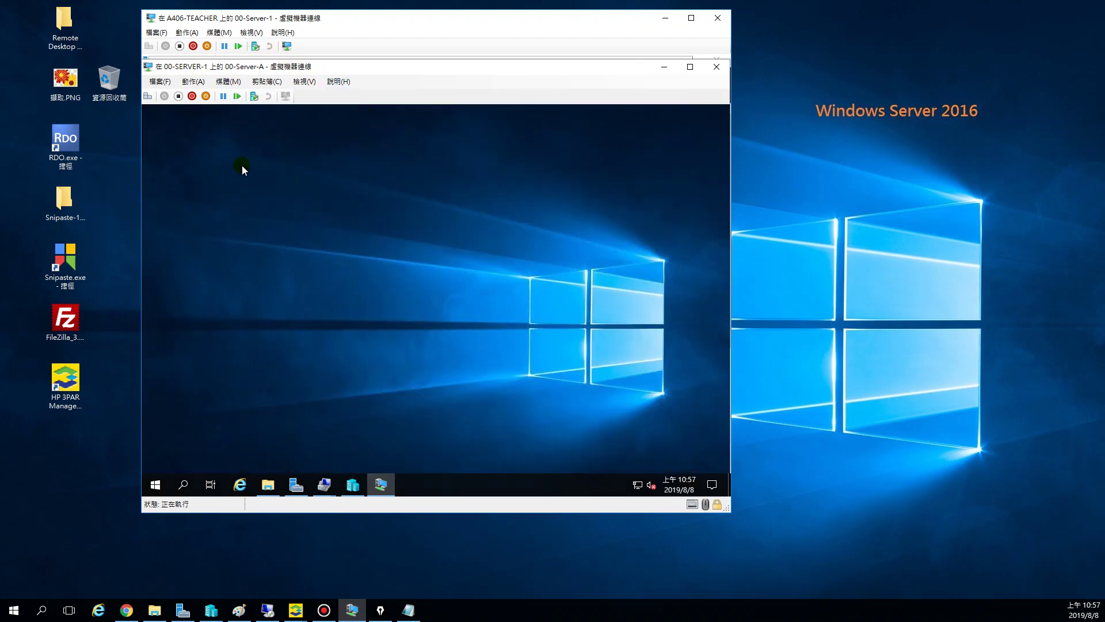
Examine the hard disk settings of the running 00-Server-A to check which drive its virtual disk file is stored on.
{"action": "left_click", "coordinate": [668, 69]}
{"action": "right_click", "coordinate": [381, 146]}
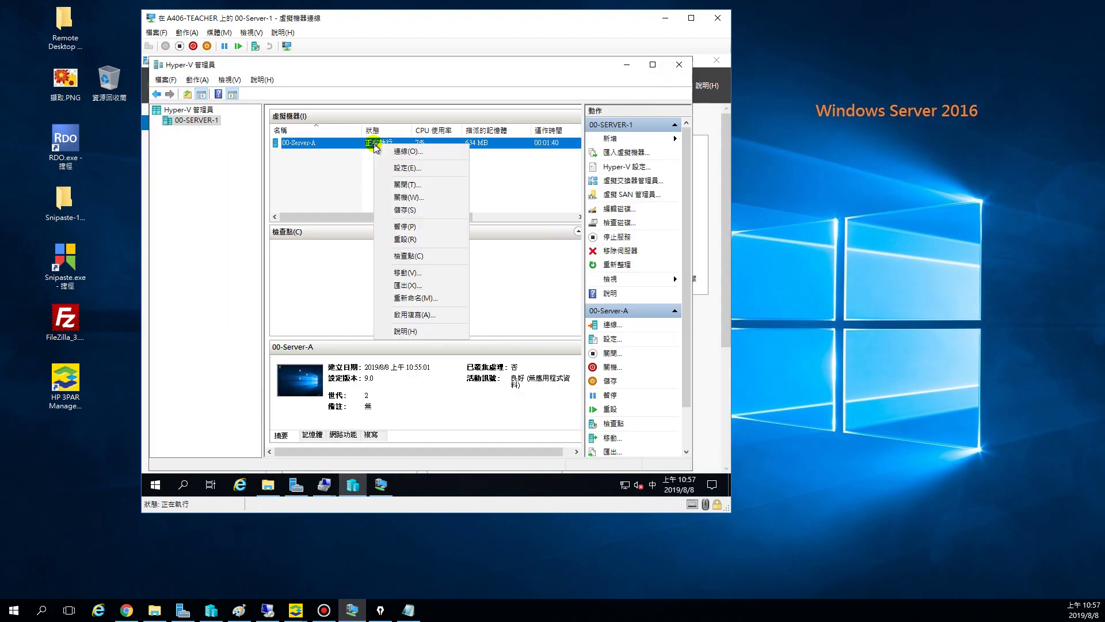
{"action": "left_click", "coordinate": [401, 169]}
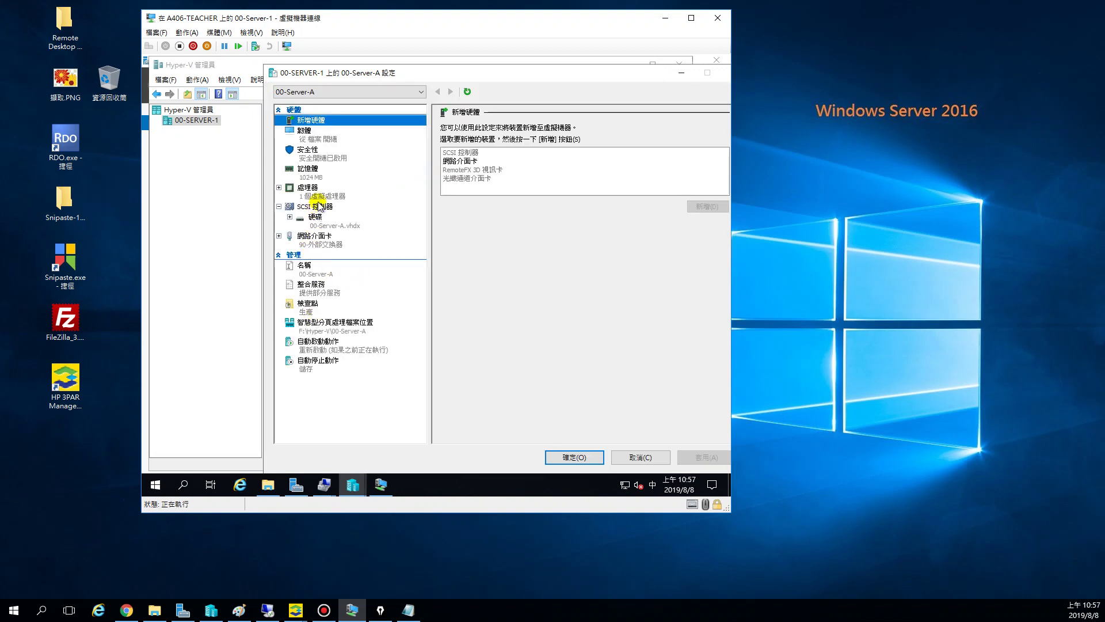
{"action": "left_click", "coordinate": [324, 225]}
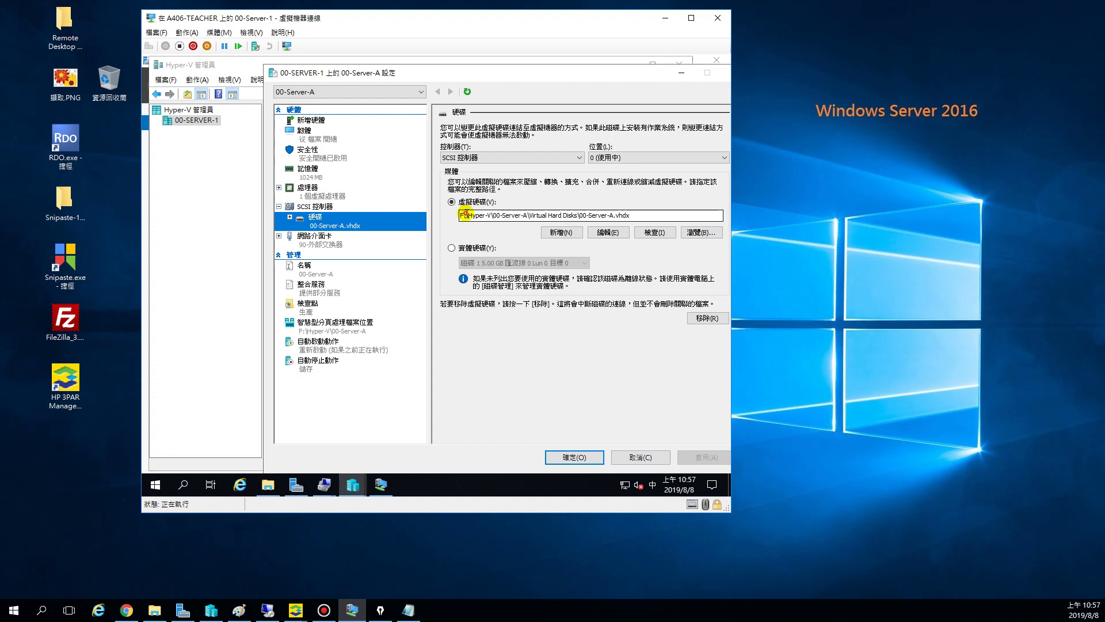
{"action": "left_click", "coordinate": [459, 215]}
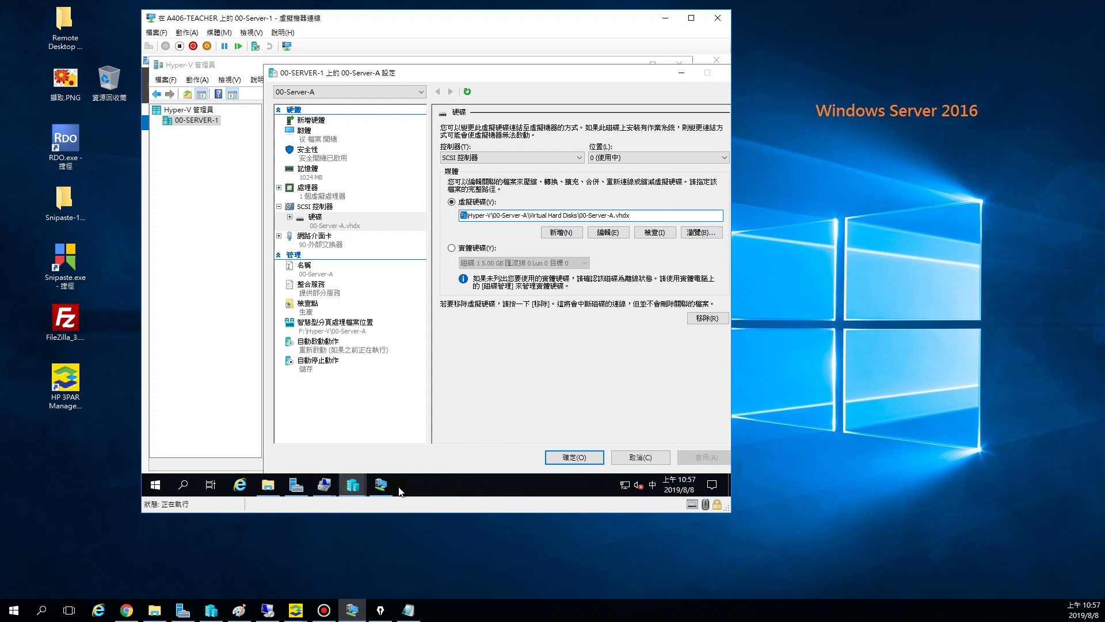
Check the F:\Hyper-V folder, then open the iSCSI Initiator from Server Manager and examine its discovered targets.
{"action": "left_click", "coordinate": [267, 485]}
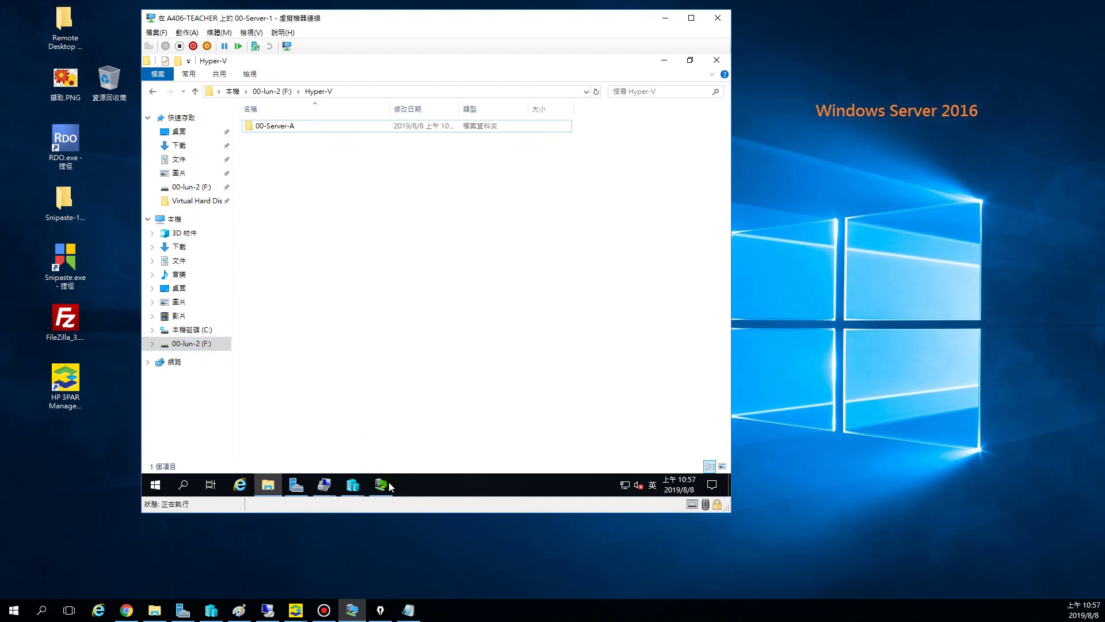
{"action": "left_click", "coordinate": [296, 484]}
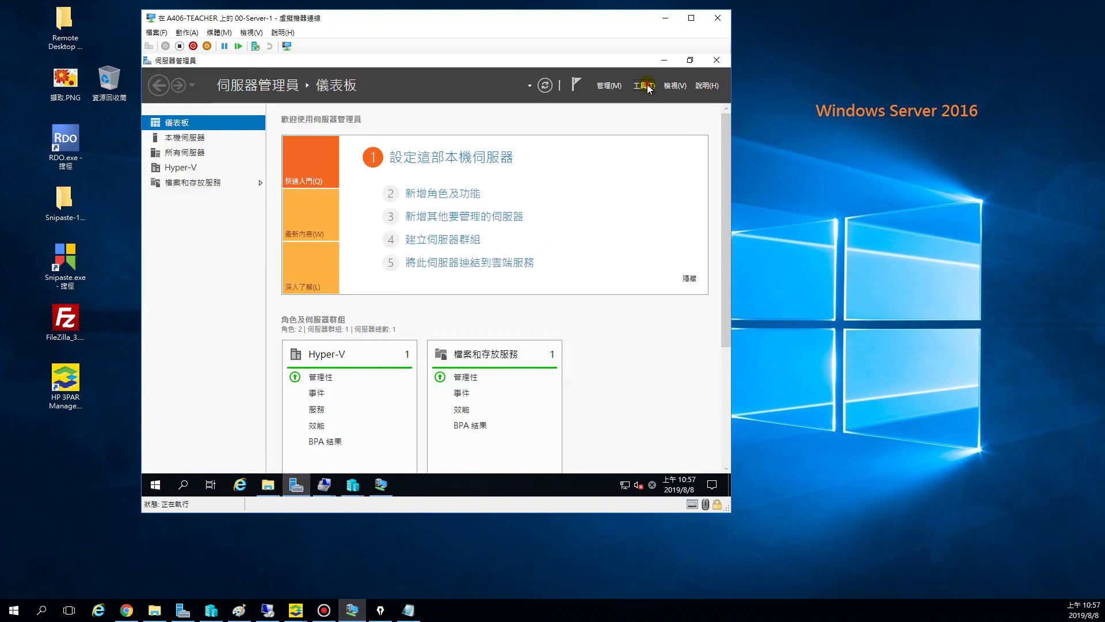
{"action": "left_click", "coordinate": [645, 86]}
{"action": "left_click", "coordinate": [585, 110]}
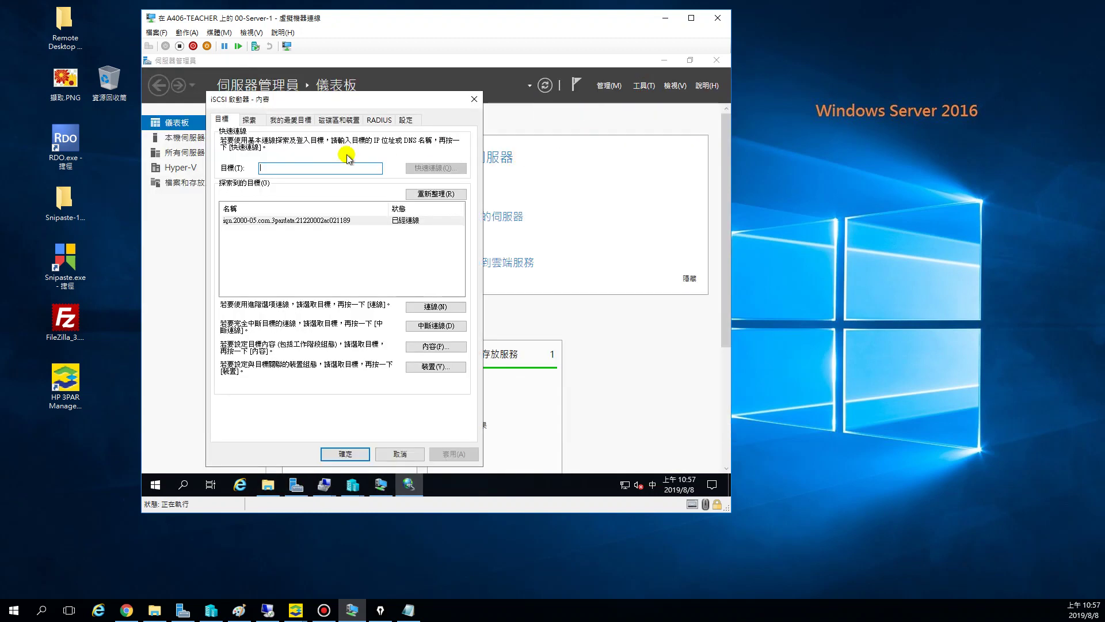
{"action": "left_click", "coordinate": [274, 231]}
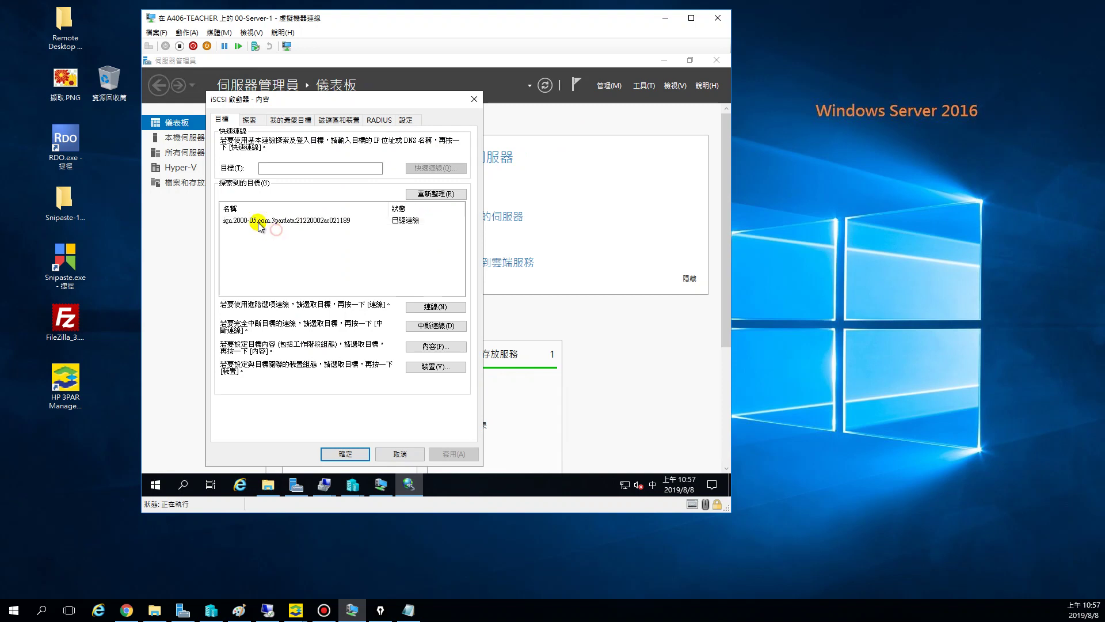
Auto-configure the iSCSI volumes and devices and select the F:\ volume in the list.
{"action": "left_click", "coordinate": [354, 122]}
{"action": "left_click", "coordinate": [437, 294]}
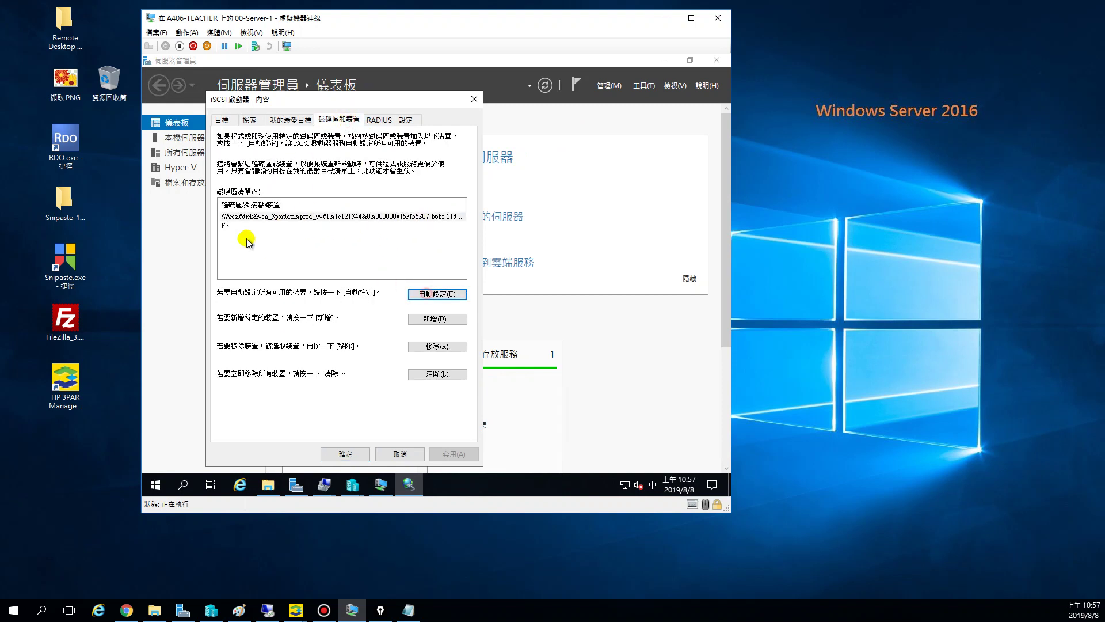
{"action": "left_click", "coordinate": [227, 226]}
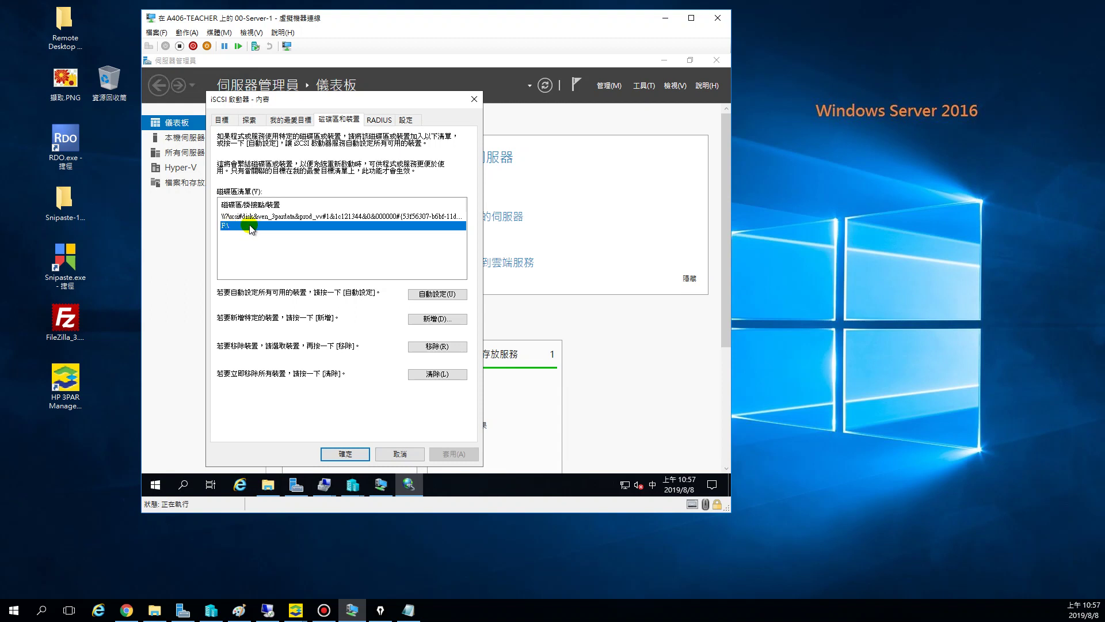
Examine the 192.168.82.92 target portal in the iSCSI discovery settings, then switch to the HP 3PAR Management Console.
{"action": "left_click", "coordinate": [253, 121]}
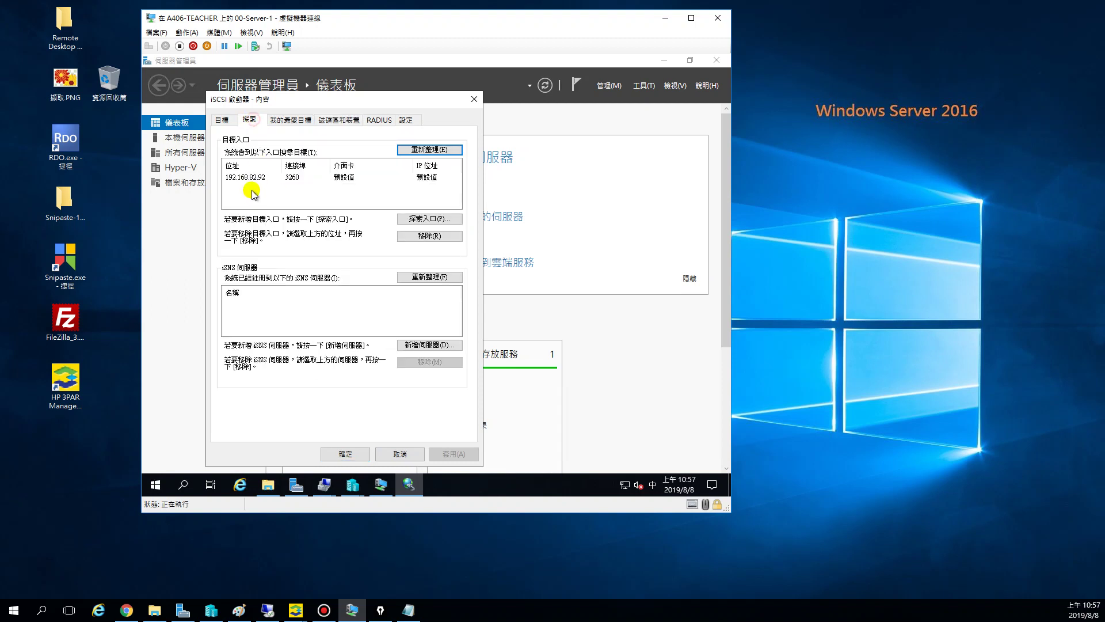
{"action": "left_click", "coordinate": [252, 178]}
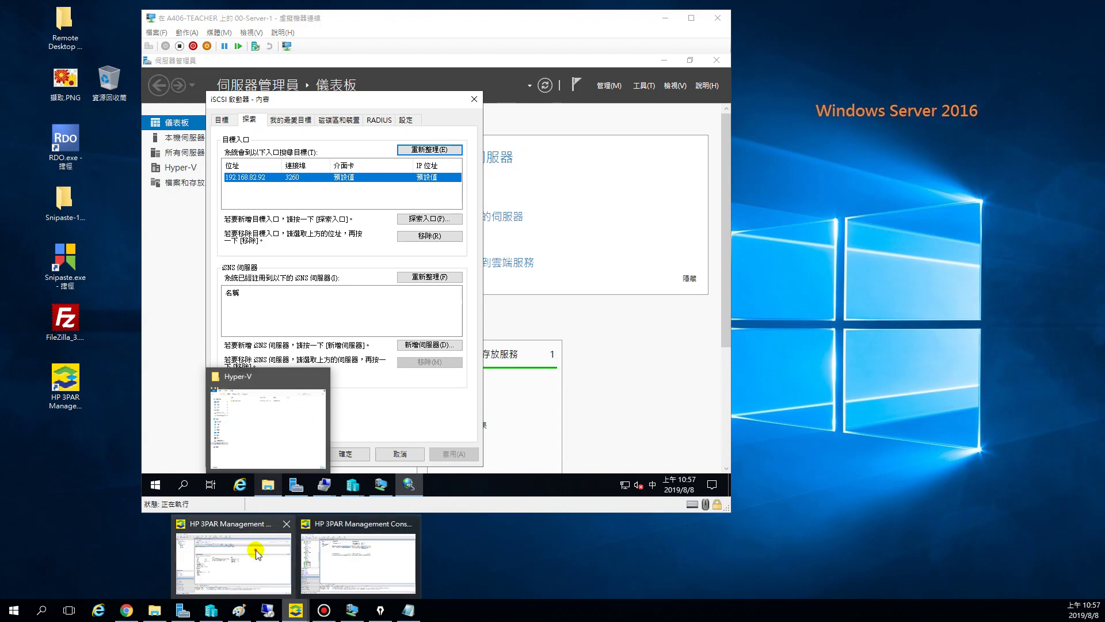
{"action": "left_click", "coordinate": [257, 547]}
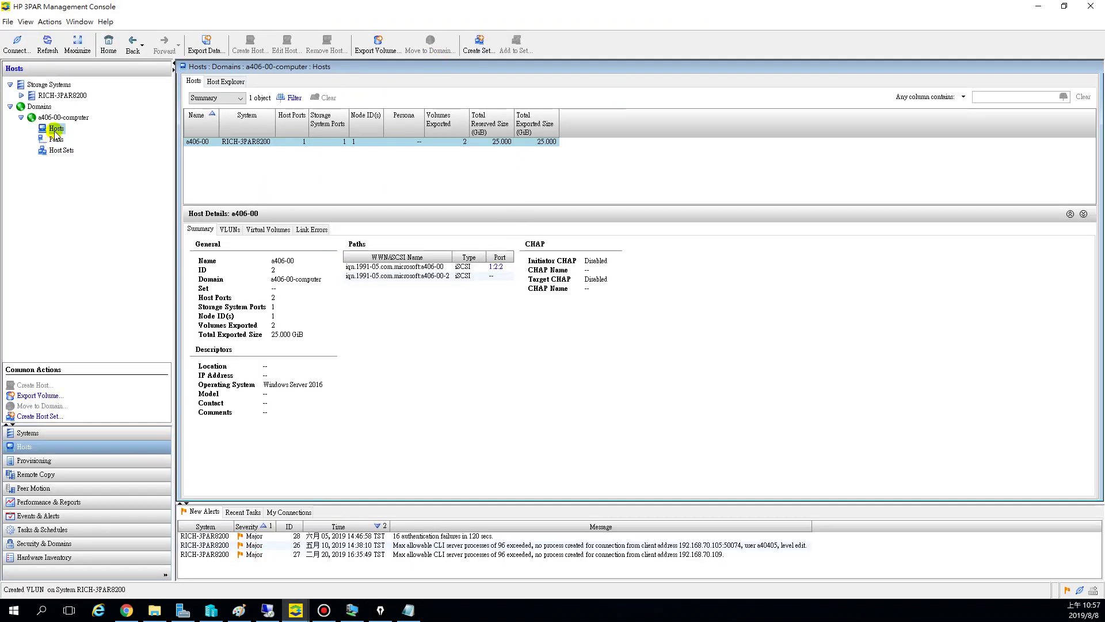
Examine the virtual volumes provisioned in the a406-00-computer domain, including the details of 00-lun-2.
{"action": "left_click", "coordinate": [45, 460]}
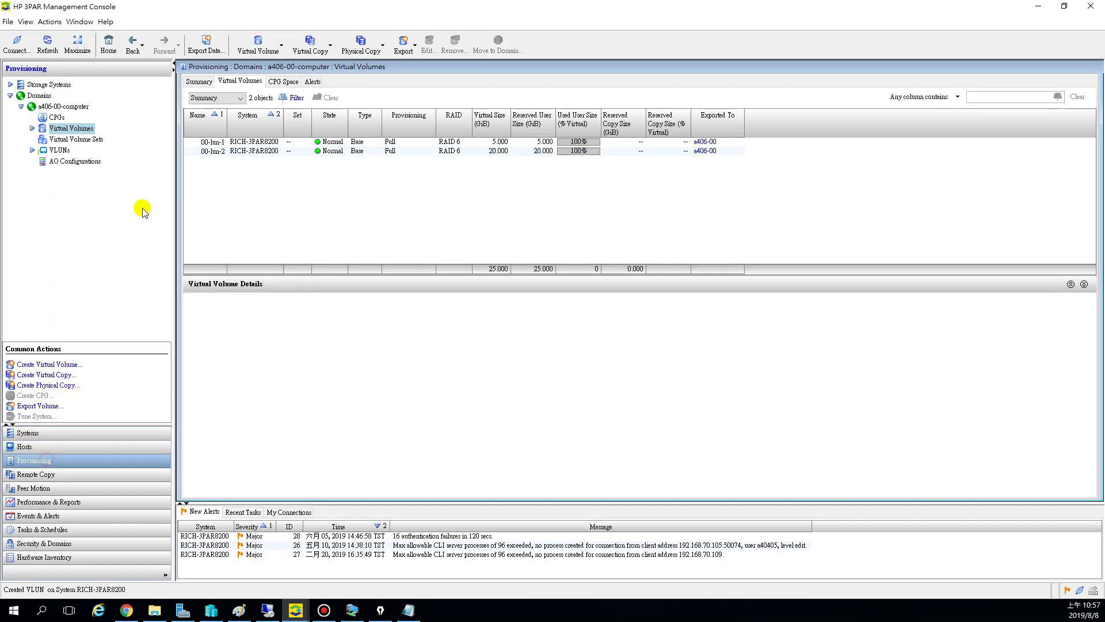
{"action": "left_click", "coordinate": [74, 141]}
{"action": "left_click", "coordinate": [84, 129]}
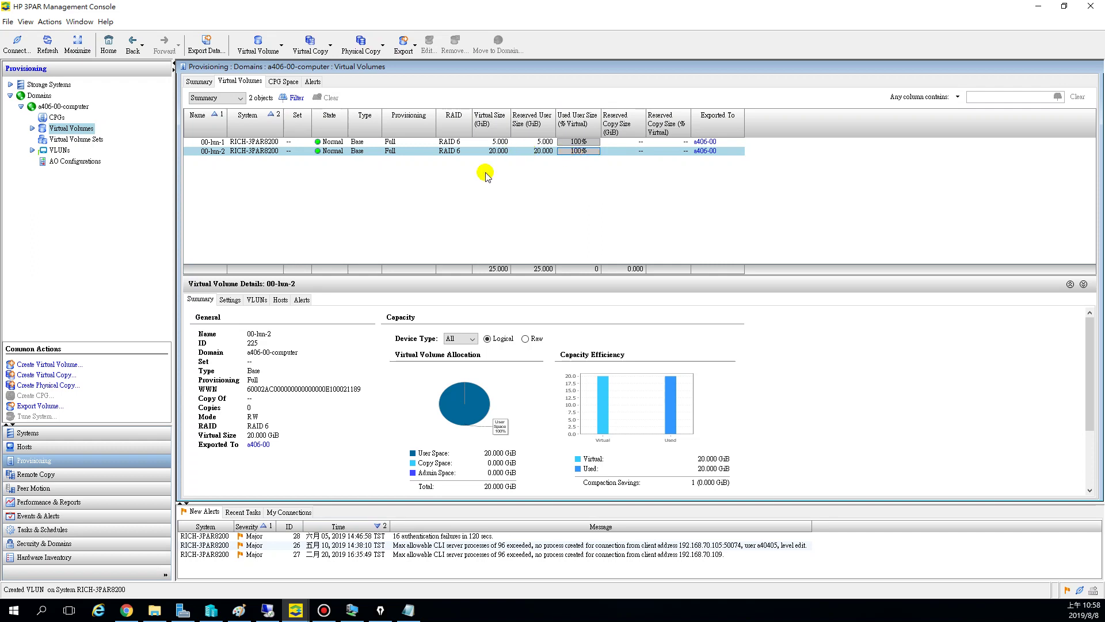
Switch from the 3PAR console to the 00-Server-1 connection and bring the nested 00-Server-A connection window to the front.
{"action": "left_click", "coordinate": [1039, 7]}
{"action": "left_click", "coordinate": [474, 100]}
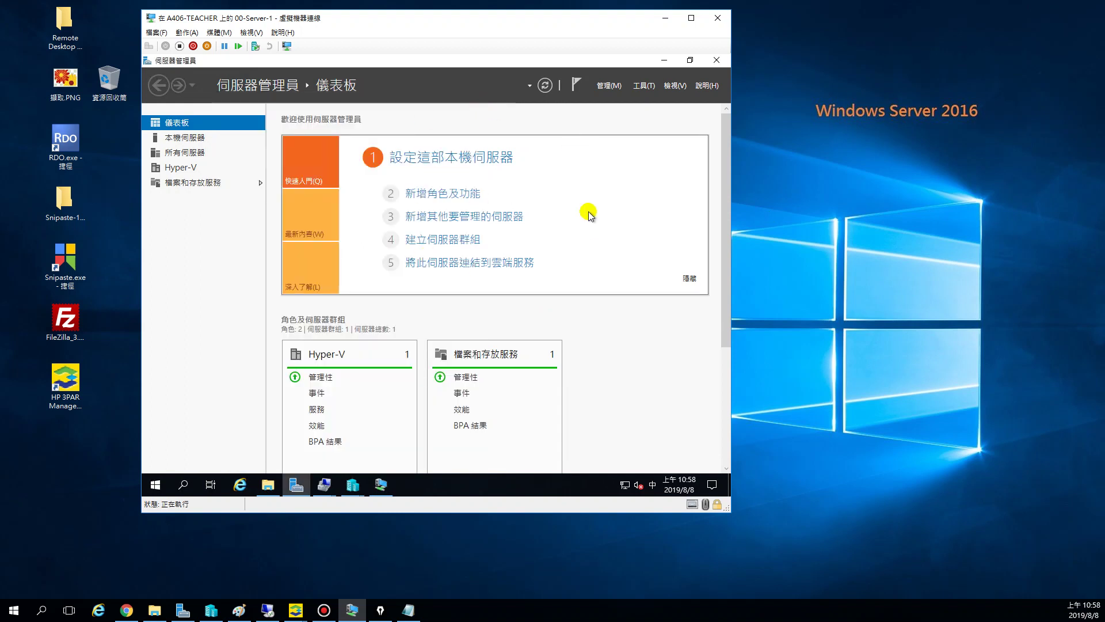
{"action": "left_click", "coordinate": [380, 485]}
{"action": "left_click_drag", "start_coordinate": [434, 68], "coordinate": [472, 103]}
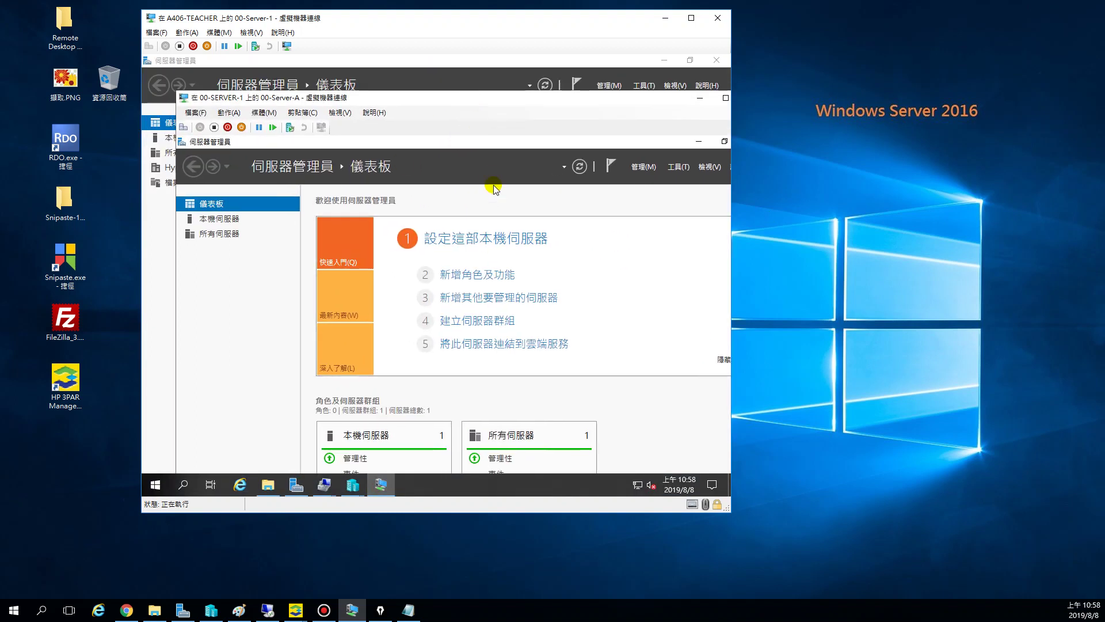
Minimize the Server Manager and Hyper-V Manager windows of 00-Server-1 behind the 00-Server-A connection.
{"action": "left_click", "coordinate": [664, 60]}
{"action": "left_click", "coordinate": [663, 61]}
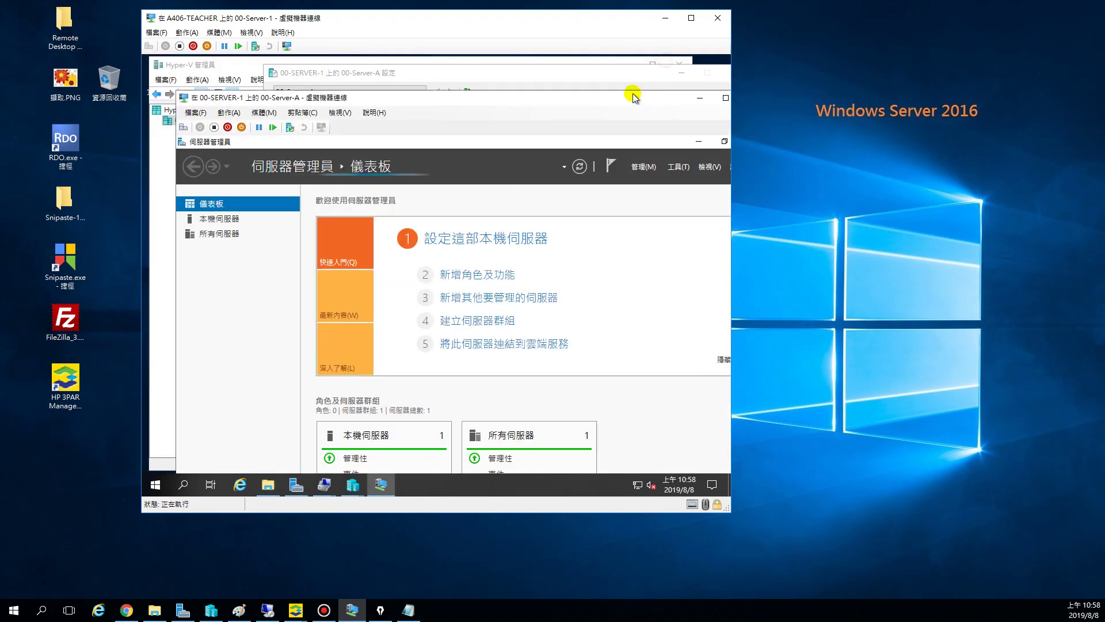
{"action": "left_click", "coordinate": [610, 63]}
{"action": "left_click", "coordinate": [627, 64]}
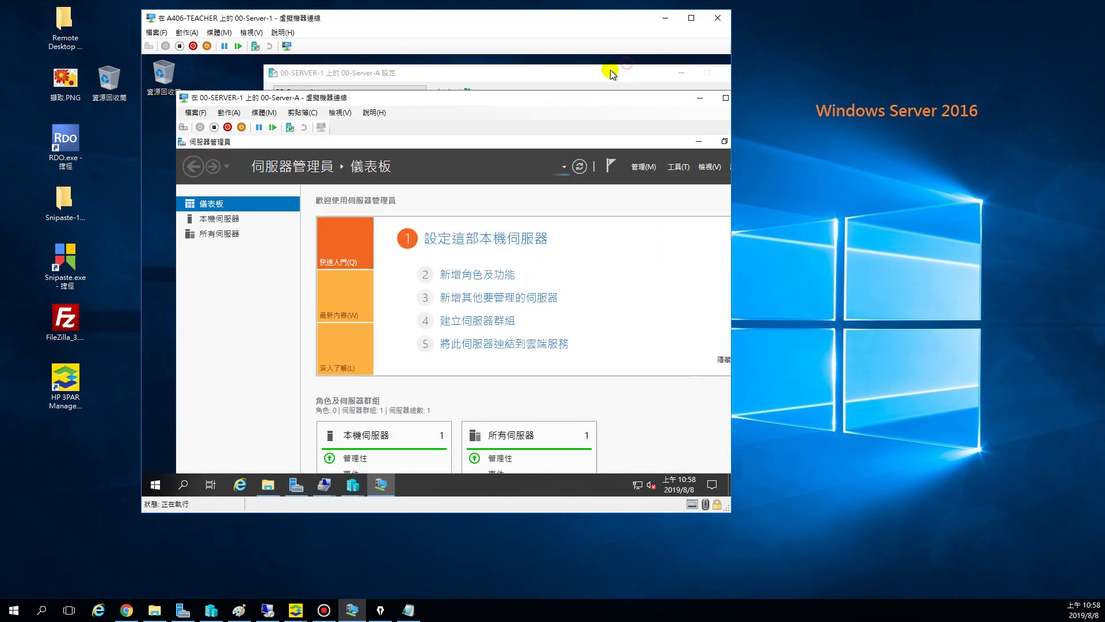
{"action": "left_click", "coordinate": [636, 67]}
Reposition the 00-Server-A connection window and display its local server properties in the guest's Server Manager.
{"action": "left_click_drag", "start_coordinate": [636, 74], "coordinate": [566, 80]}
{"action": "left_click", "coordinate": [494, 458]}
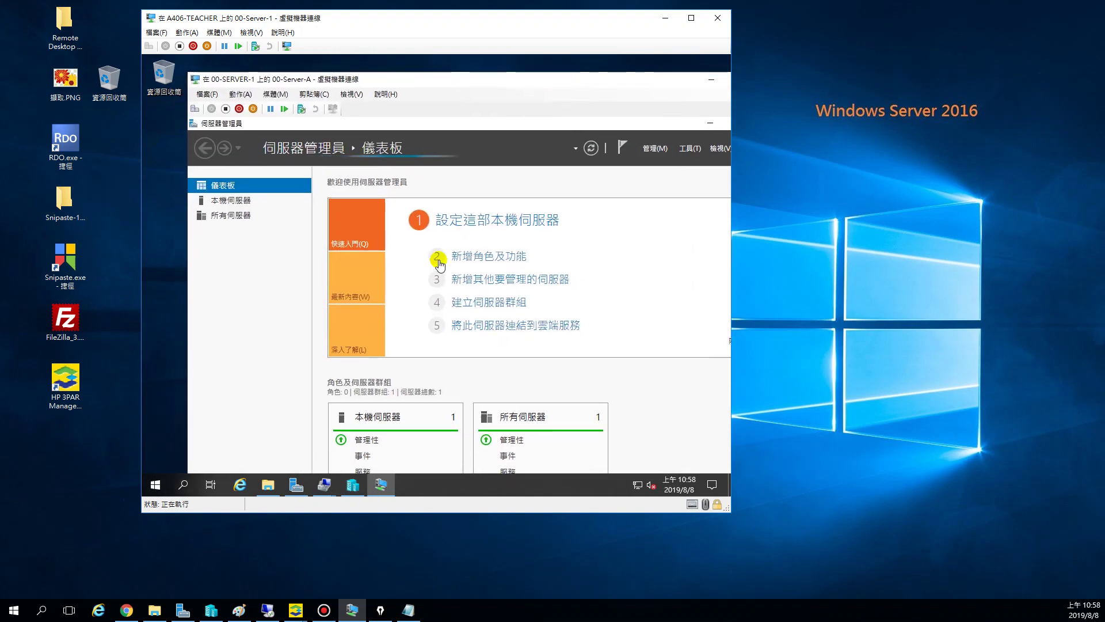
{"action": "left_click", "coordinate": [240, 200]}
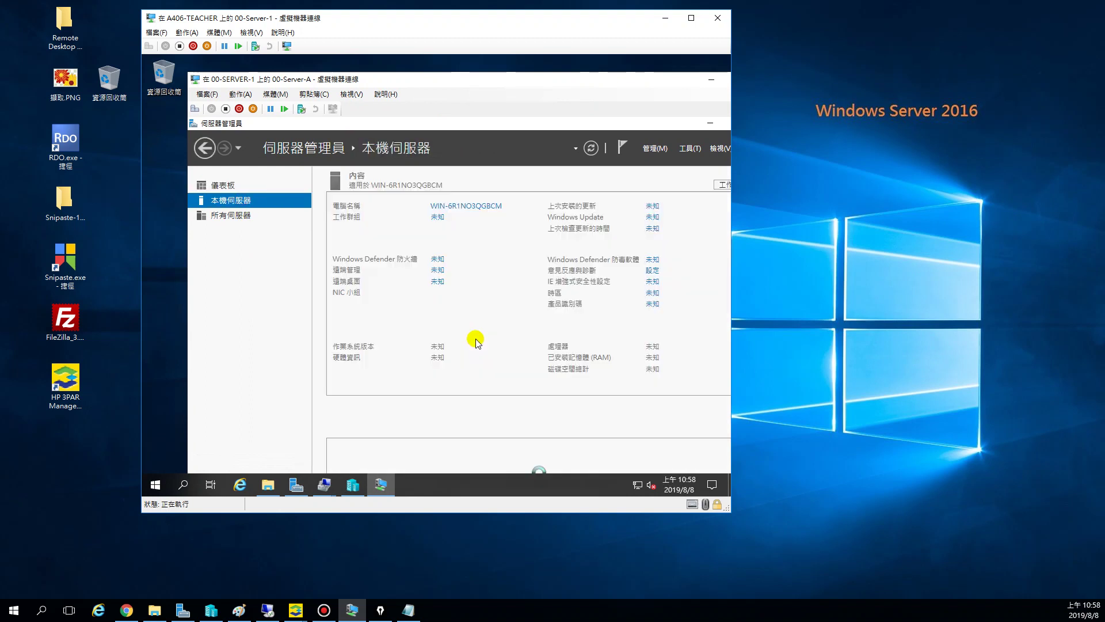